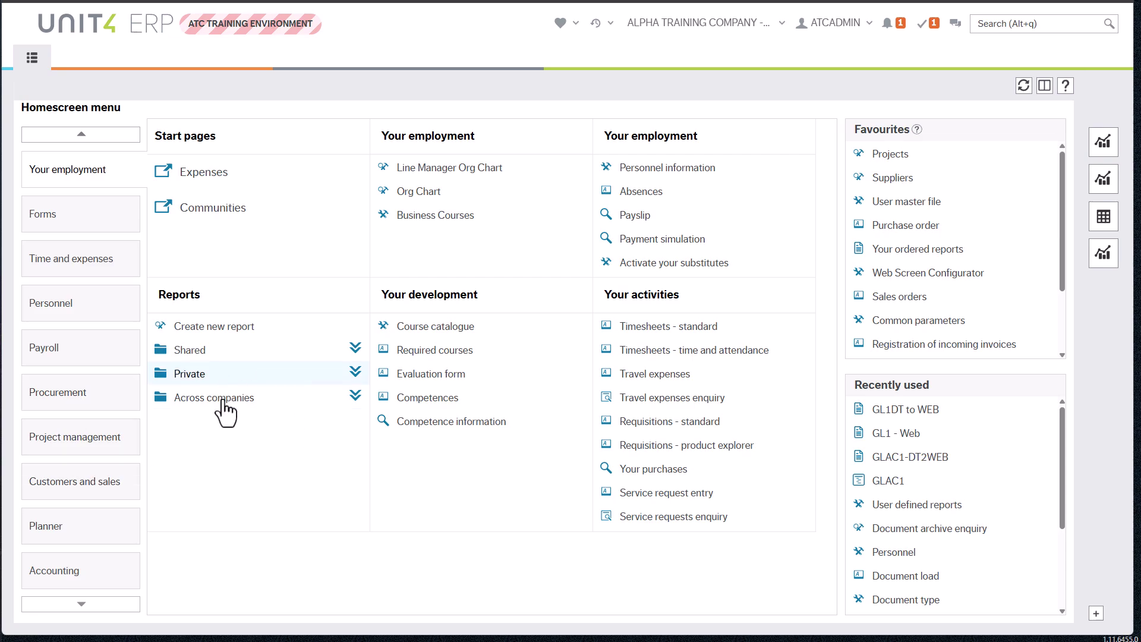
Search the ERP menus for "glac".
{"action": "scroll", "coordinate": [95, 517], "scroll_direction": "down", "scroll_amount": 1}
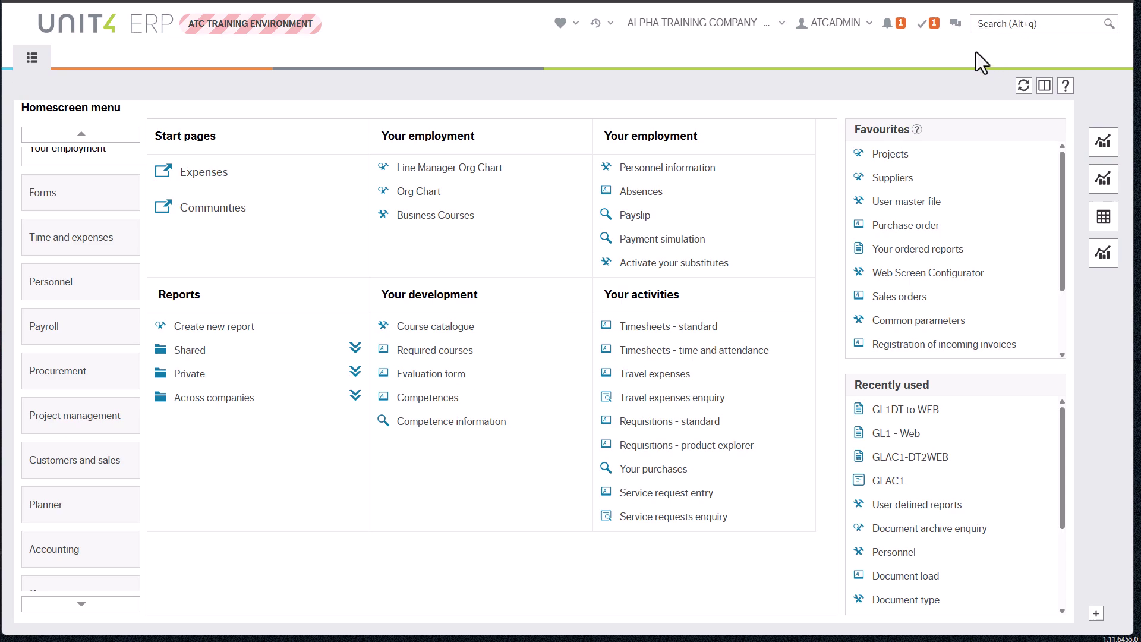
{"action": "left_click", "coordinate": [1028, 25]}
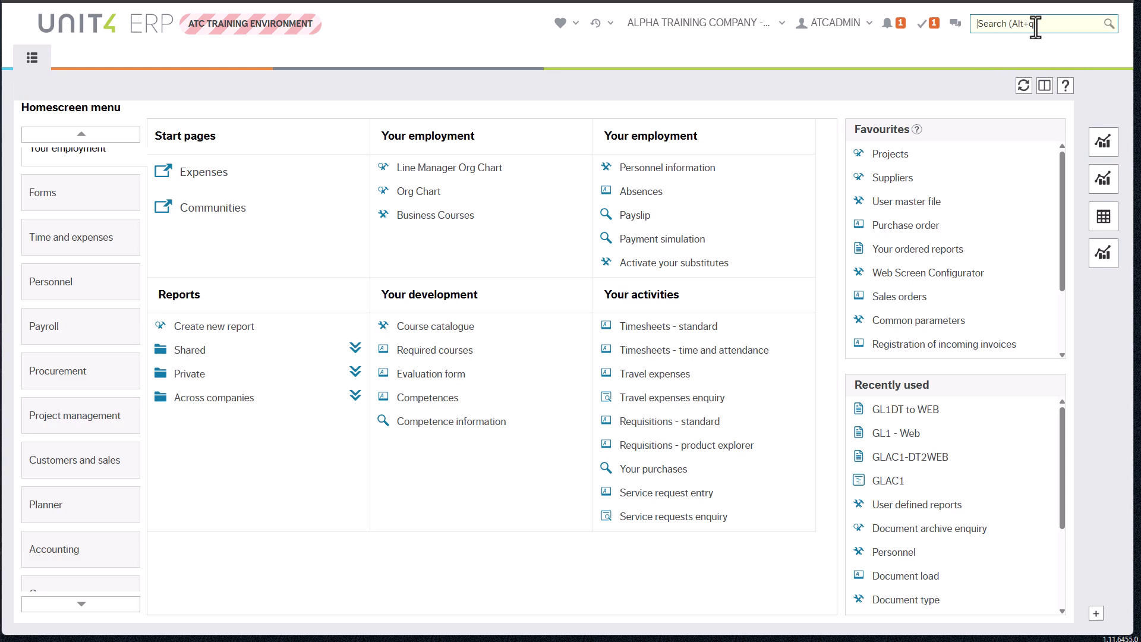
{"action": "type", "text": "glac"}
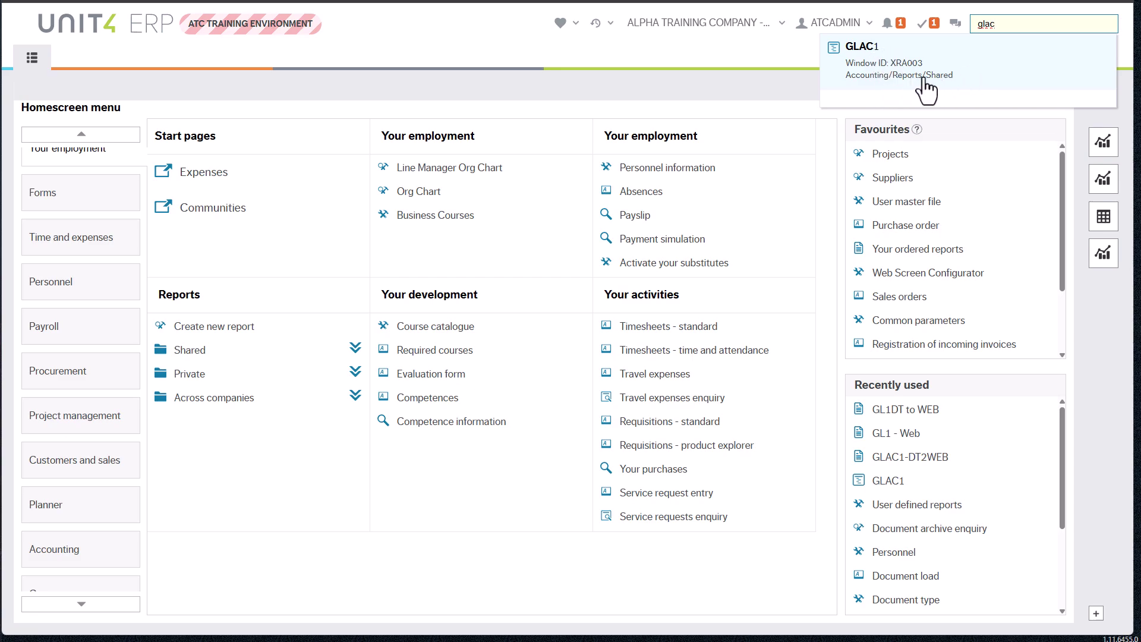
Open the GLAC1 report from the shared reports in the Accounting area.
{"action": "left_click", "coordinate": [71, 549]}
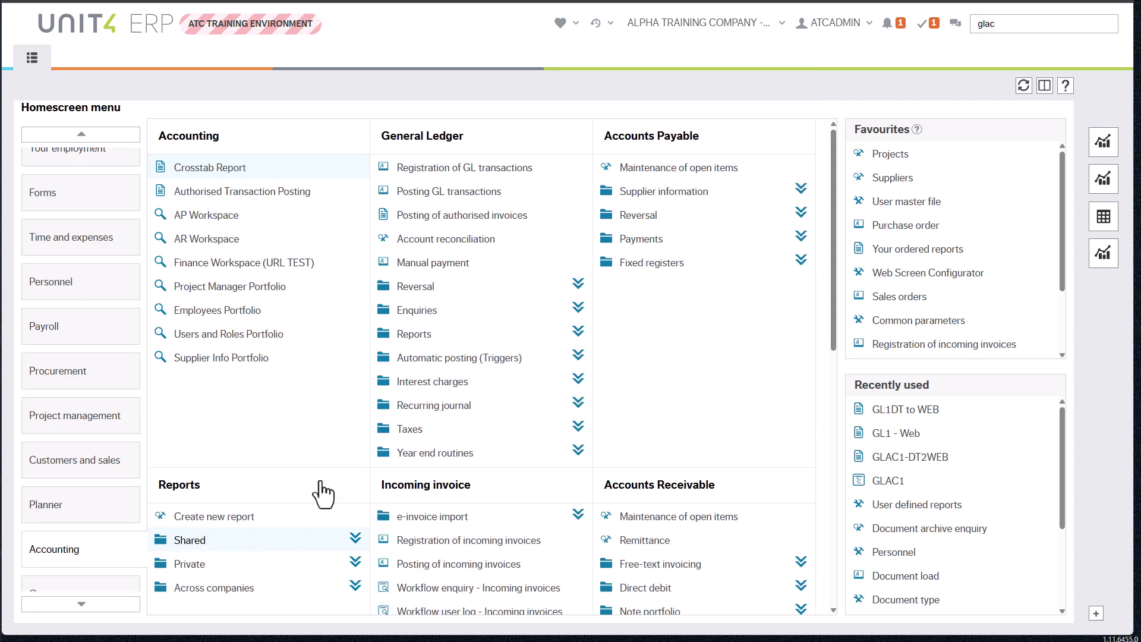
{"action": "scroll", "coordinate": [214, 458], "scroll_direction": "down", "scroll_amount": 5}
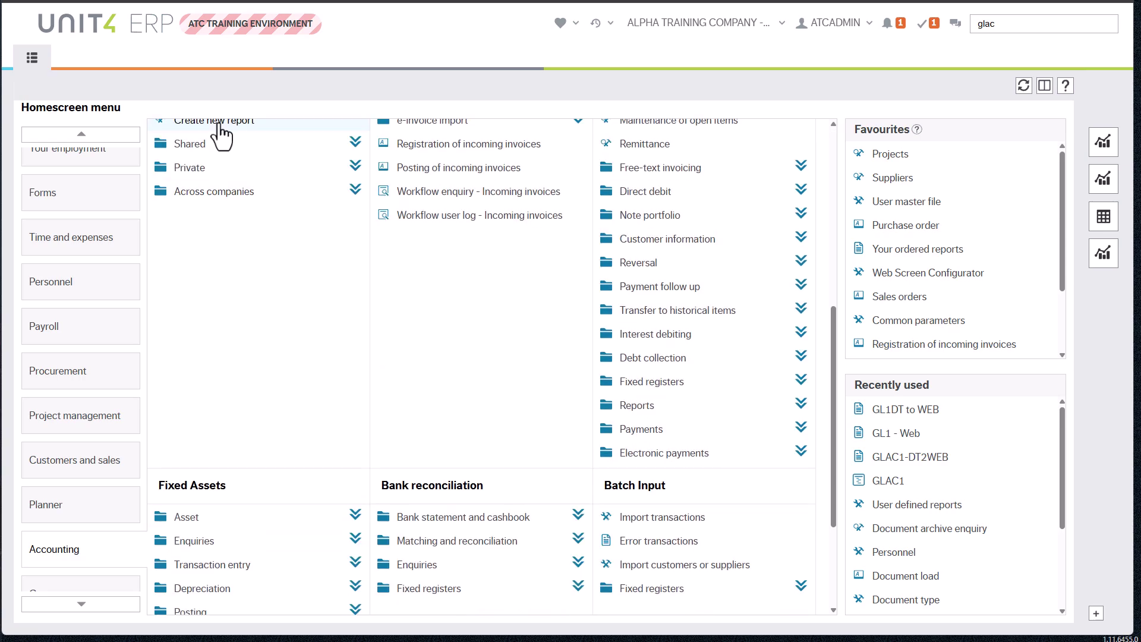
{"action": "left_click", "coordinate": [199, 148]}
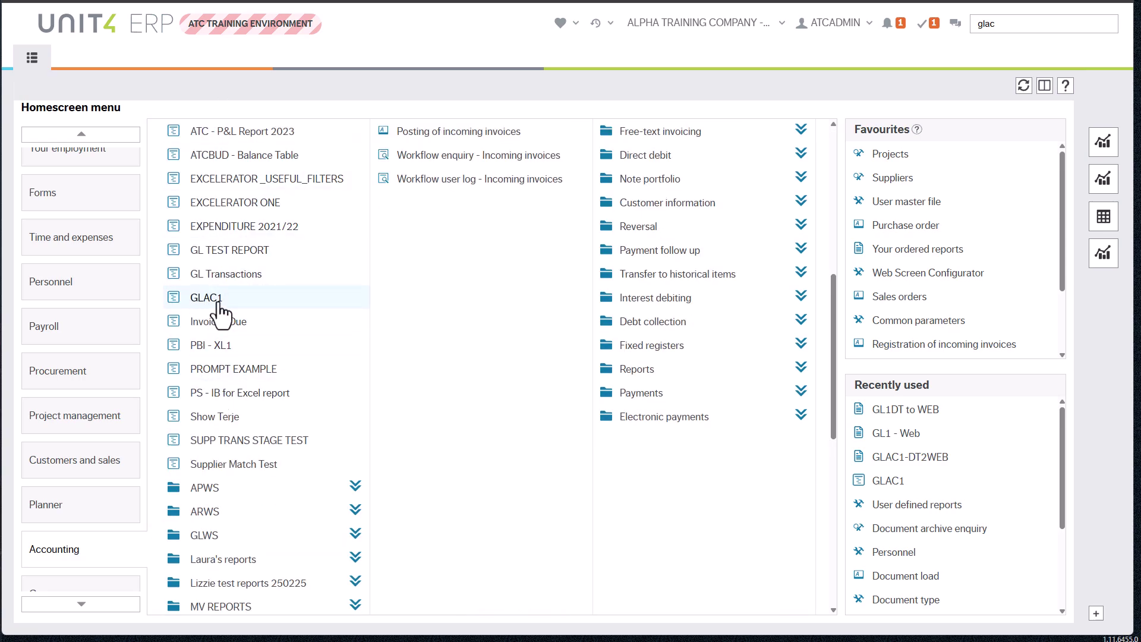
{"action": "left_click", "coordinate": [338, 304]}
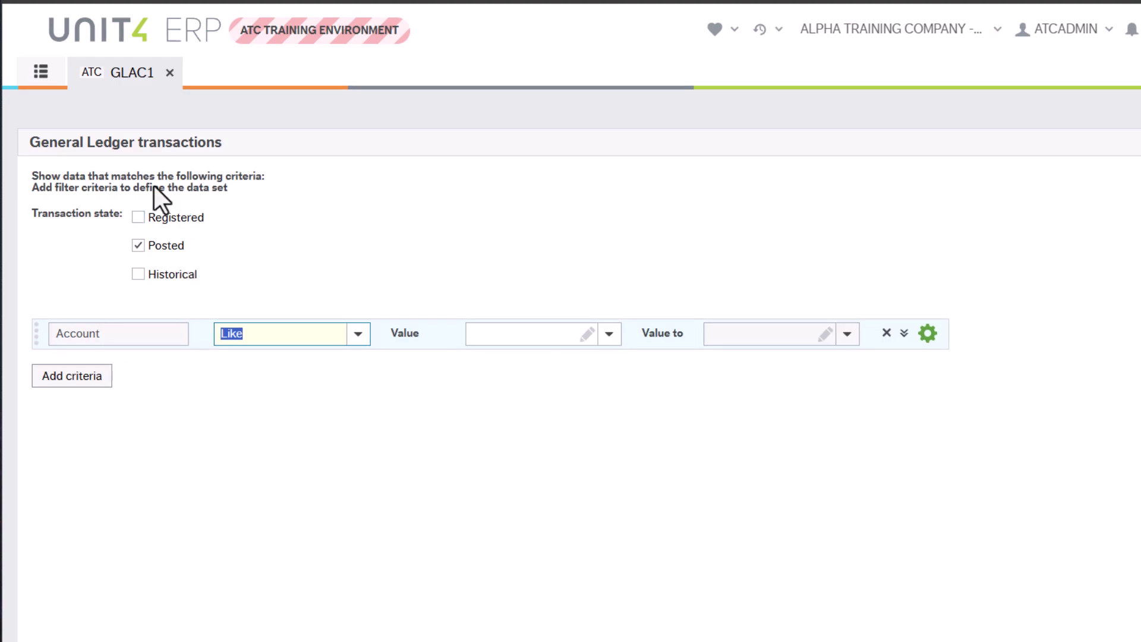
Show the Account criterion's settings, set its value to 23020 and run the GLAC1 report with that search value.
{"action": "left_click", "coordinate": [904, 334]}
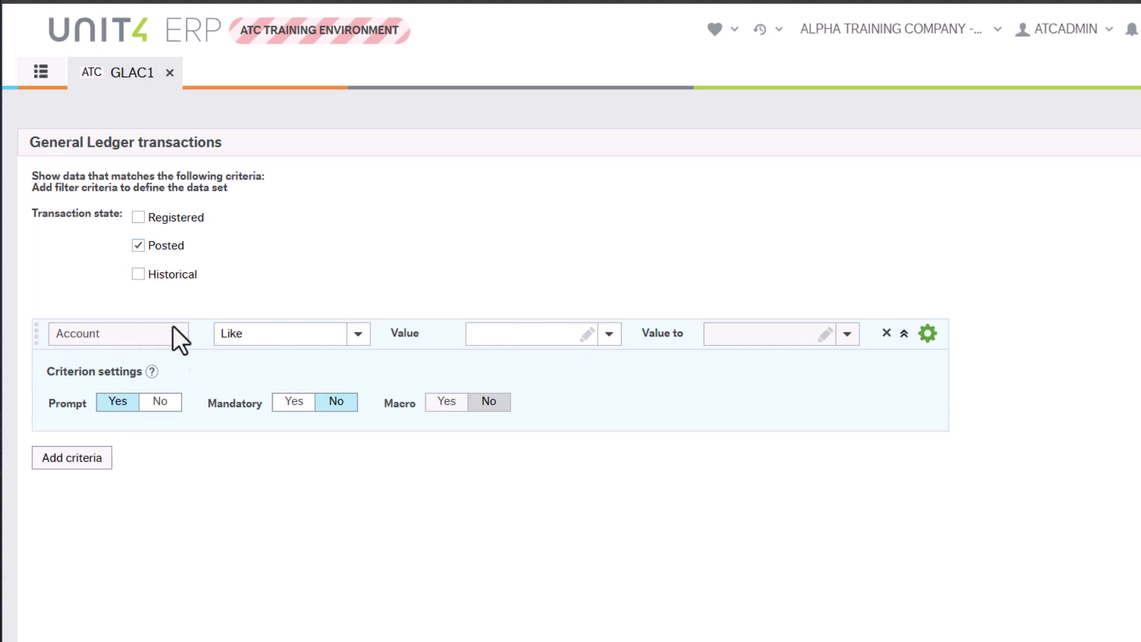
{"action": "left_click", "coordinate": [517, 333]}
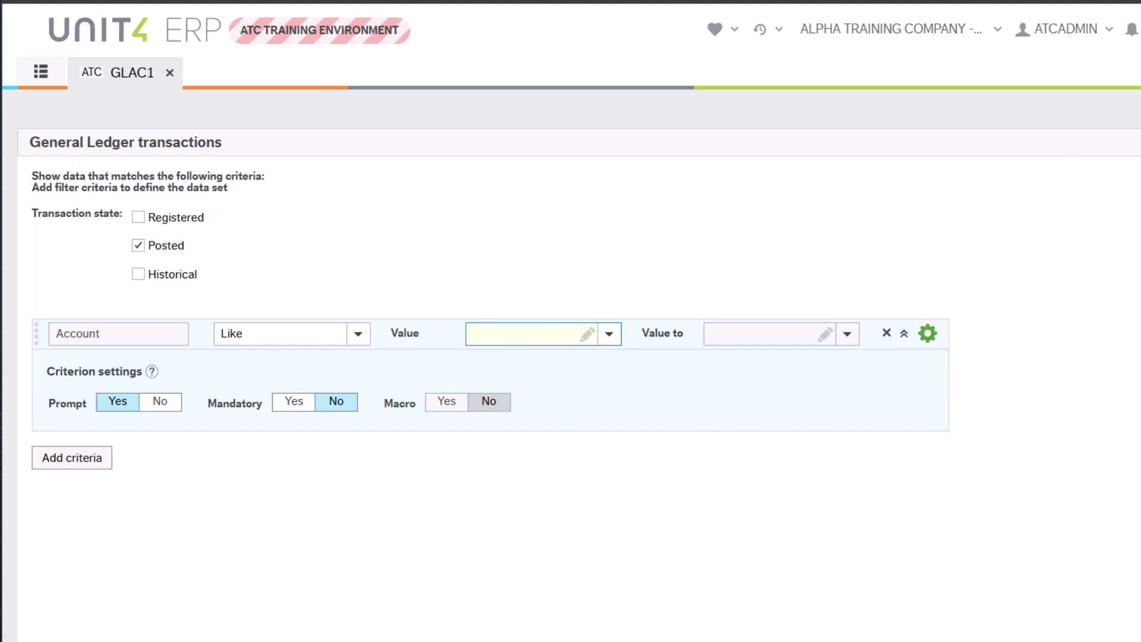
{"action": "type", "text": "23020"}
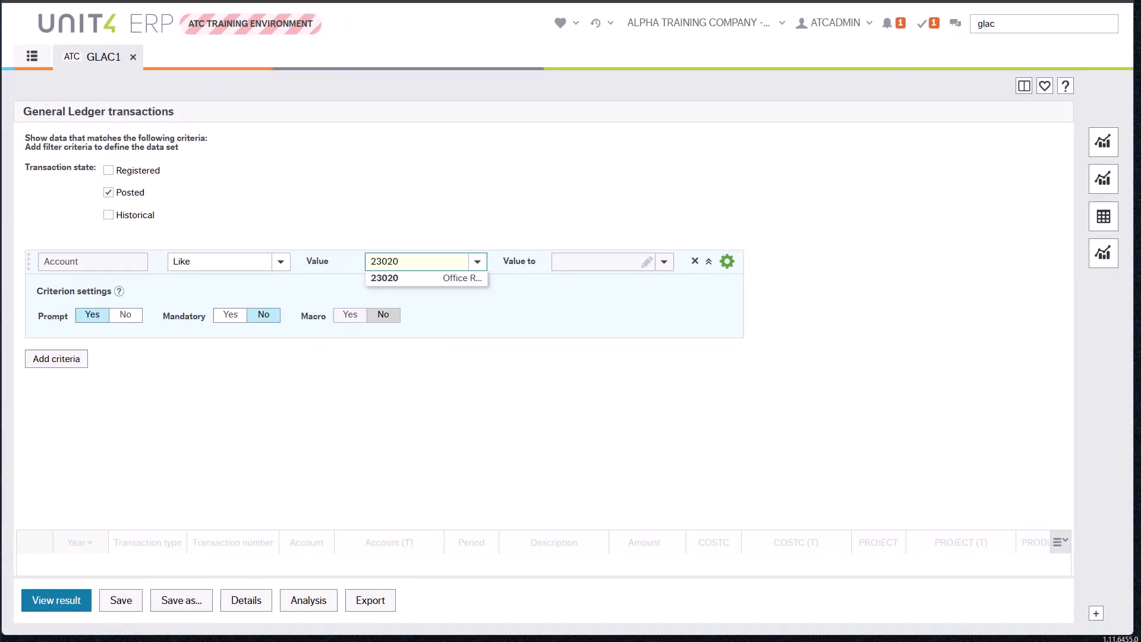
{"action": "left_click", "coordinate": [48, 600]}
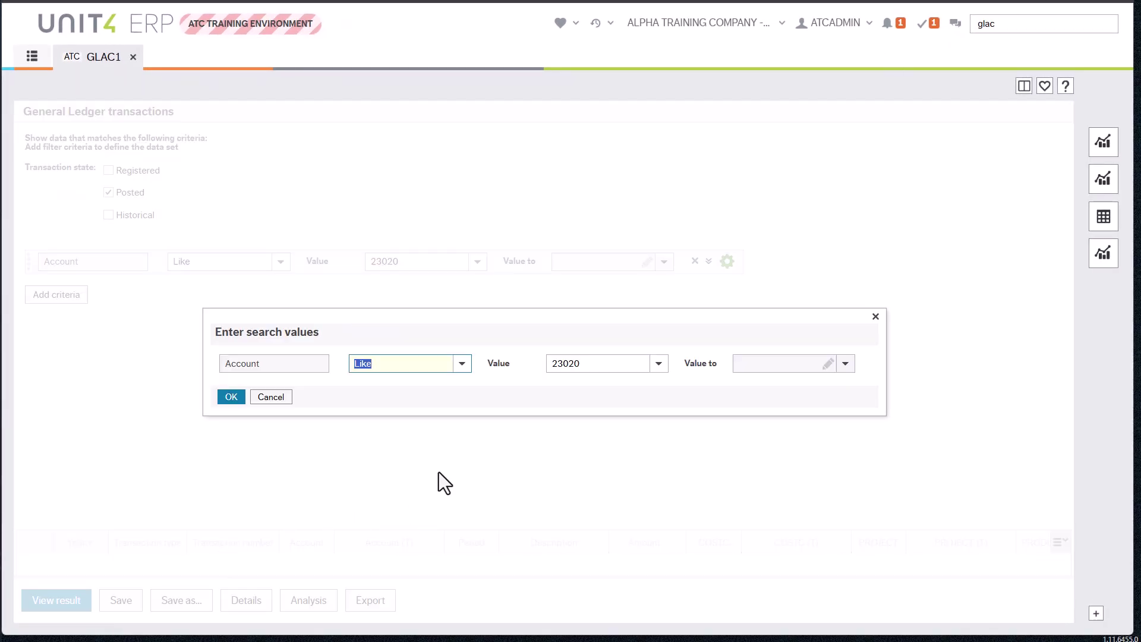
{"action": "left_click", "coordinate": [231, 397]}
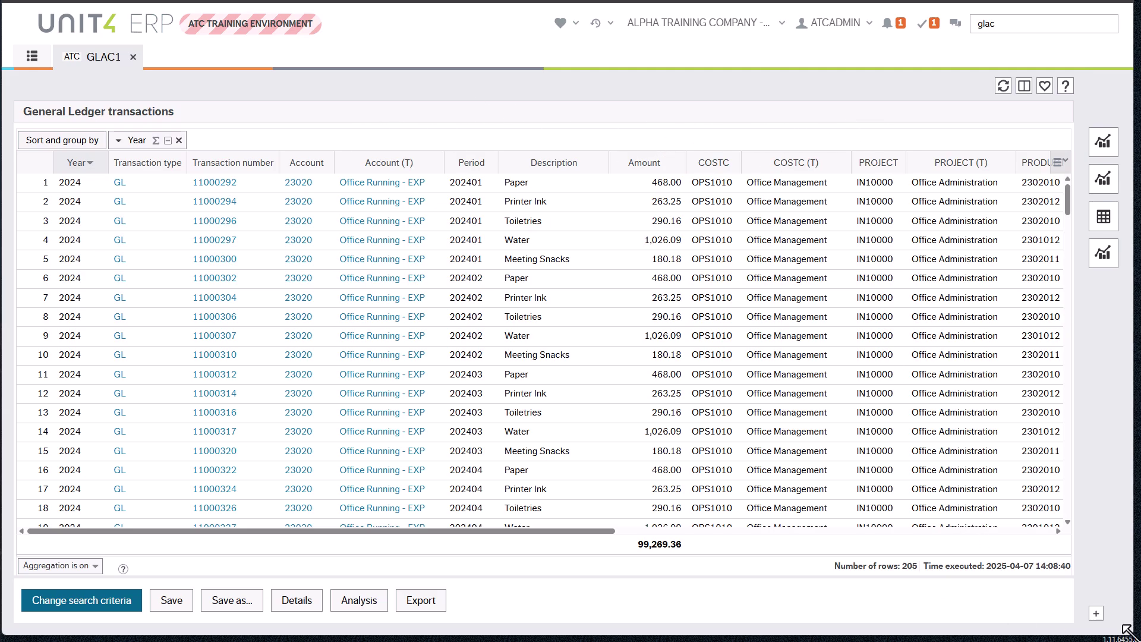
Switch to the Customised Reports folder, open GL1DT.xlsx, examine its heading, column headers and declare and query lines, and close the workbook.
{"action": "key", "text": "alt+Tab"}
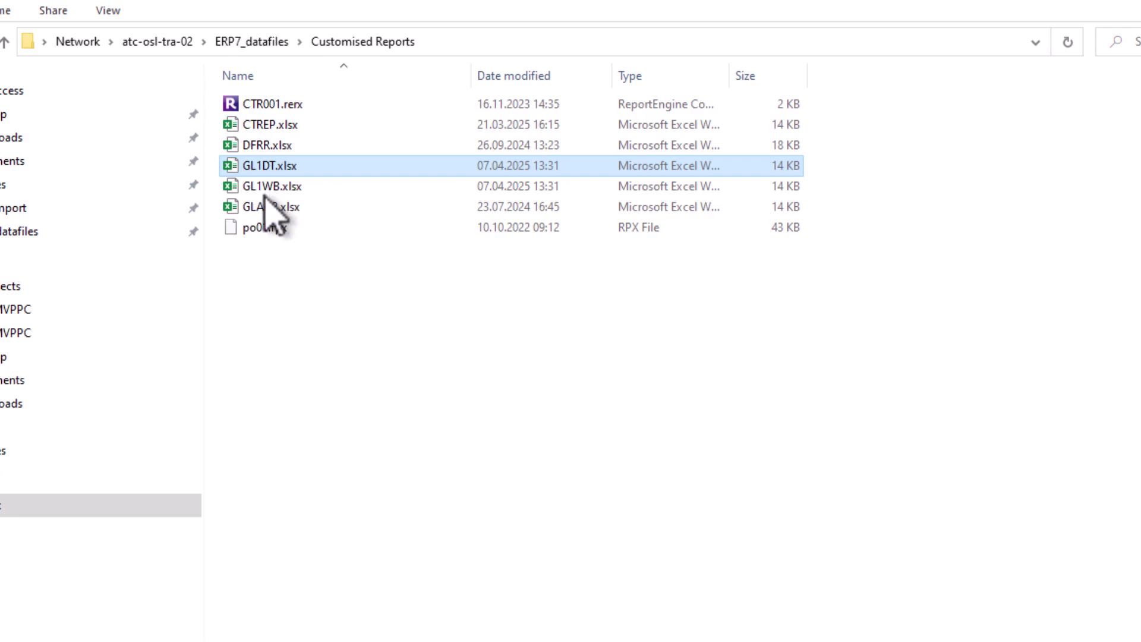
{"action": "double_click", "coordinate": [267, 167]}
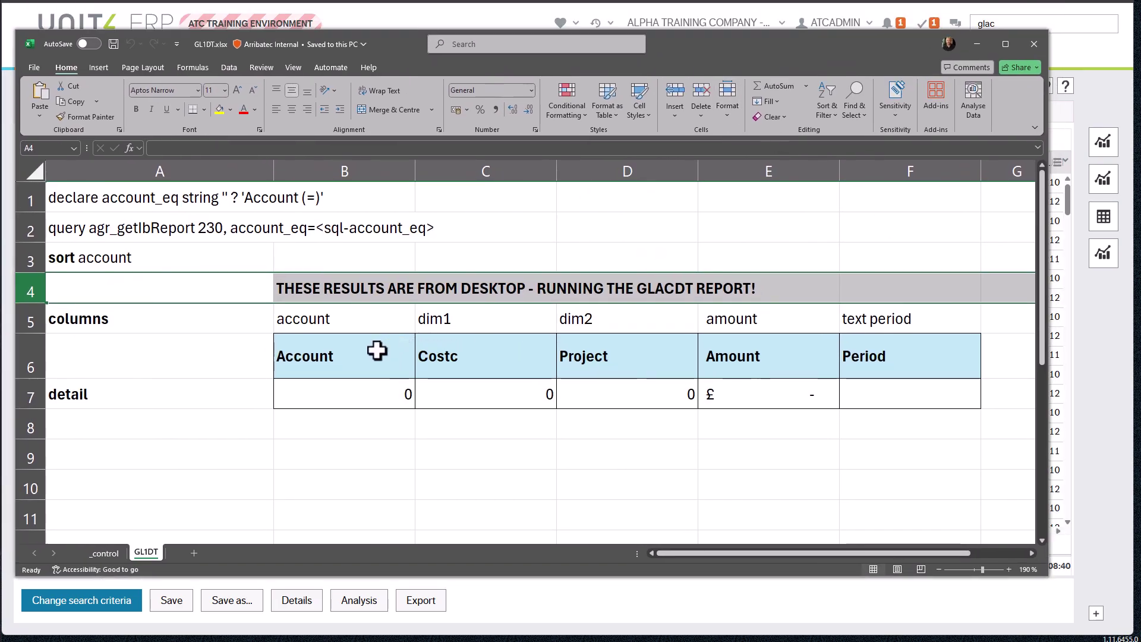
{"action": "left_click_drag", "start_coordinate": [376, 351], "coordinate": [871, 360]}
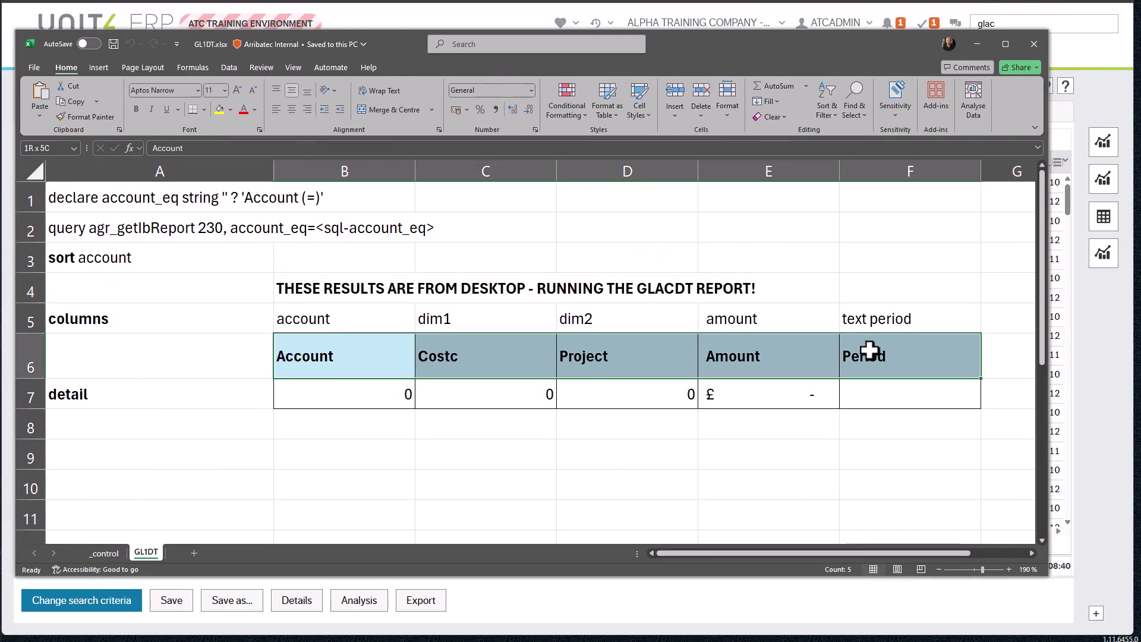
{"action": "left_click", "coordinate": [370, 289]}
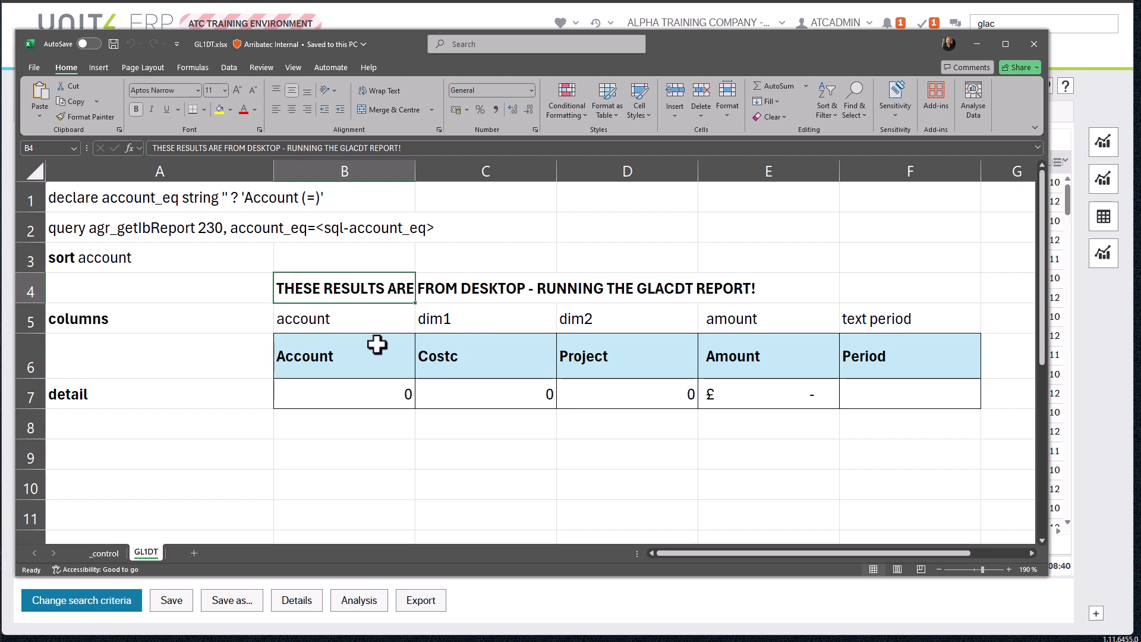
{"action": "left_click_drag", "start_coordinate": [95, 199], "coordinate": [100, 221]}
{"action": "left_click", "coordinate": [246, 229]}
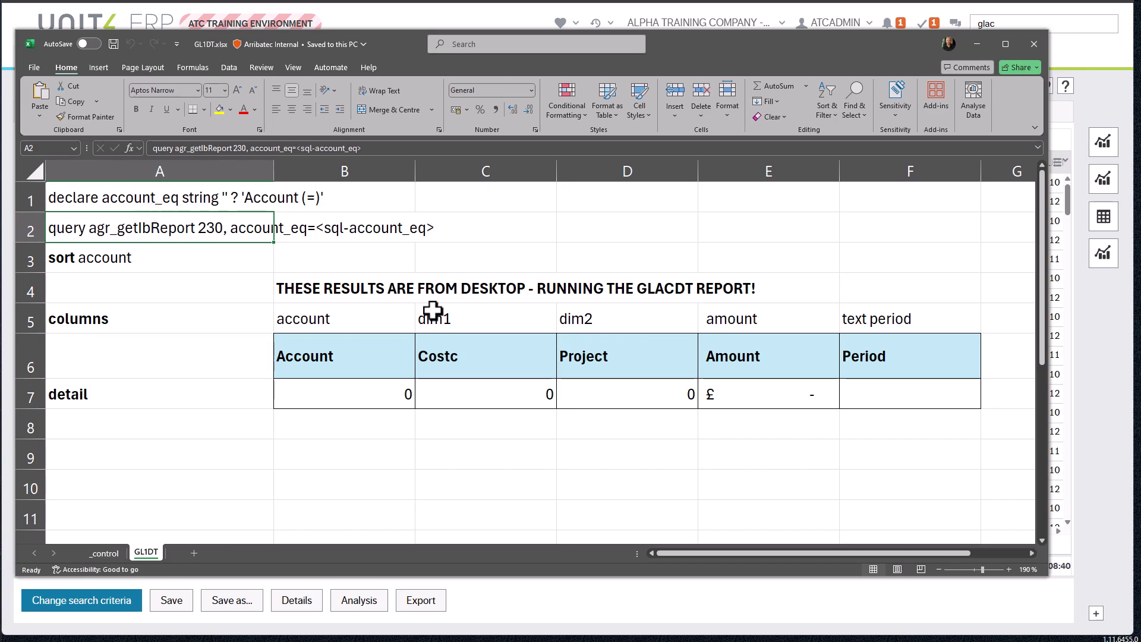
{"action": "left_click", "coordinate": [319, 285]}
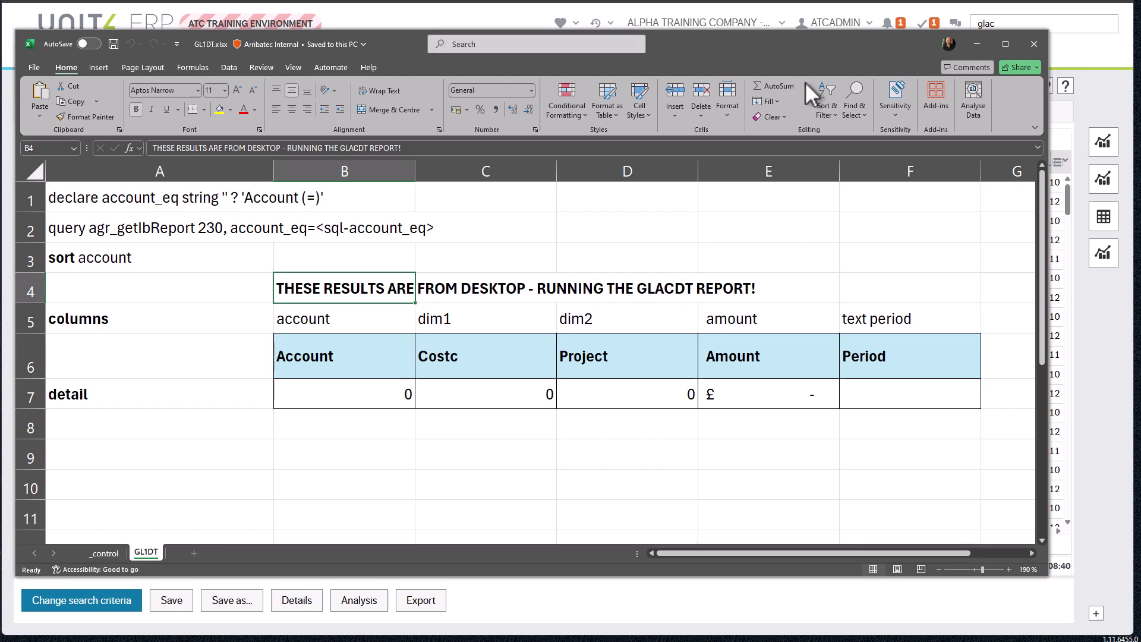
{"action": "left_click", "coordinate": [1034, 44]}
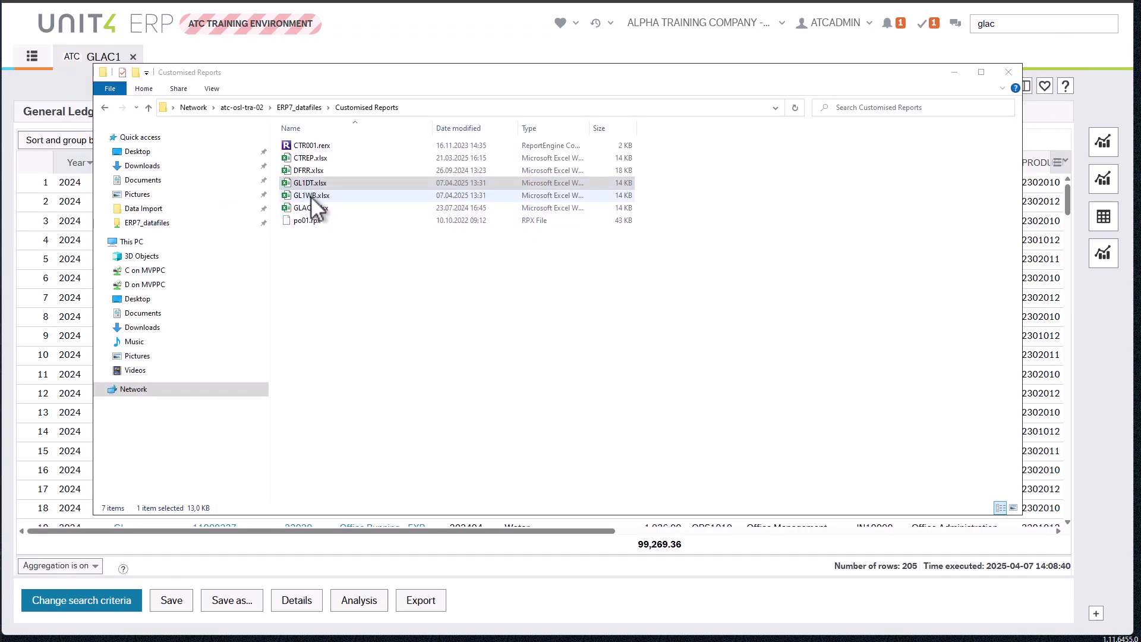
Open GL1WB.xlsx, examine its title row, column headers and query line, and close the workbook.
{"action": "double_click", "coordinate": [310, 195]}
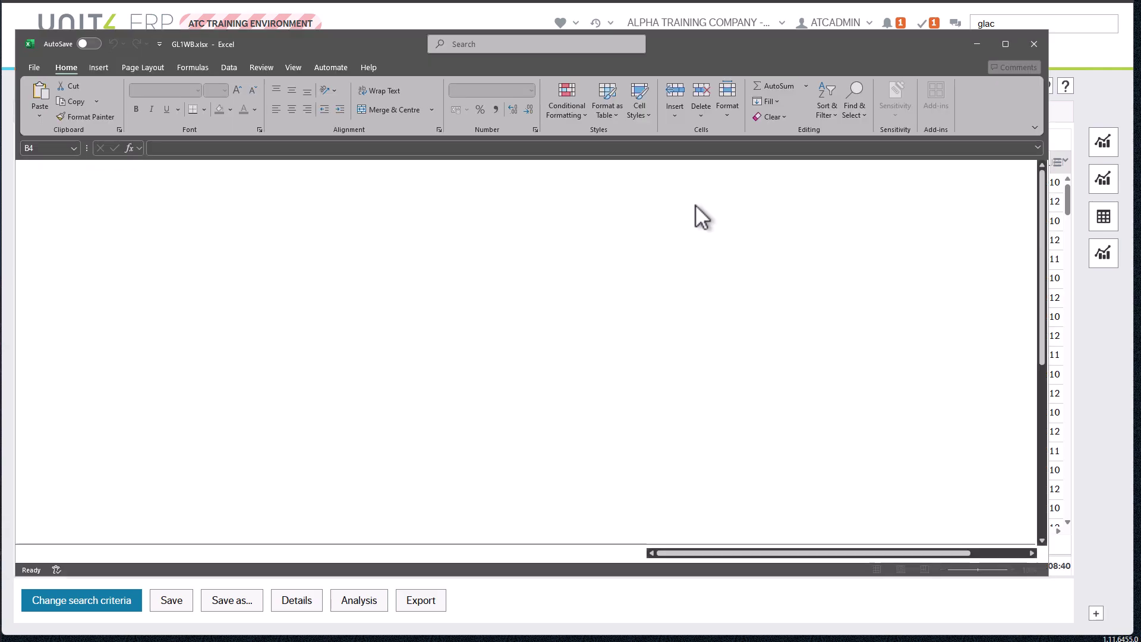
{"action": "left_click", "coordinate": [660, 288]}
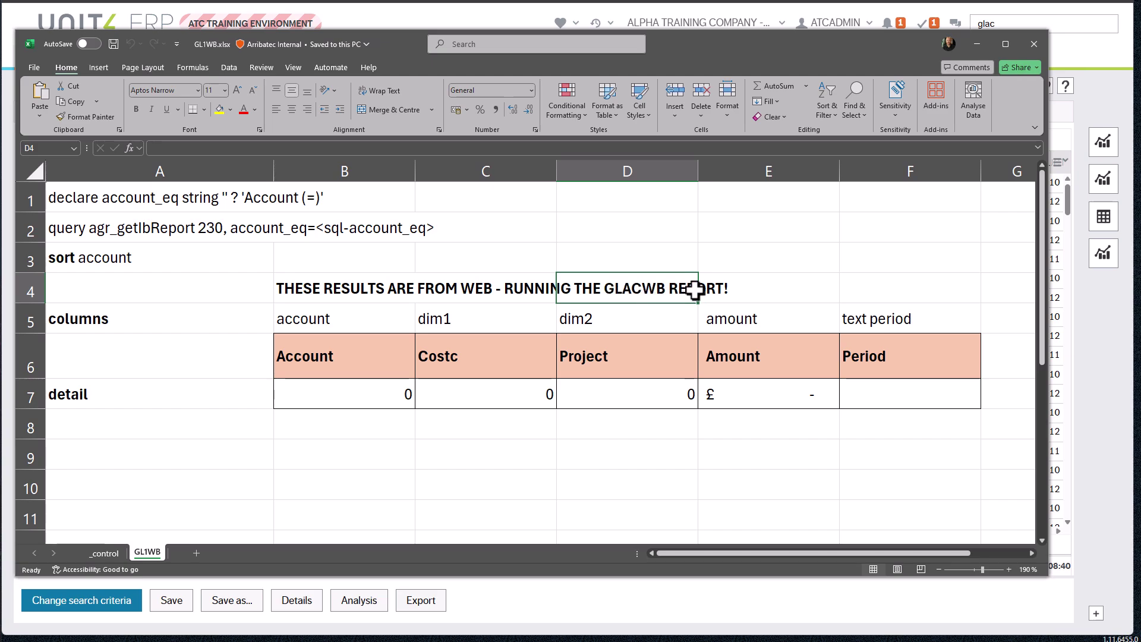
{"action": "left_click_drag", "start_coordinate": [369, 359], "coordinate": [853, 356]}
{"action": "left_click", "coordinate": [164, 220]}
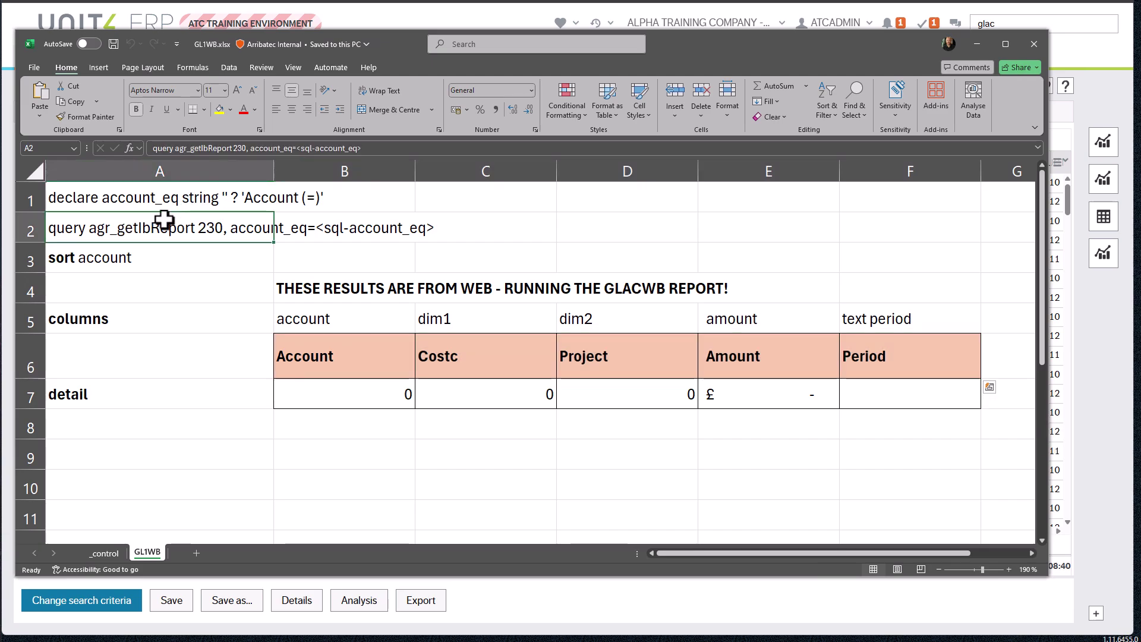
{"action": "left_click", "coordinate": [1034, 47]}
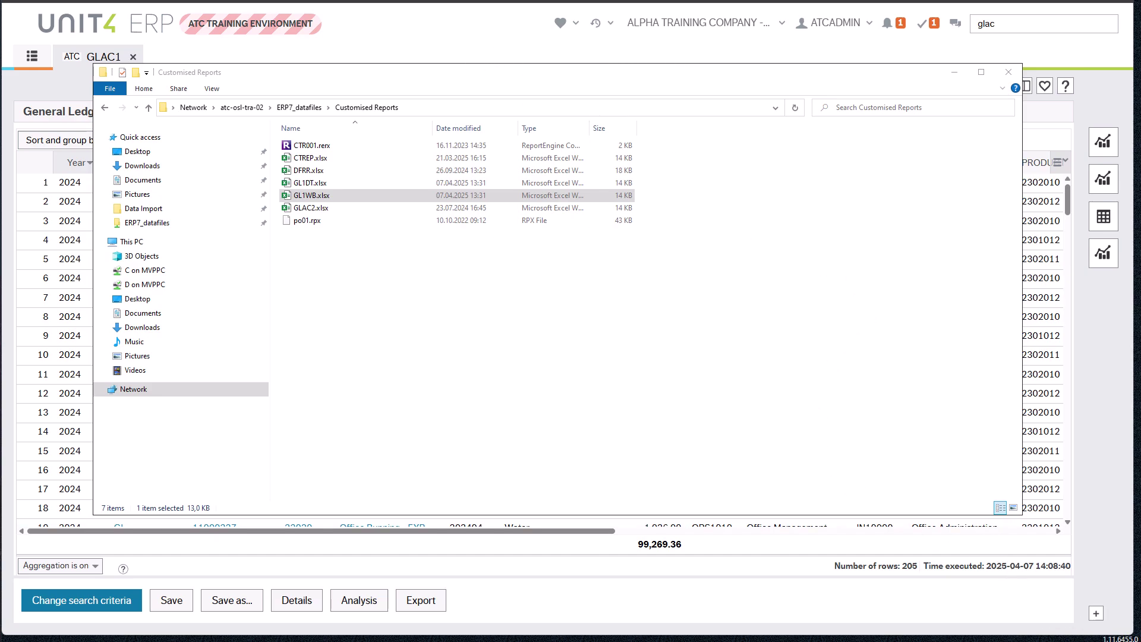
Switch to the Unit4 ERP desktop client and open the GL1DT report from Excelerator Reports in the Personal Menu.
{"action": "key", "text": "alt+Tab"}
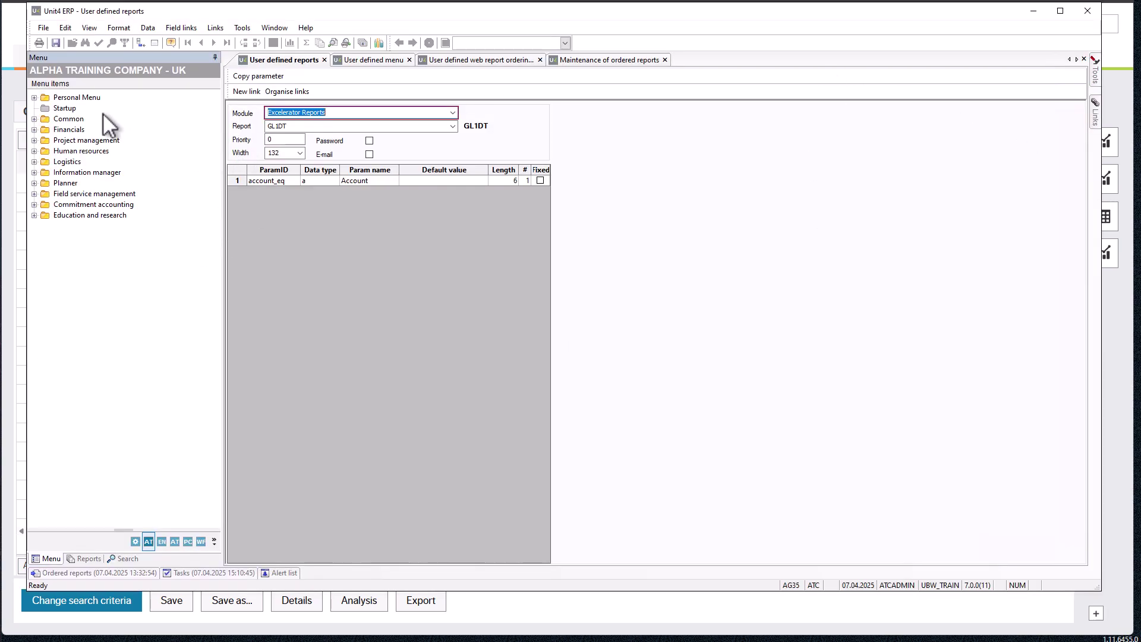
{"action": "left_click", "coordinate": [34, 97]}
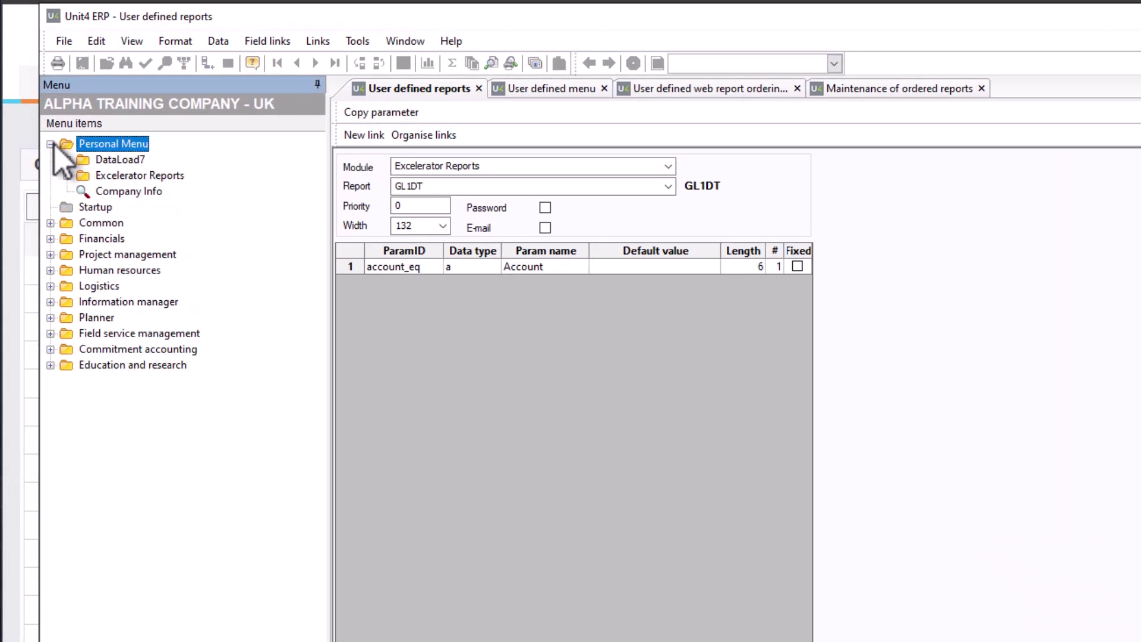
{"action": "left_click", "coordinate": [156, 176]}
{"action": "left_click", "coordinate": [67, 176]}
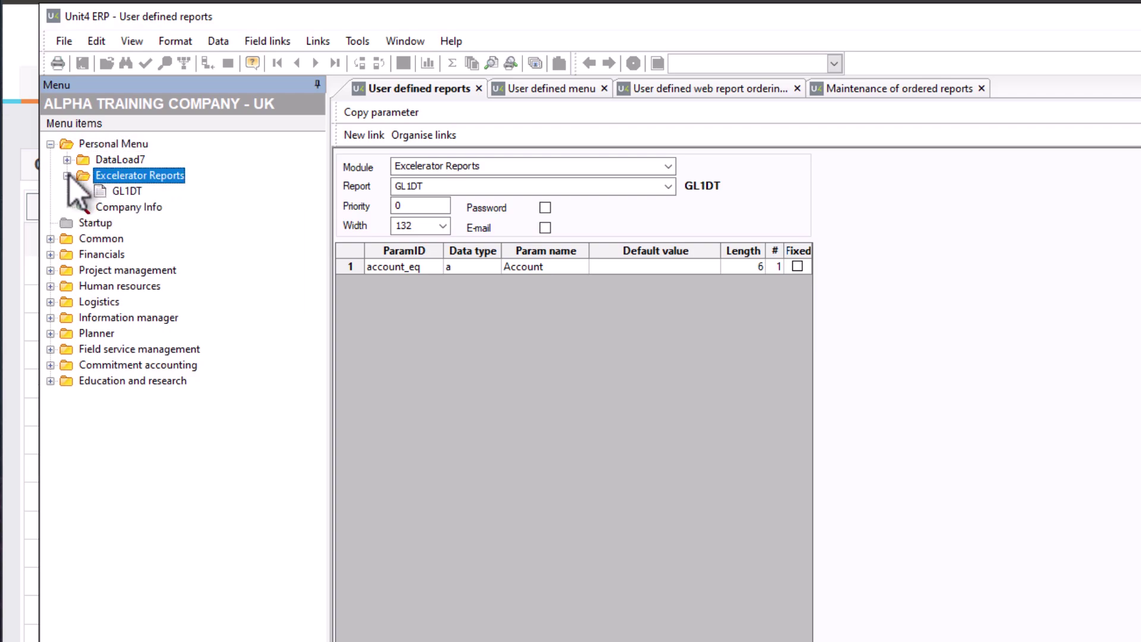
{"action": "left_click", "coordinate": [126, 191]}
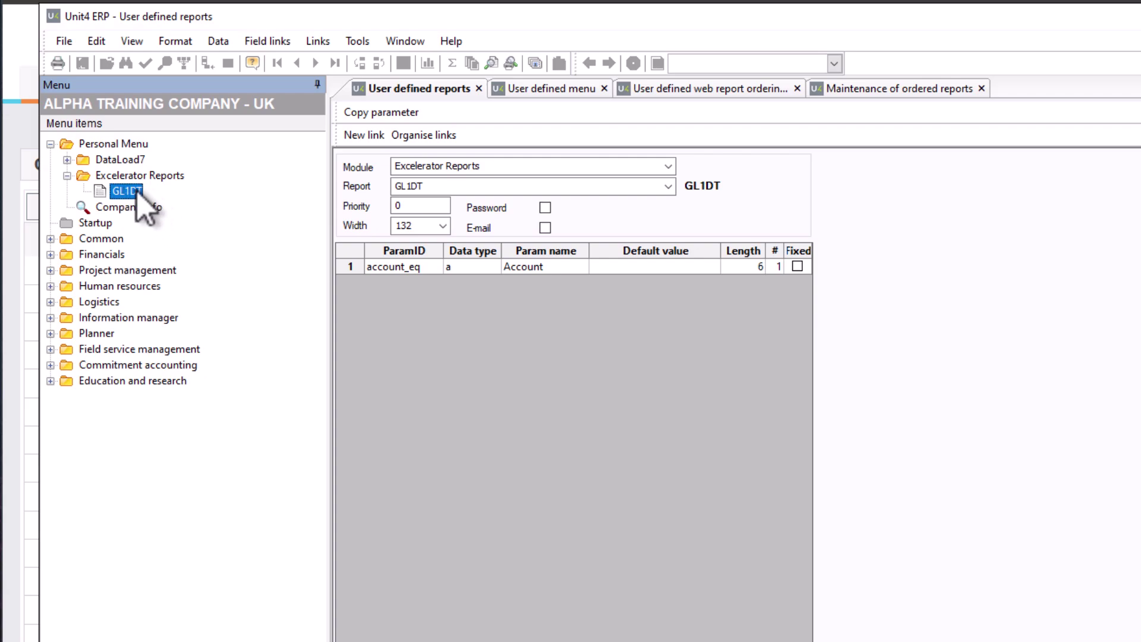
{"action": "double_click", "coordinate": [131, 192]}
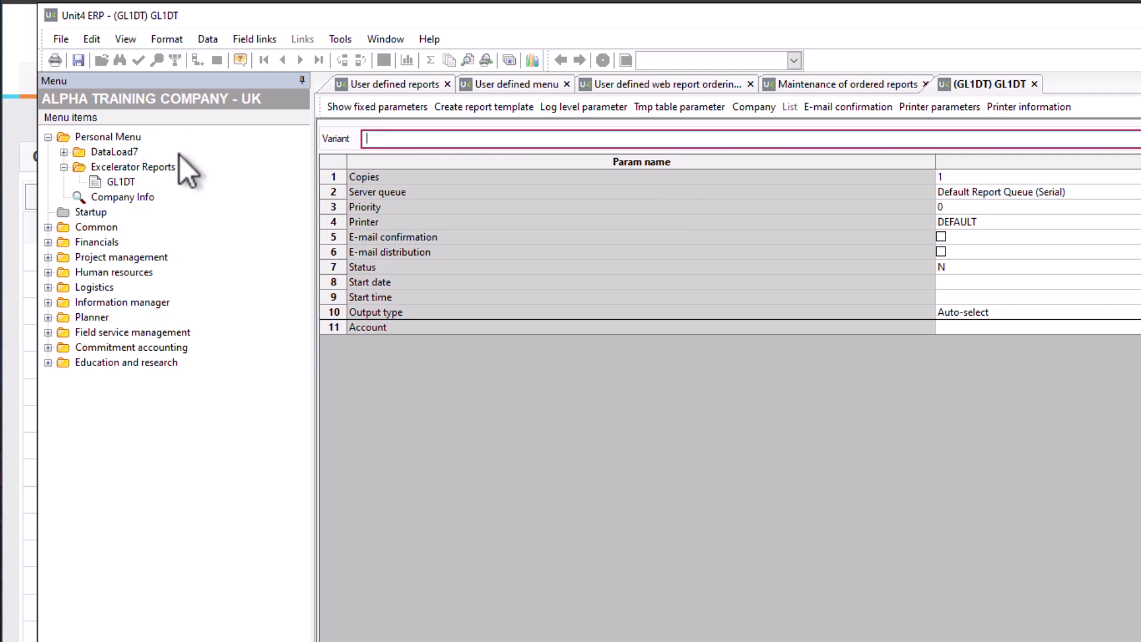
Set the GL1DT report's Account parameter to 23020, order the report and acknowledge the order message.
{"action": "left_click", "coordinate": [386, 326]}
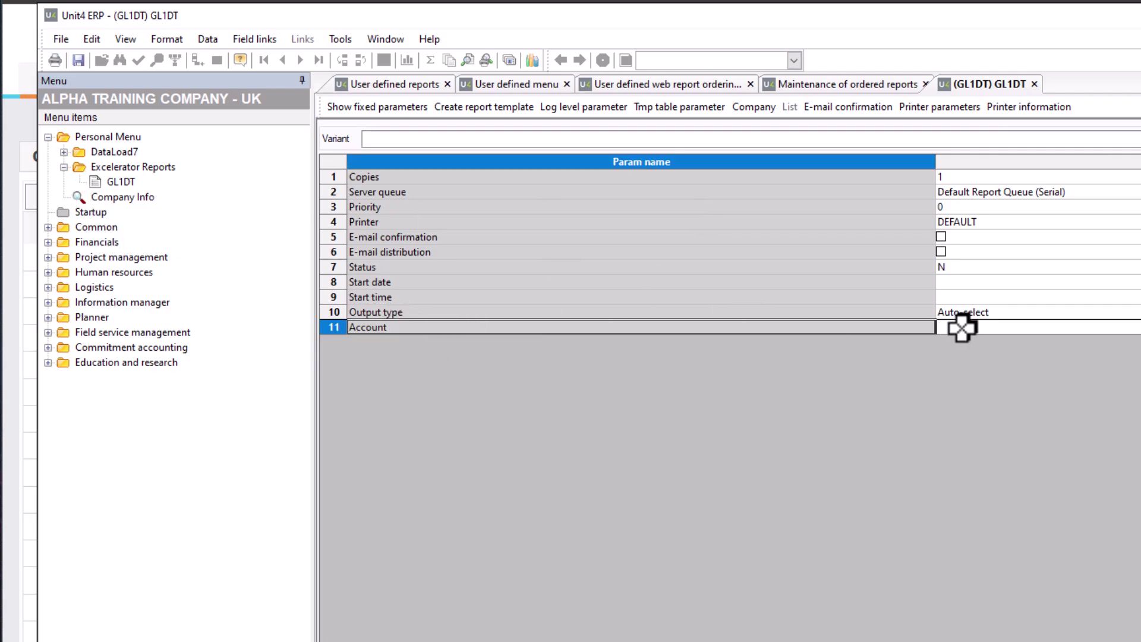
{"action": "left_click", "coordinate": [963, 326]}
{"action": "type", "text": "2"}
{"action": "left_click", "coordinate": [416, 139]}
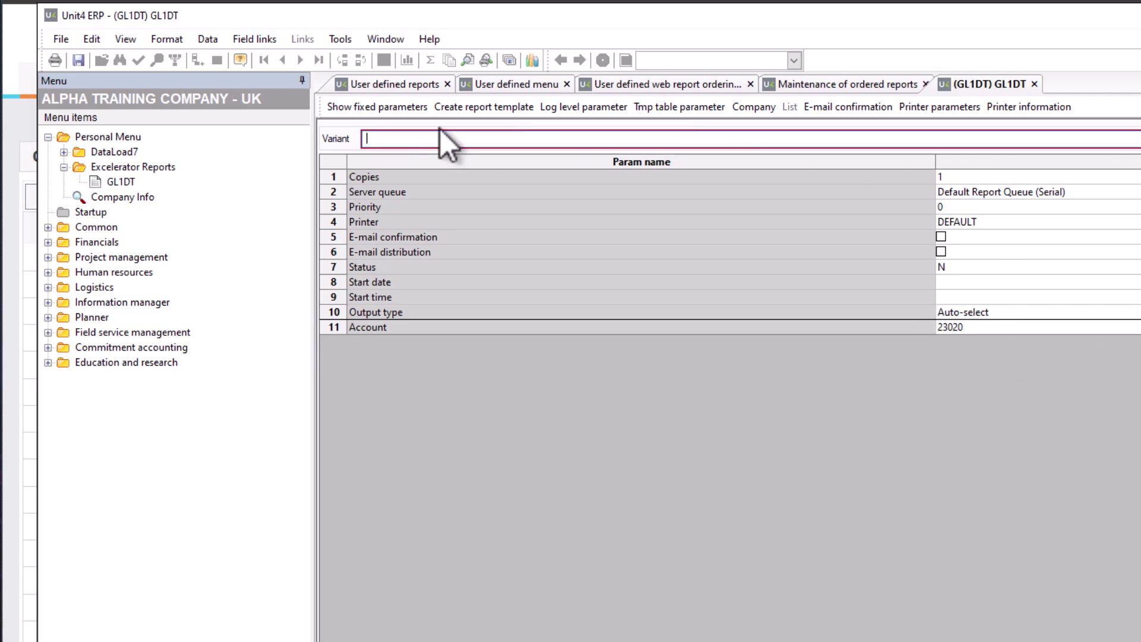
{"action": "left_click", "coordinate": [79, 60]}
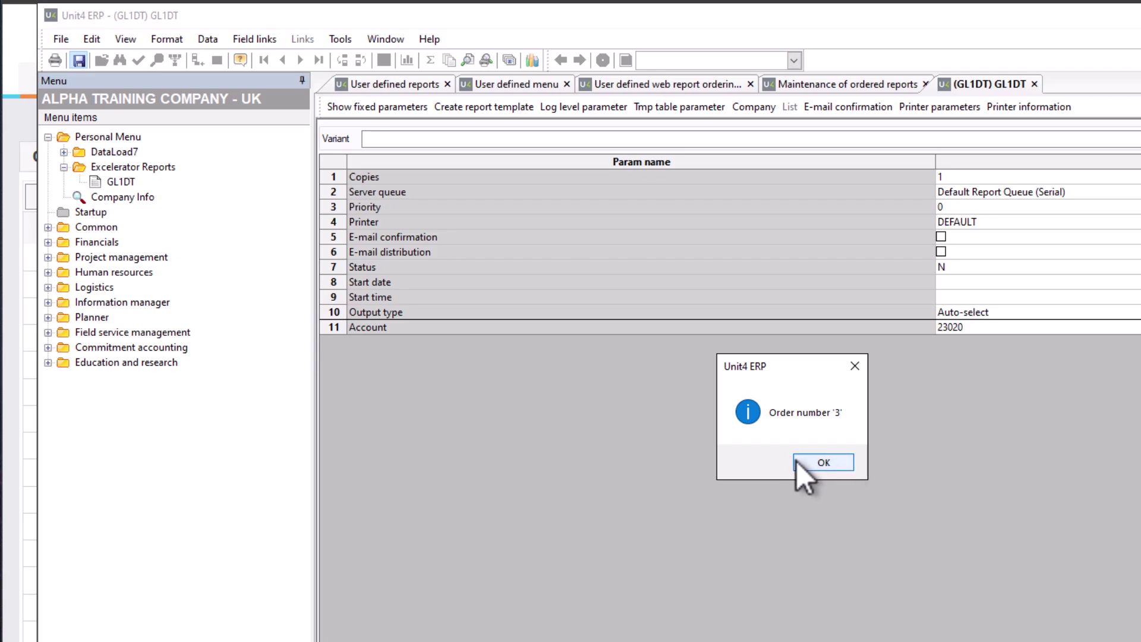
{"action": "left_click", "coordinate": [832, 461]}
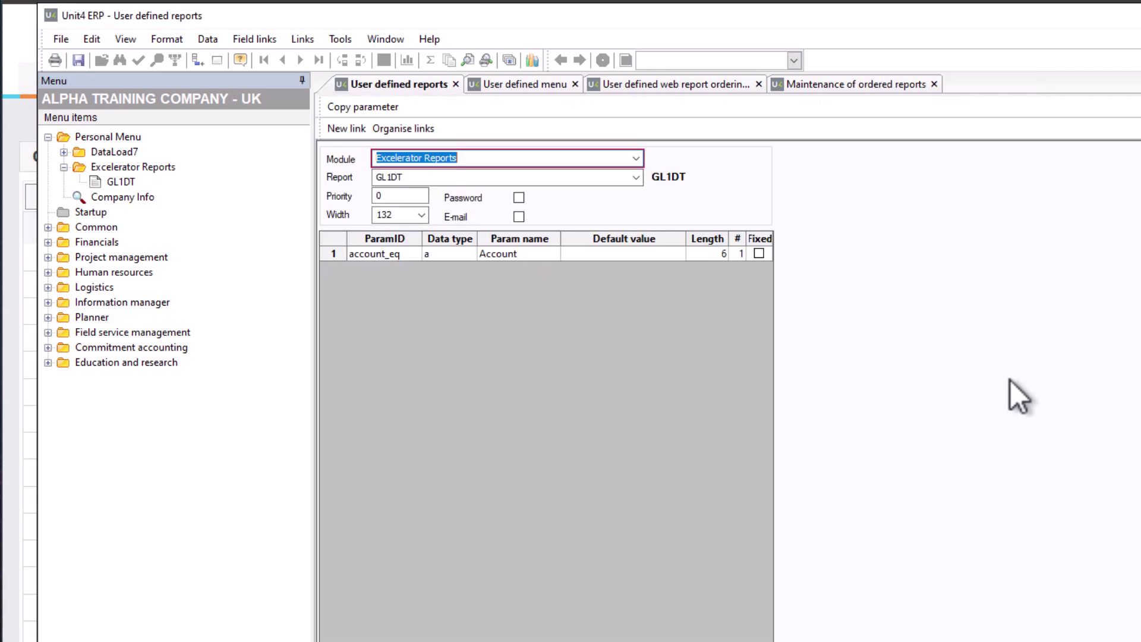
Refresh the list of ordered reports in Maintenance of ordered reports and open the newest GL1DT report's output.
{"action": "left_click", "coordinate": [870, 88]}
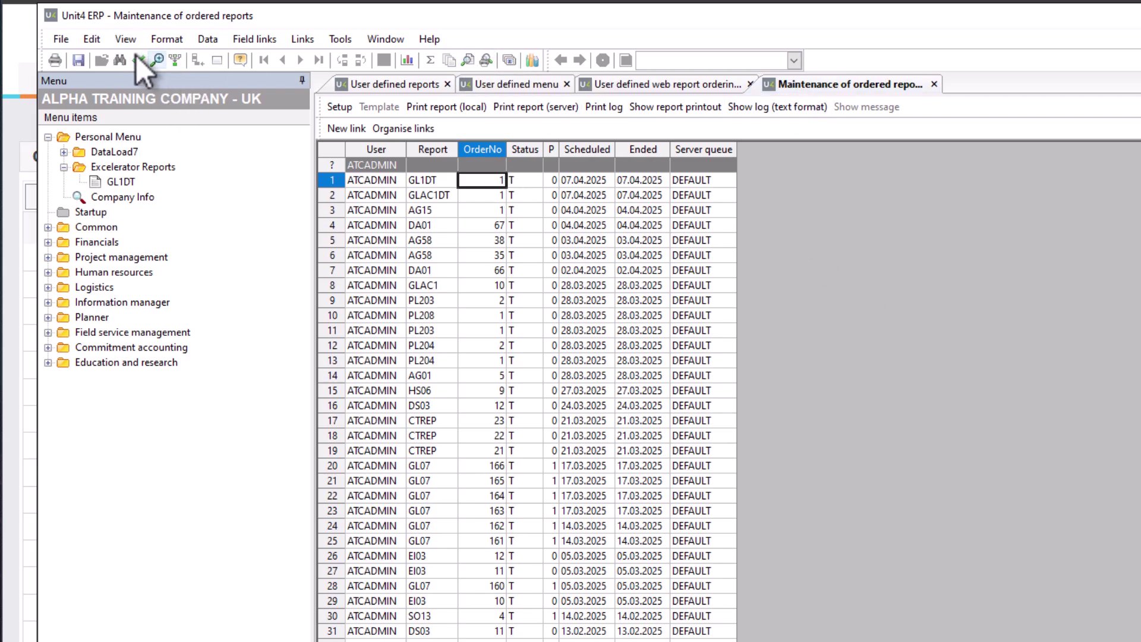
{"action": "left_click", "coordinate": [116, 63]}
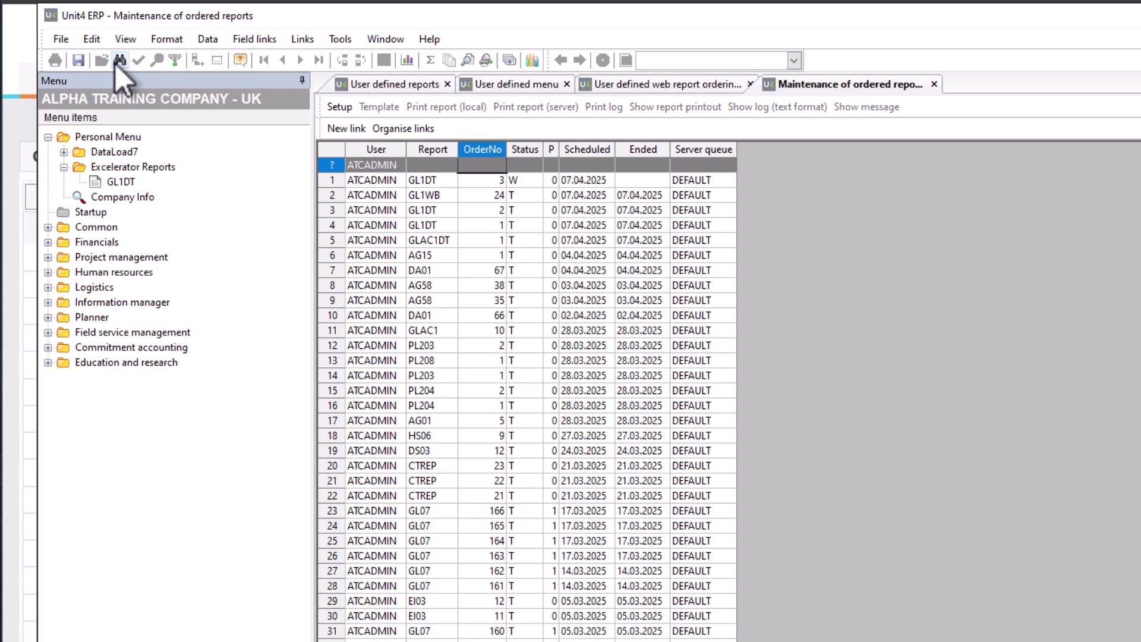
{"action": "left_click", "coordinate": [116, 63]}
{"action": "left_click", "coordinate": [452, 180]}
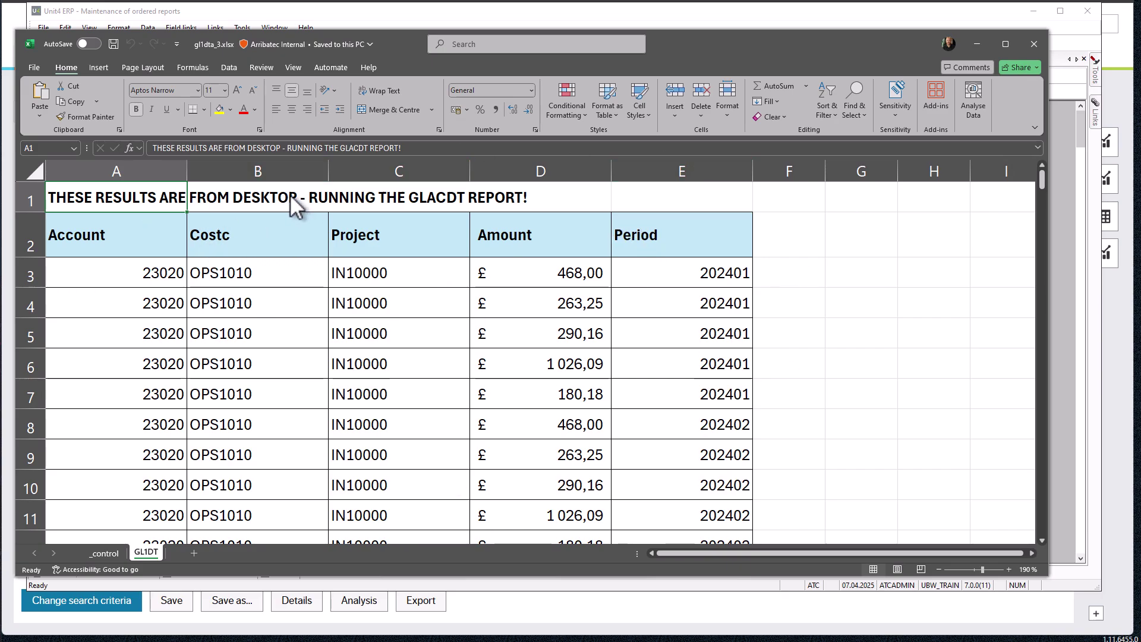
Close the GL1DT output workbook and check the available modules in User defined reports.
{"action": "left_click", "coordinate": [1034, 45]}
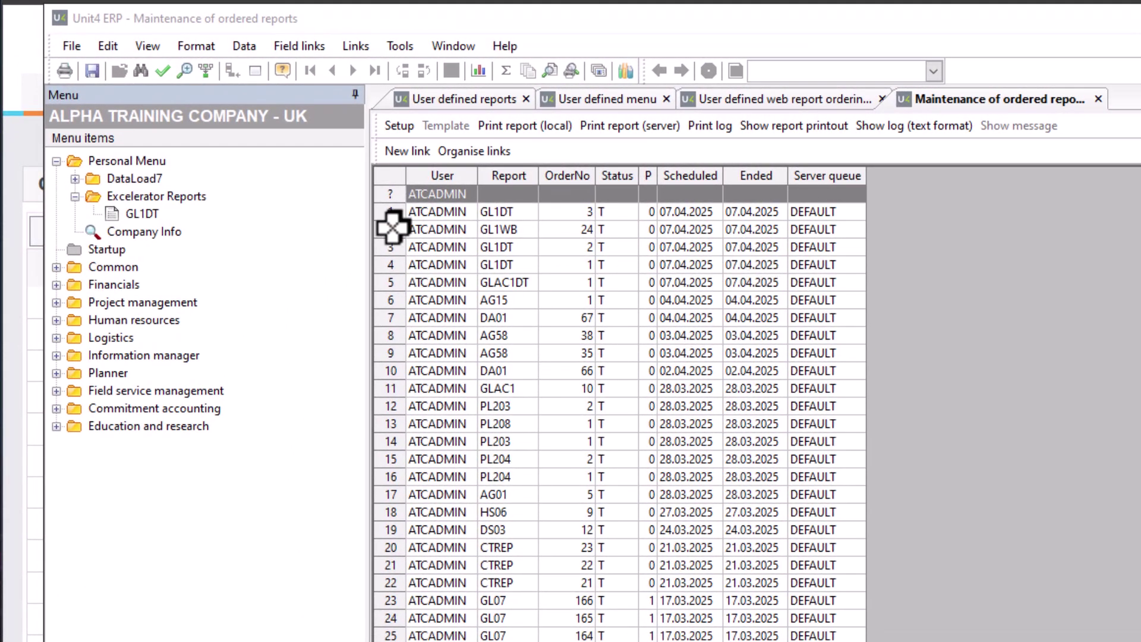
{"action": "left_click", "coordinate": [453, 100]}
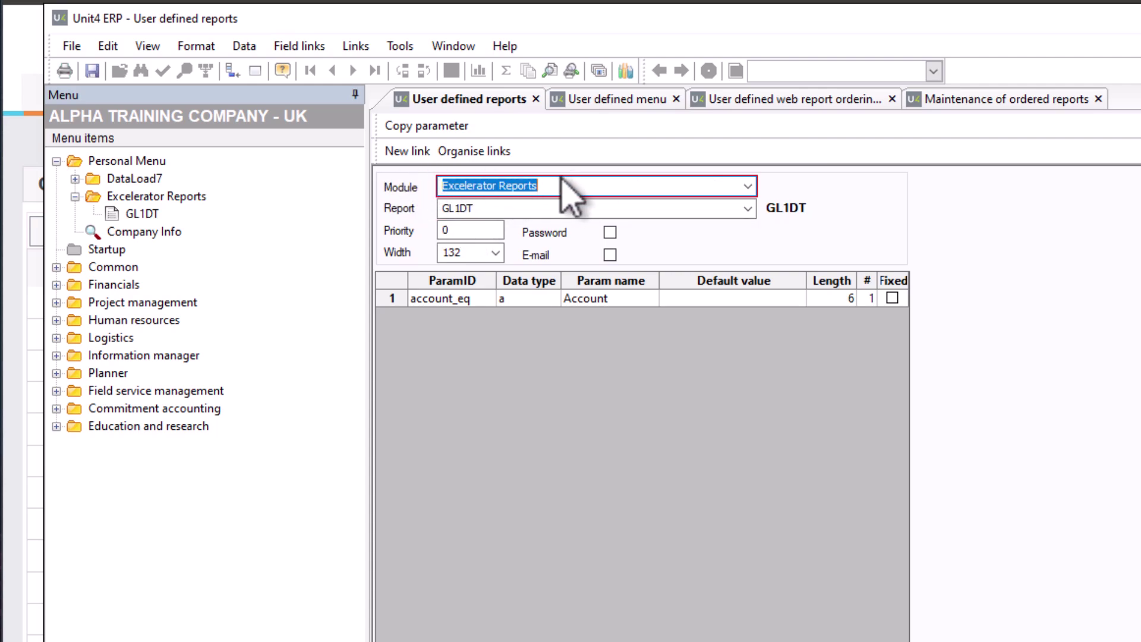
{"action": "left_click", "coordinate": [748, 186]}
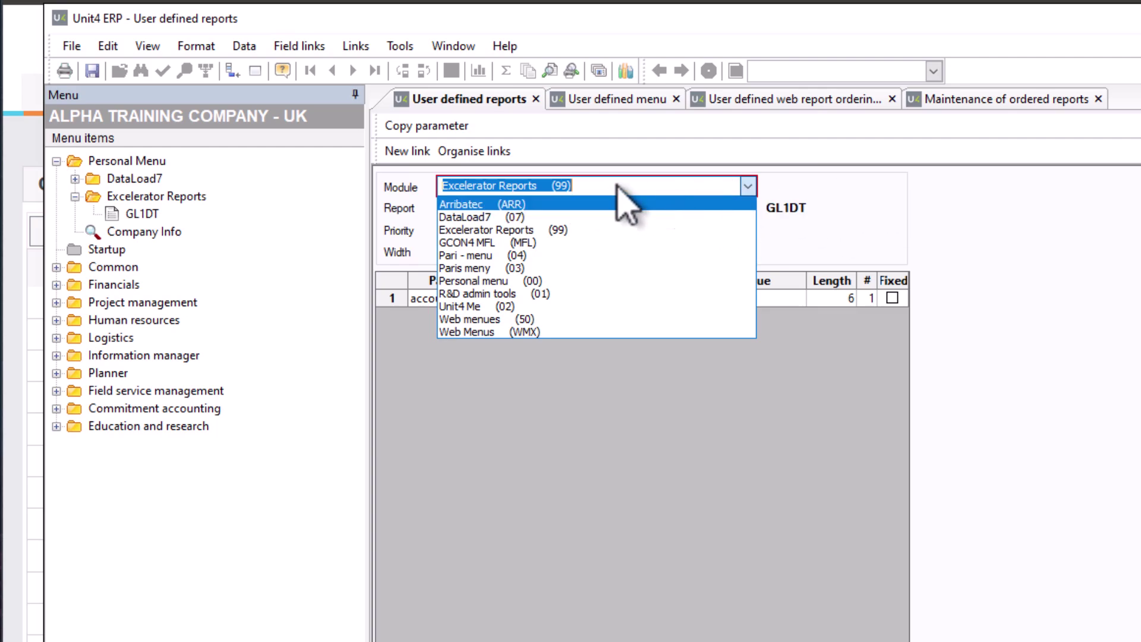
{"action": "left_click", "coordinate": [879, 208]}
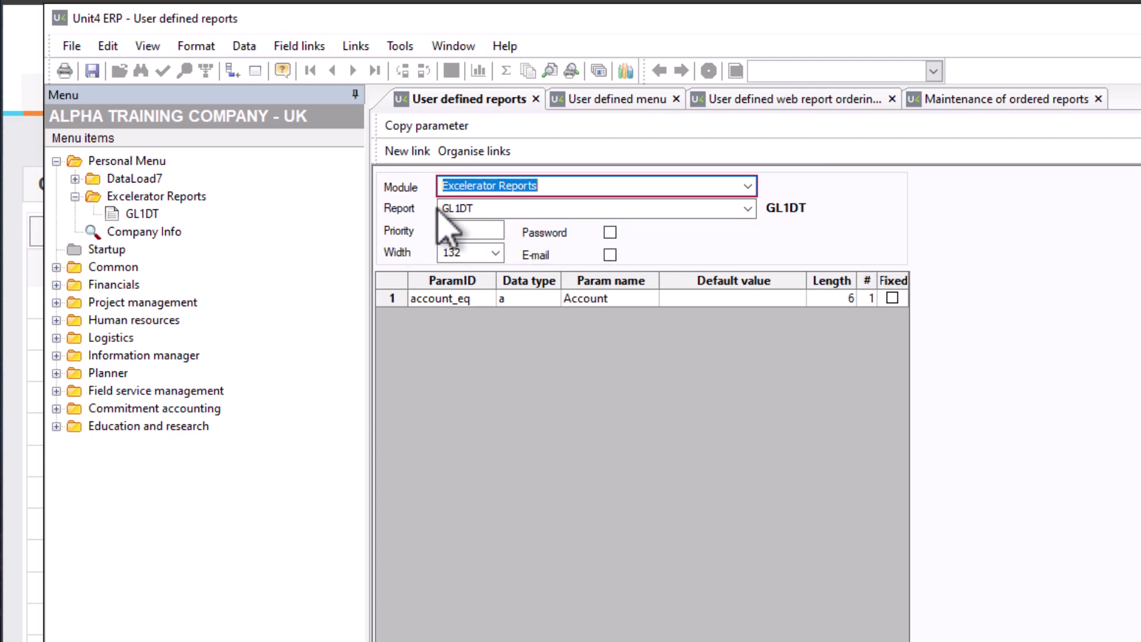
Check the report list for the Excelerator Reports module, acknowledge the missing-value message and reselect GL1DT.
{"action": "left_click", "coordinate": [482, 211]}
{"action": "left_click", "coordinate": [748, 208]}
{"action": "left_click", "coordinate": [483, 227]}
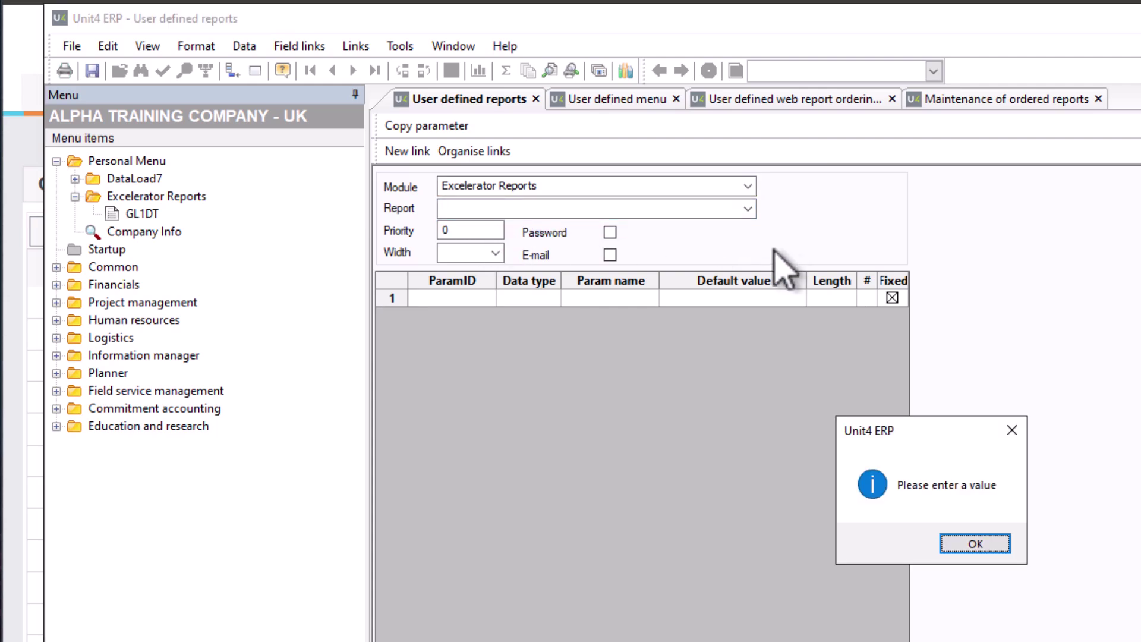
{"action": "left_click", "coordinate": [960, 541]}
{"action": "left_click", "coordinate": [750, 208]}
{"action": "left_click", "coordinate": [475, 224]}
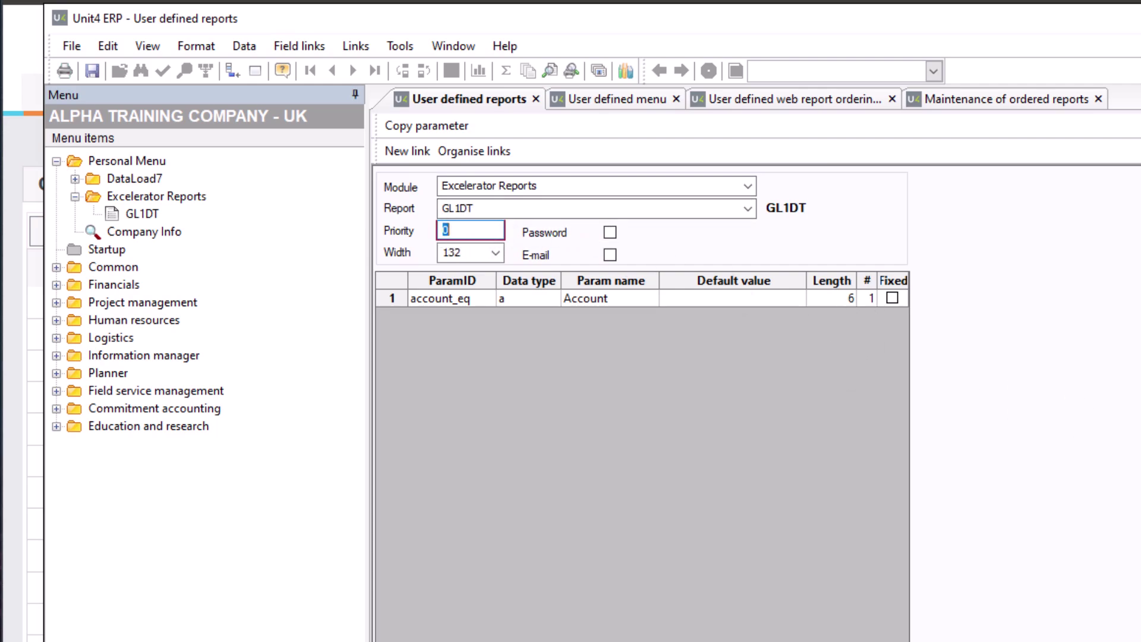
Check the GL1DT template file in the Customised Reports folder, and return to inspect the Account parameter's default value.
{"action": "key", "text": "alt+Tab"}
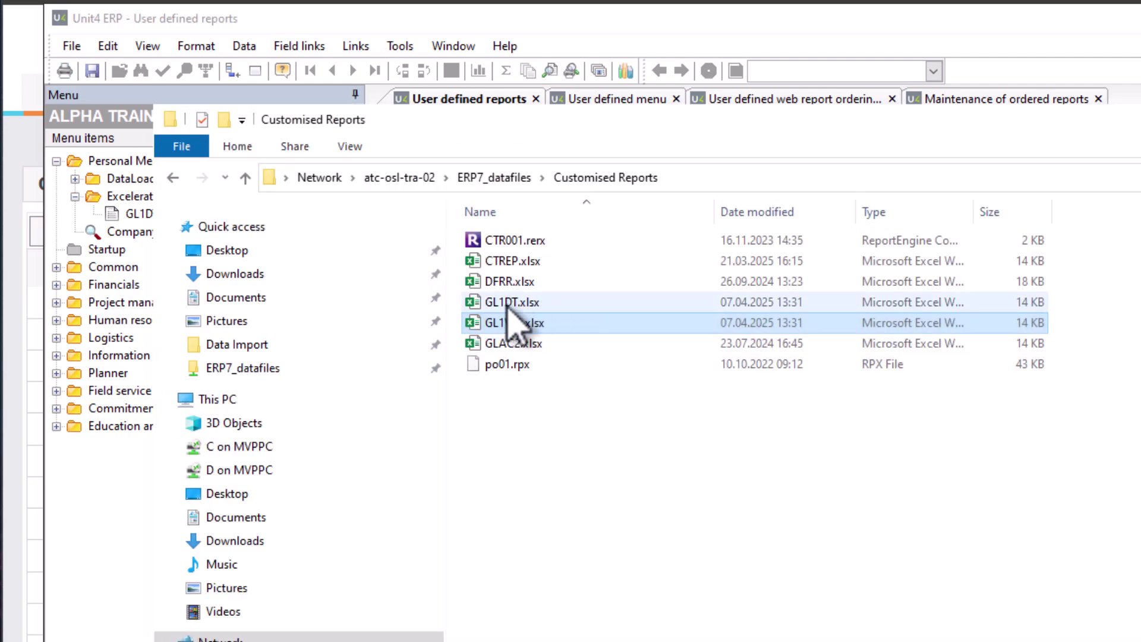
{"action": "left_click", "coordinate": [926, 41]}
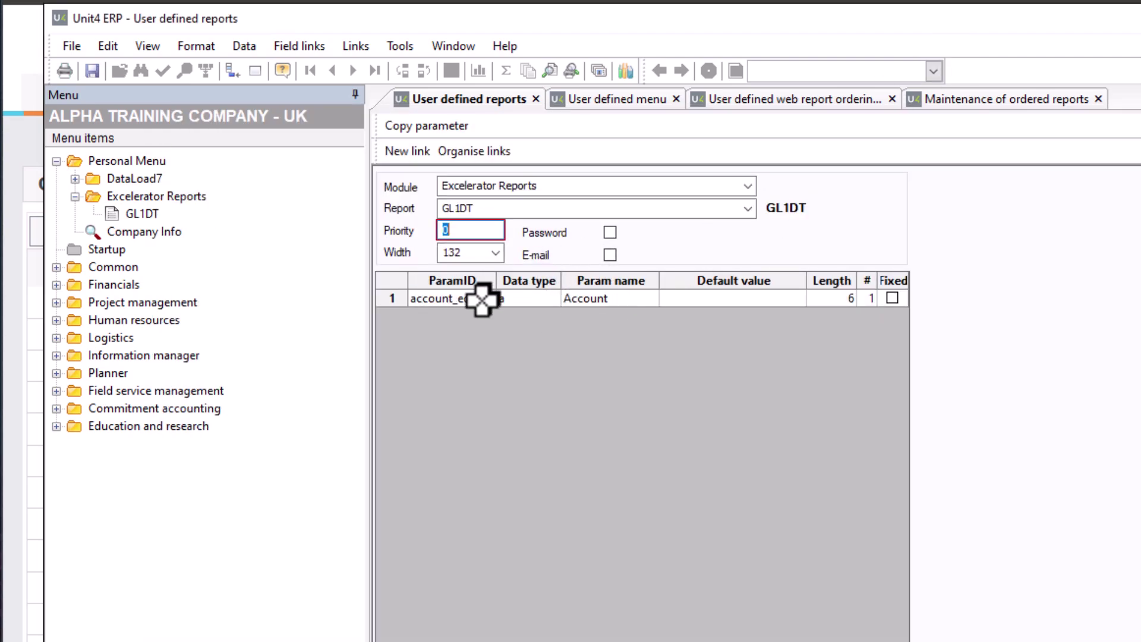
{"action": "left_click", "coordinate": [697, 297]}
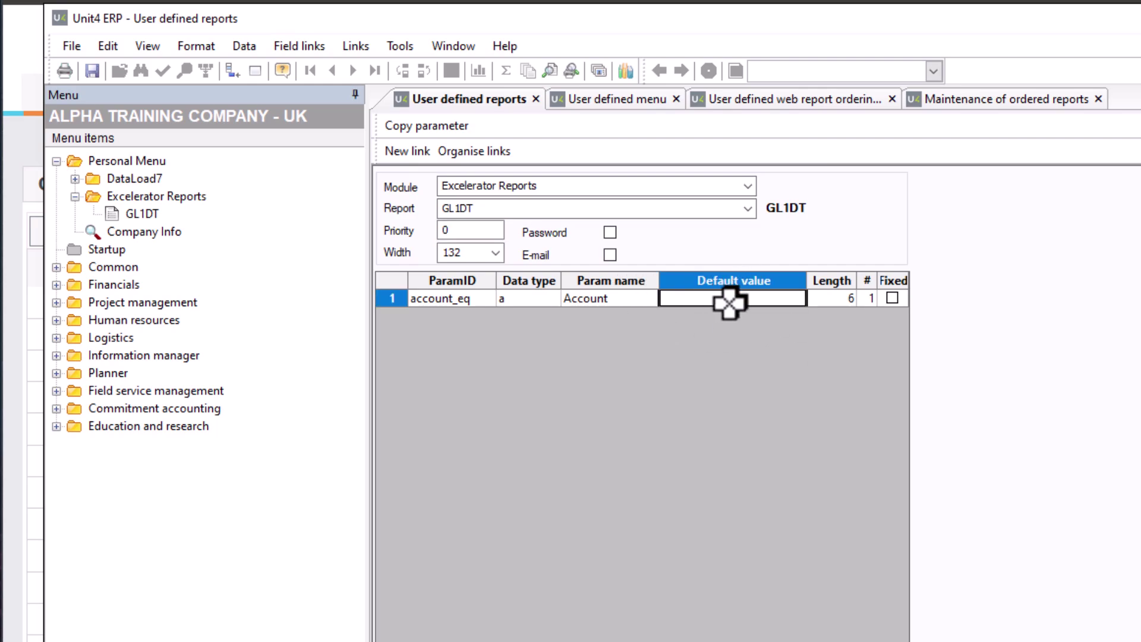
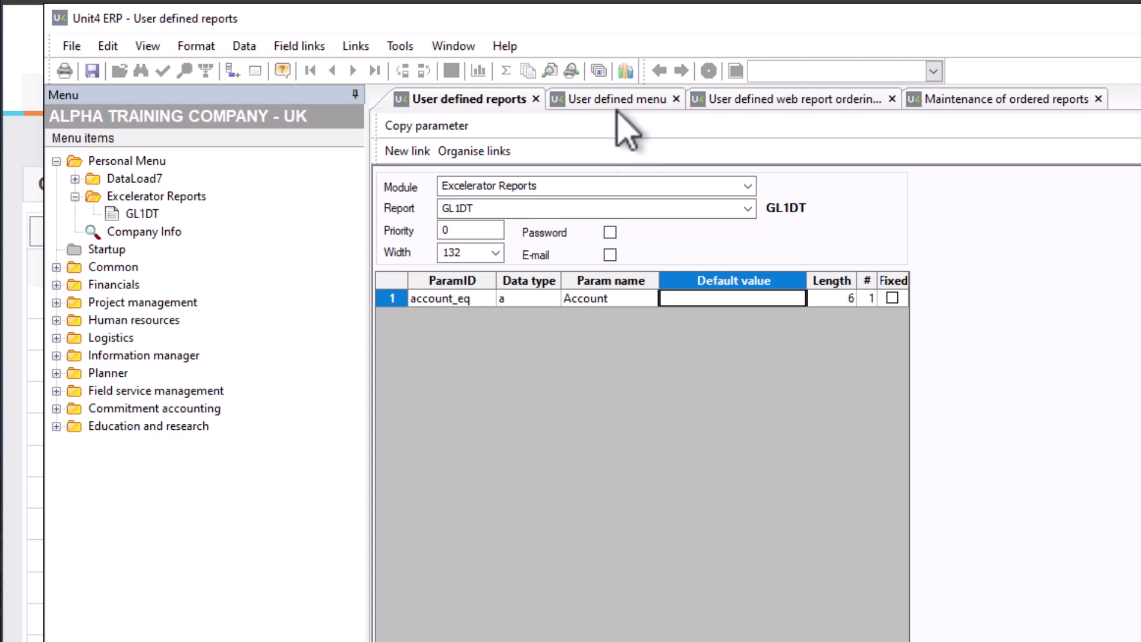
Go to User defined menu and locate the User defined reports and menu screens under System administration in Settings.
{"action": "left_click", "coordinate": [625, 100]}
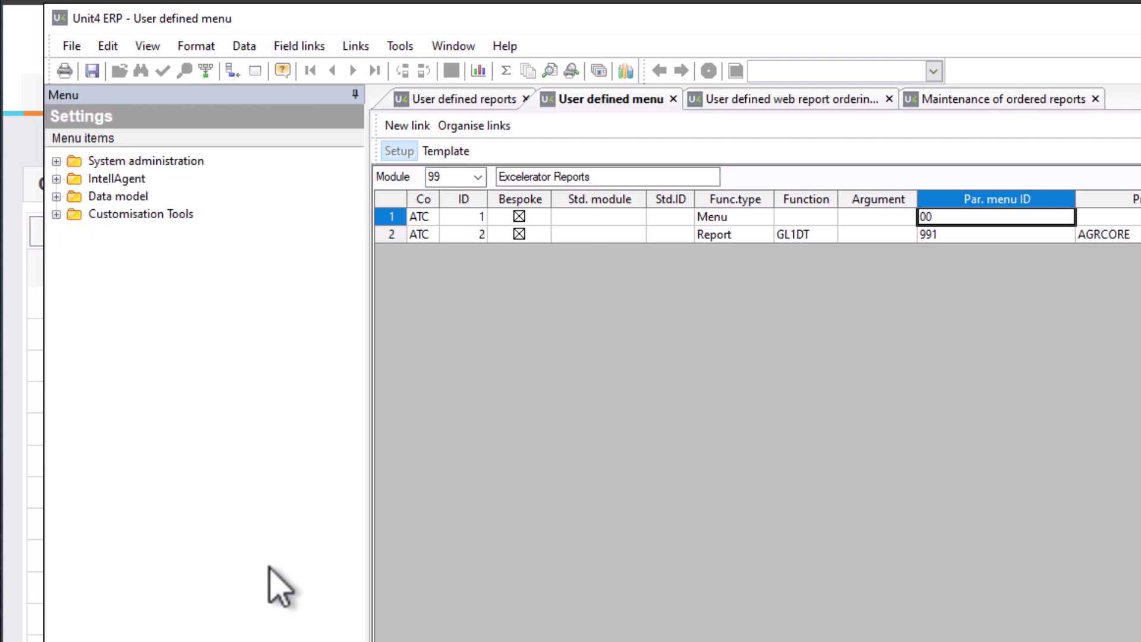
{"action": "left_click", "coordinate": [57, 161]}
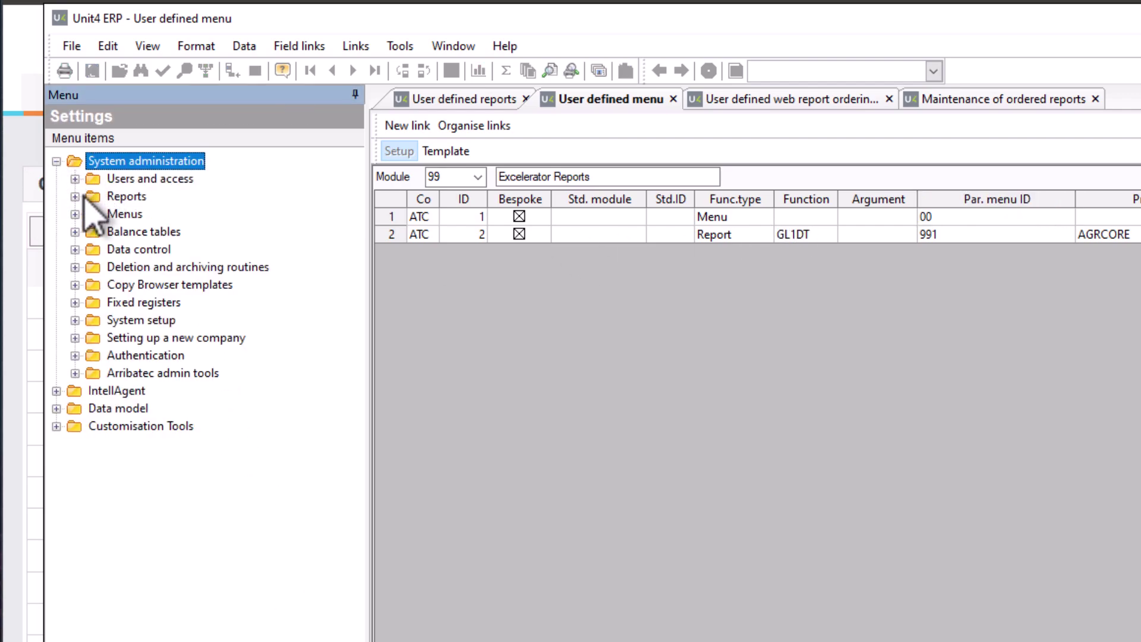
{"action": "left_click", "coordinate": [75, 197]}
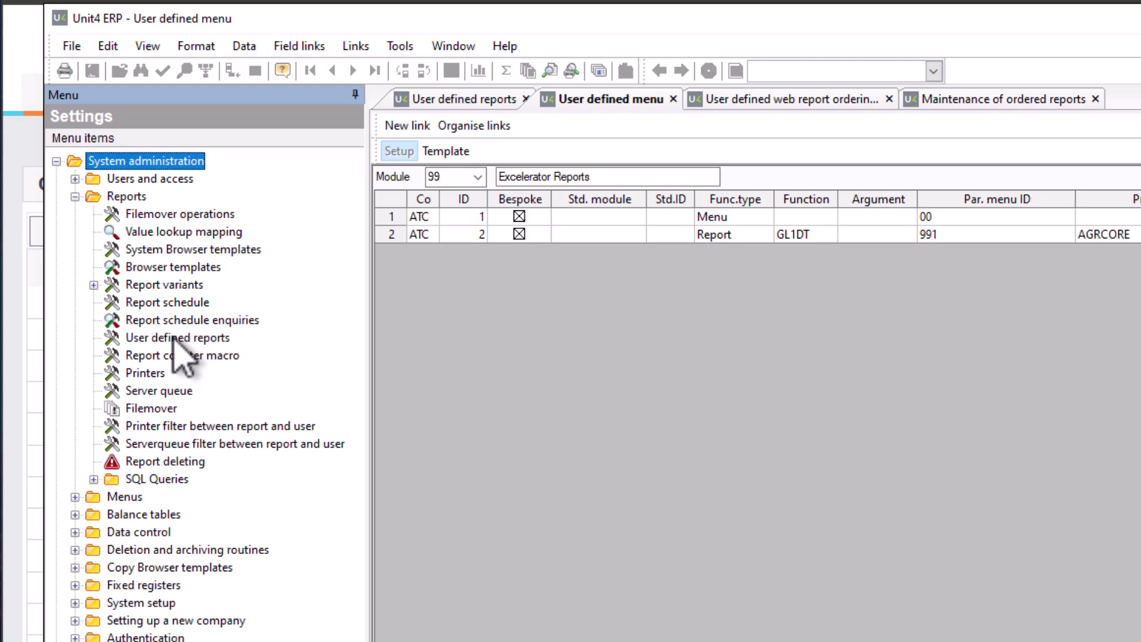
{"action": "left_click", "coordinate": [179, 337]}
{"action": "left_click", "coordinate": [75, 197]}
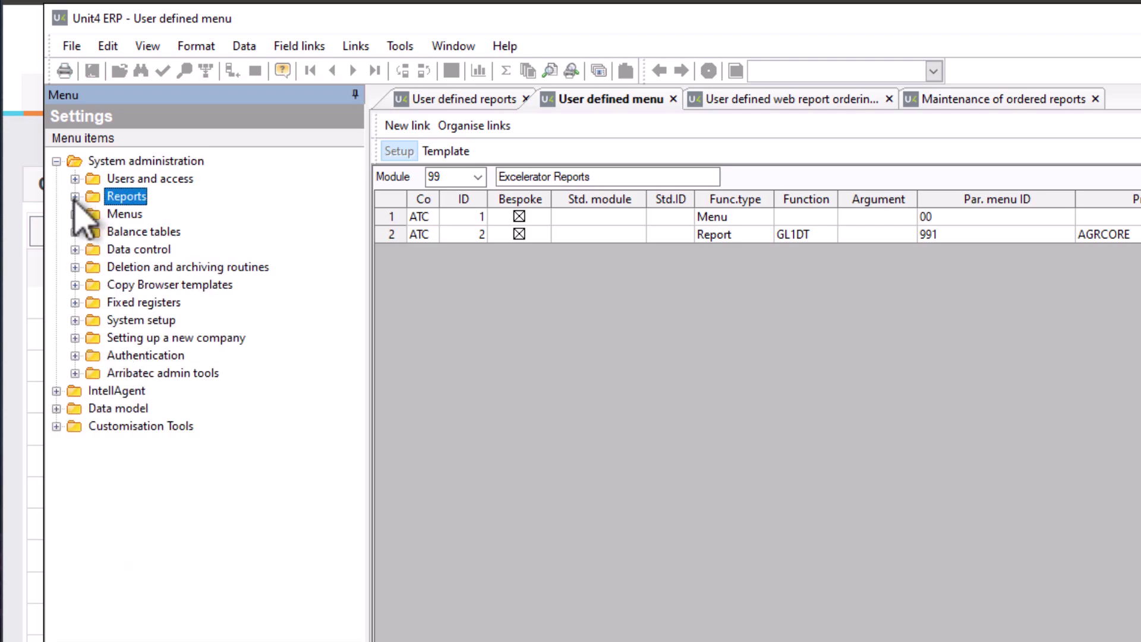
{"action": "left_click", "coordinate": [75, 214]}
{"action": "left_click", "coordinate": [190, 231]}
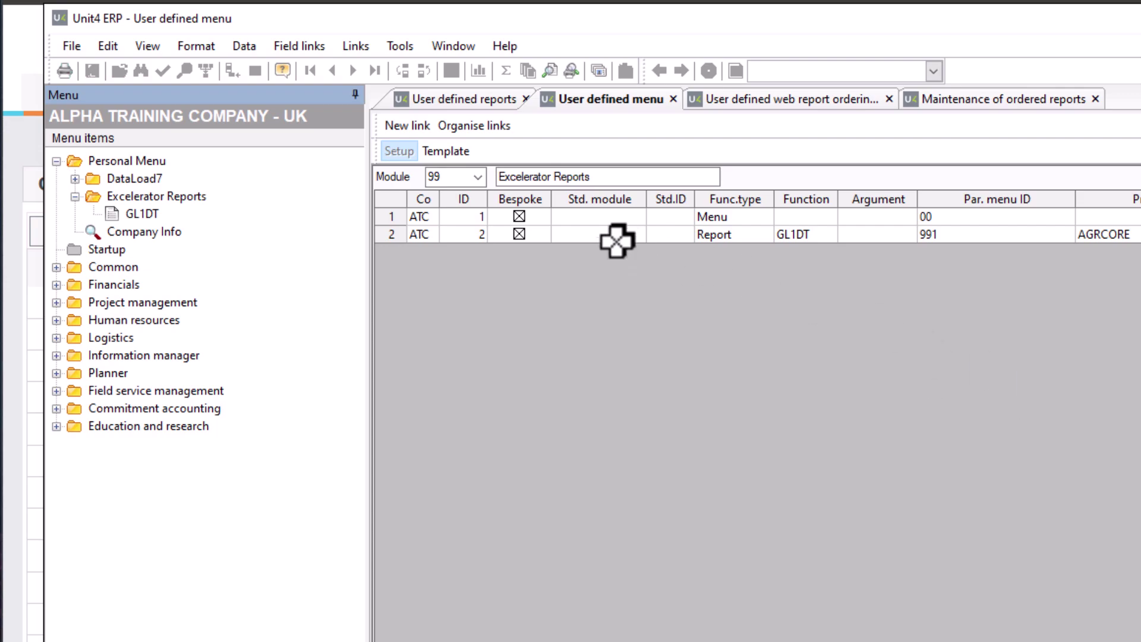
Inspect the function type and parent menu ID in the first menu row, and the available module codes.
{"action": "left_click", "coordinate": [720, 217]}
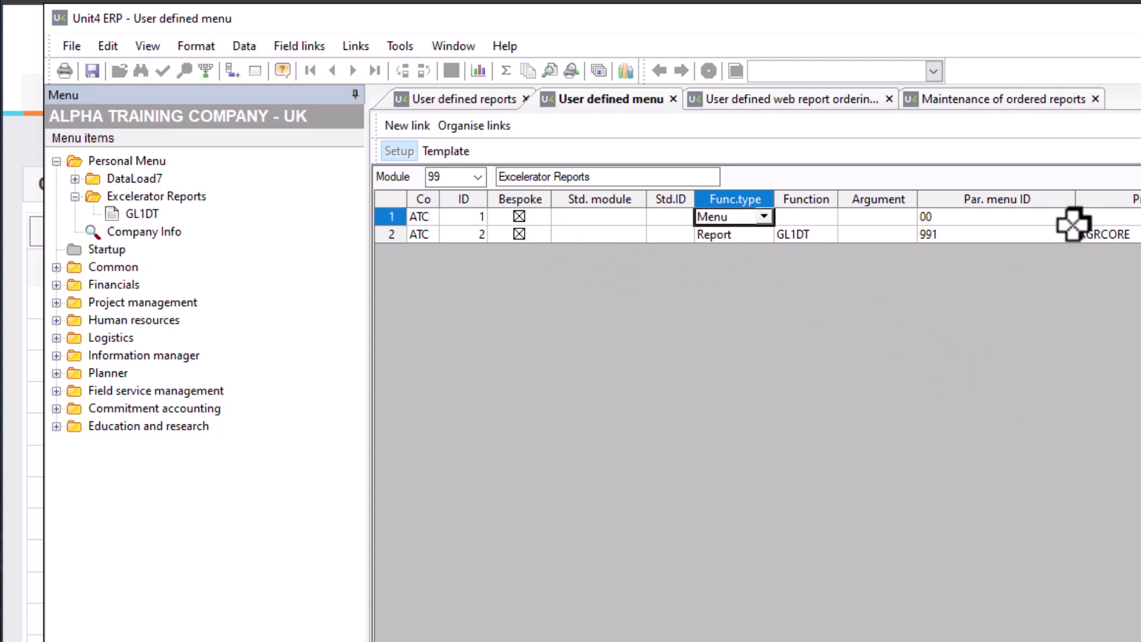
{"action": "left_click", "coordinate": [927, 217]}
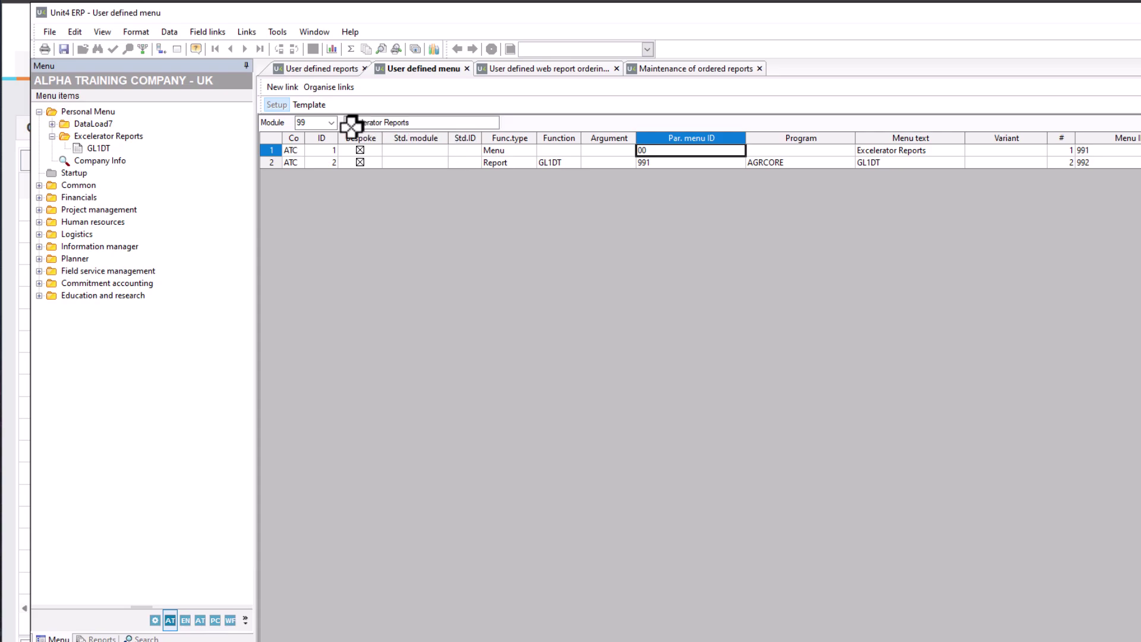
{"action": "left_click", "coordinate": [332, 123]}
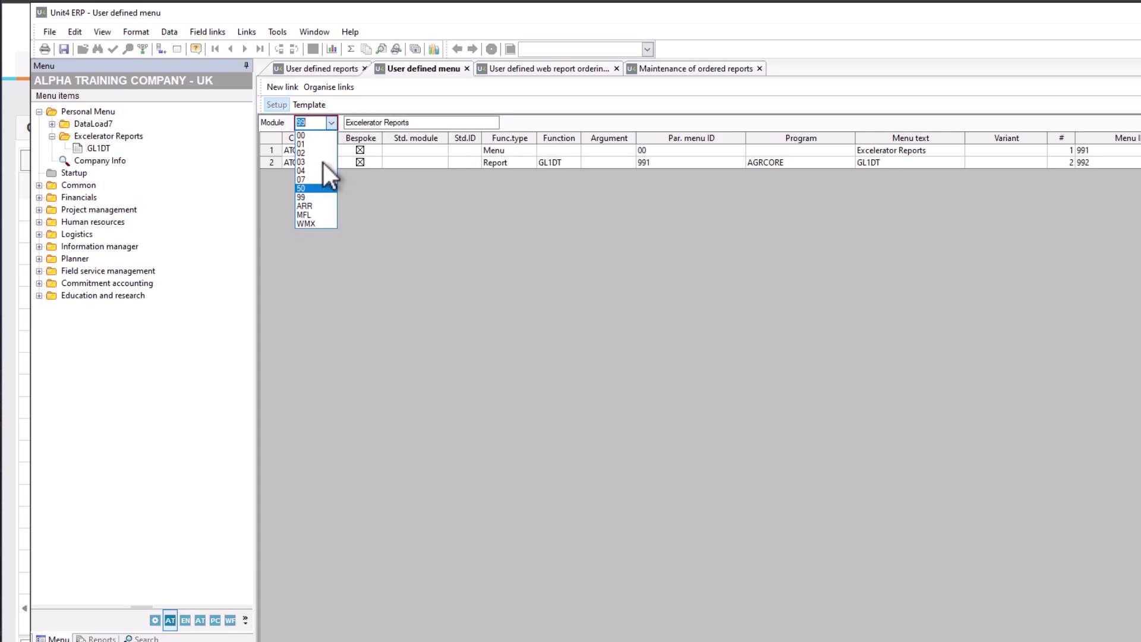
{"action": "left_click", "coordinate": [511, 122]}
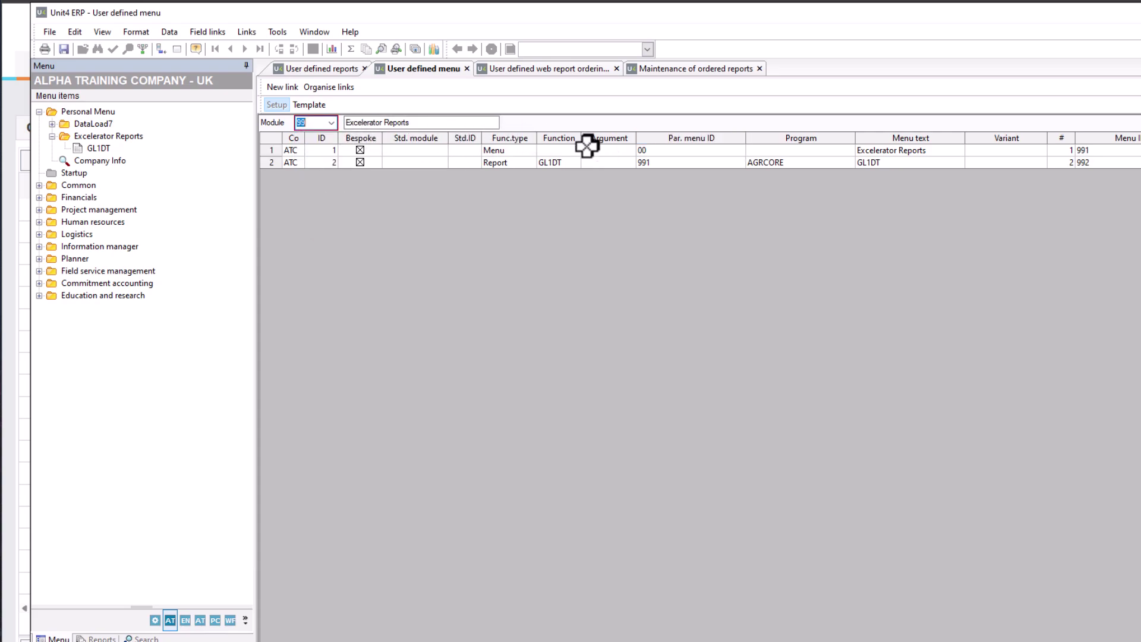
Examine the Excelerator Reports row's parent menu ID, menu text, function type and menu ID, and its folder in Personal Menu.
{"action": "left_click", "coordinate": [647, 151]}
{"action": "type", "text": "00"}
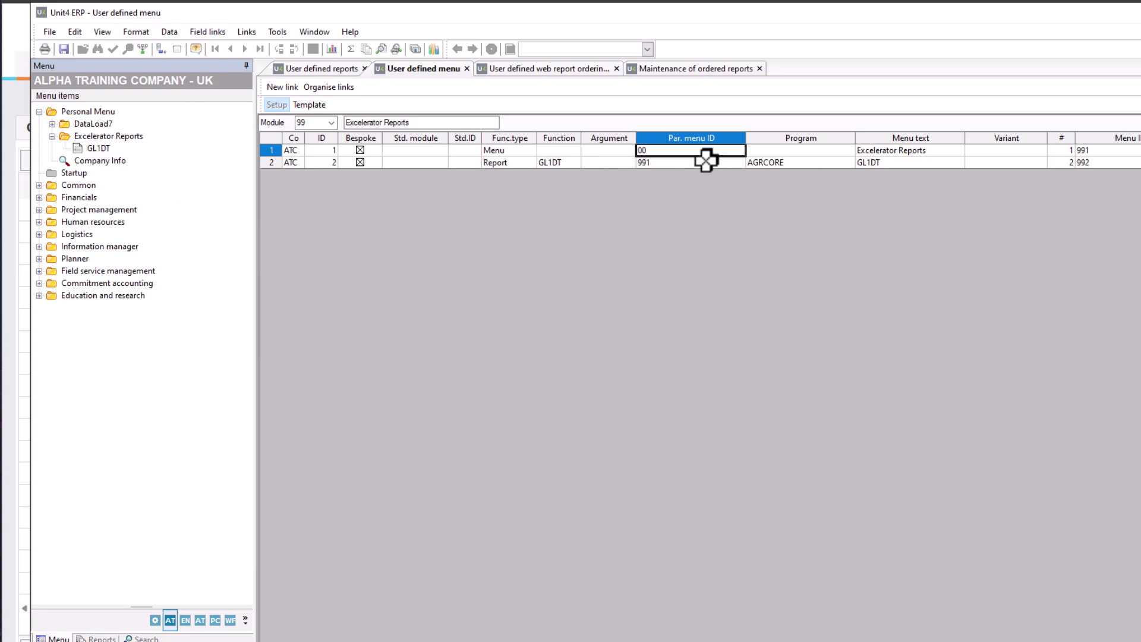
{"action": "left_click", "coordinate": [910, 149]}
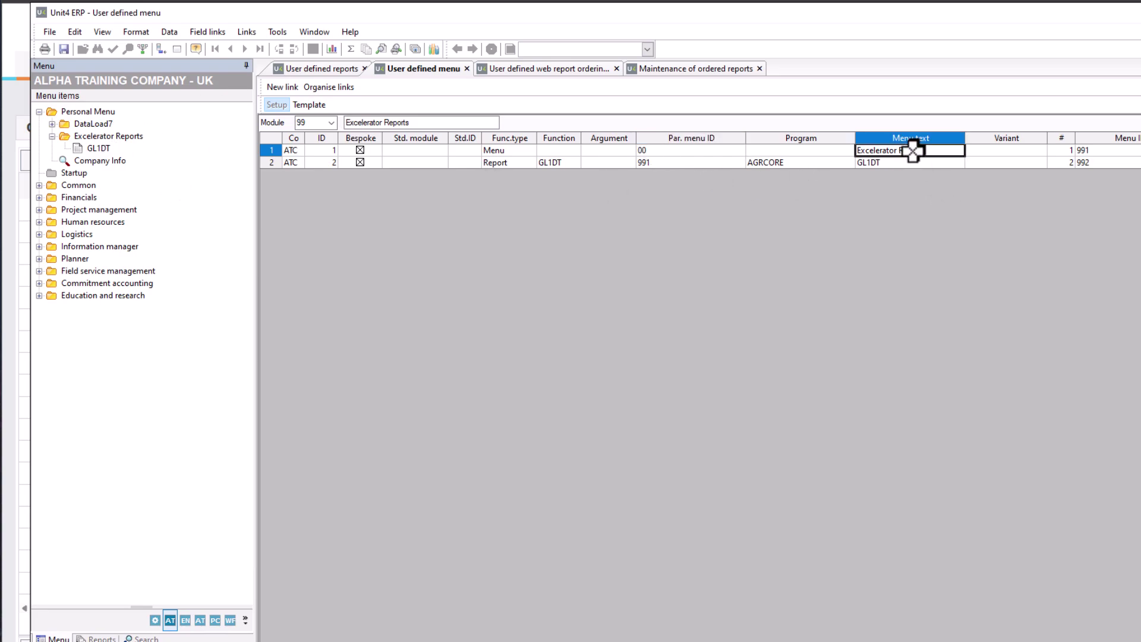
{"action": "left_click", "coordinate": [509, 152]}
{"action": "left_click", "coordinate": [891, 149]}
{"action": "left_click", "coordinate": [1091, 148]}
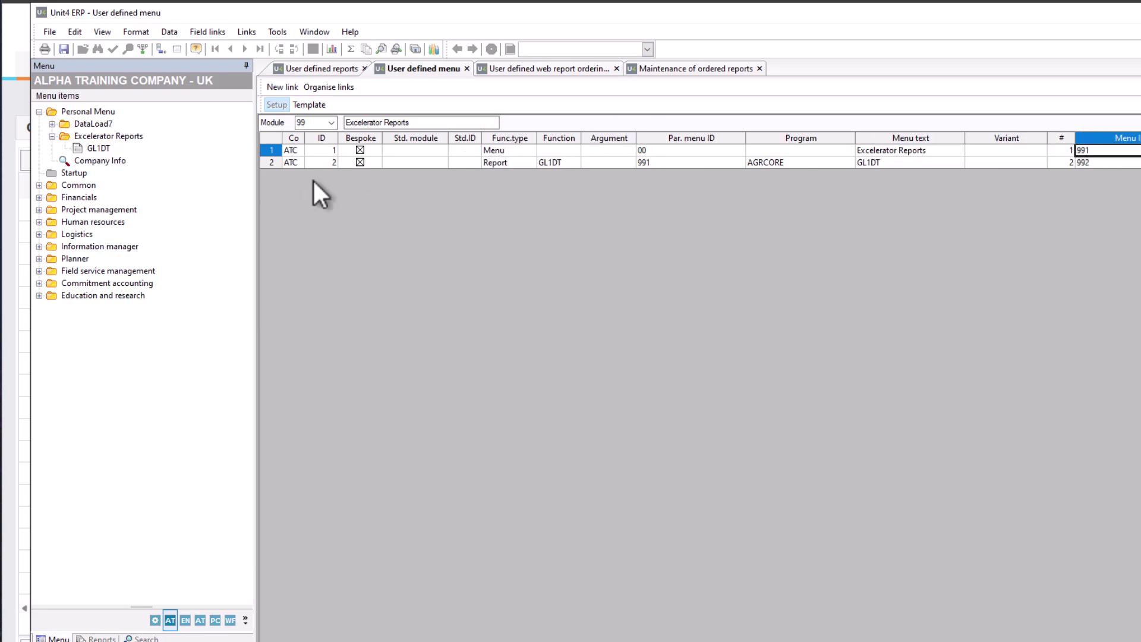
{"action": "left_click", "coordinate": [95, 136]}
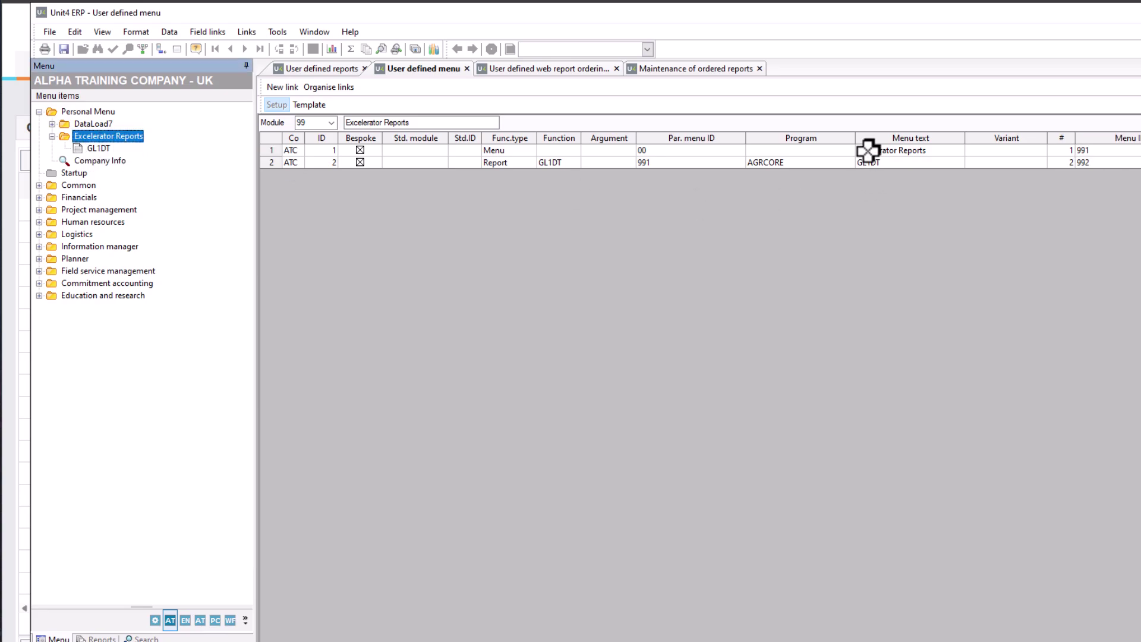
Check the report row's function type and function against the report name in User defined reports.
{"action": "left_click", "coordinate": [503, 163]}
{"action": "left_click", "coordinate": [559, 163]}
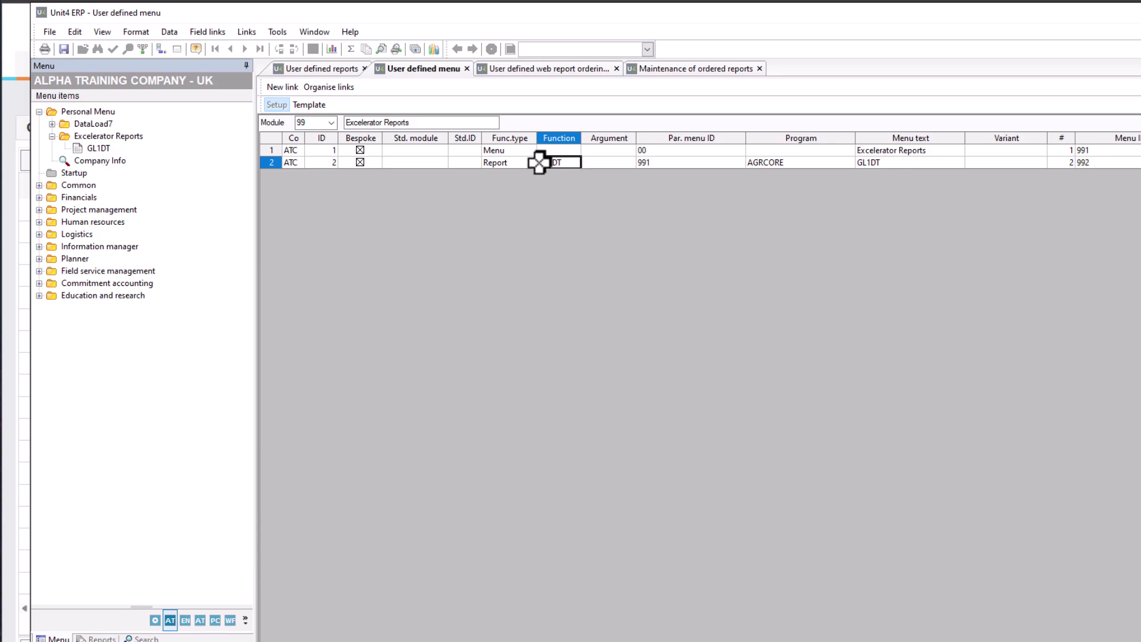
{"action": "left_click", "coordinate": [297, 68]}
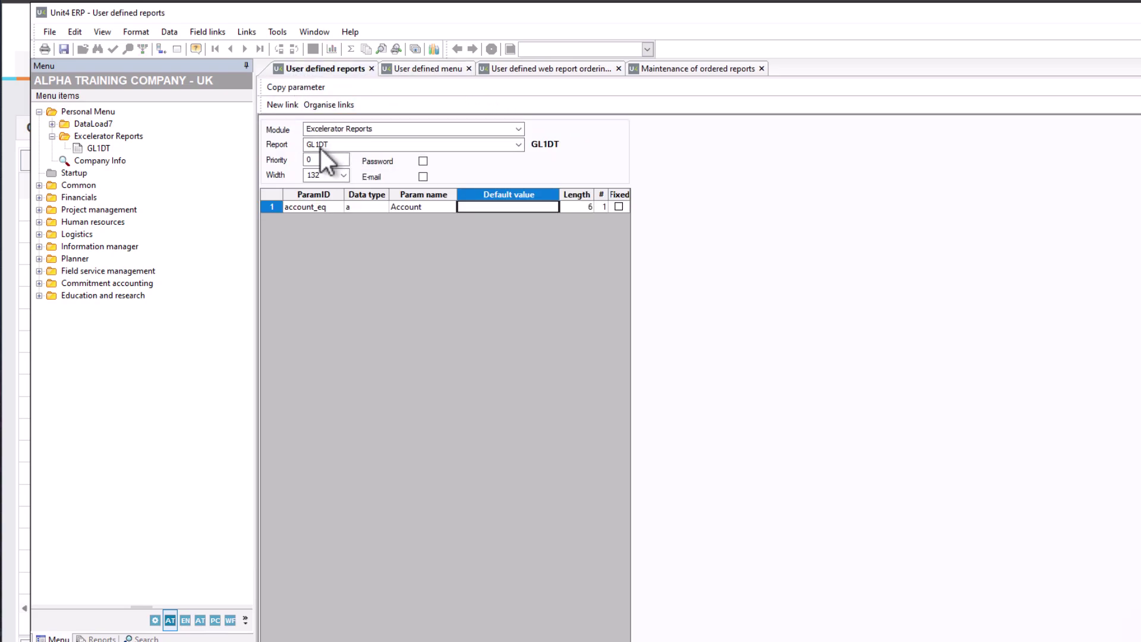
{"action": "left_click", "coordinate": [428, 69]}
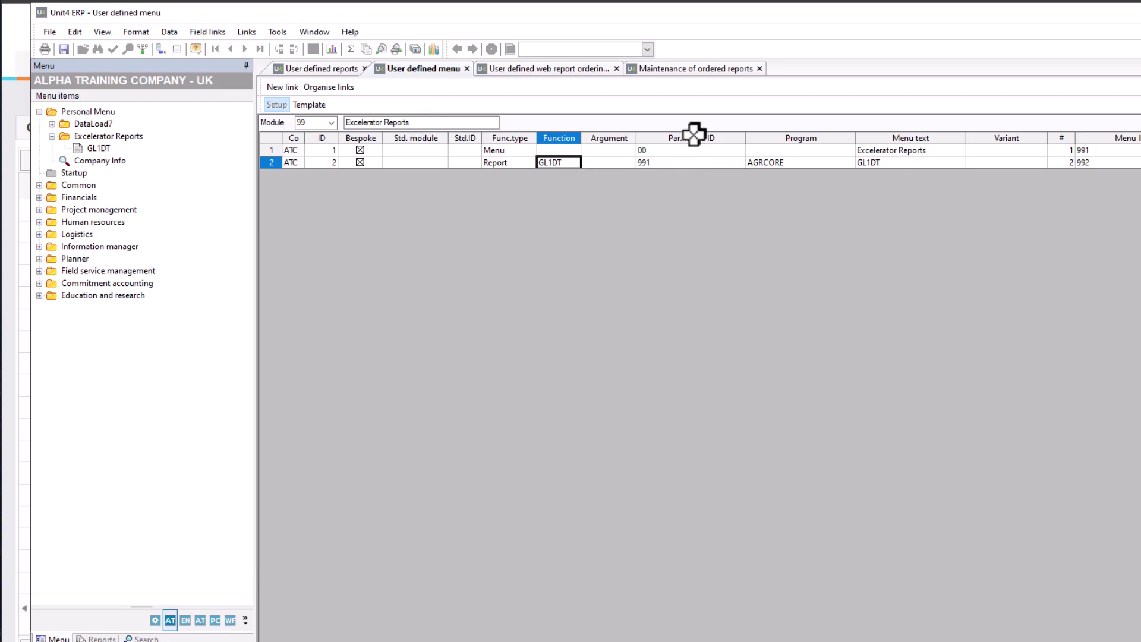
Examine the GL1DT report row's parent menu ID, menu text and menu ID in User defined menu.
{"action": "left_click", "coordinate": [657, 166]}
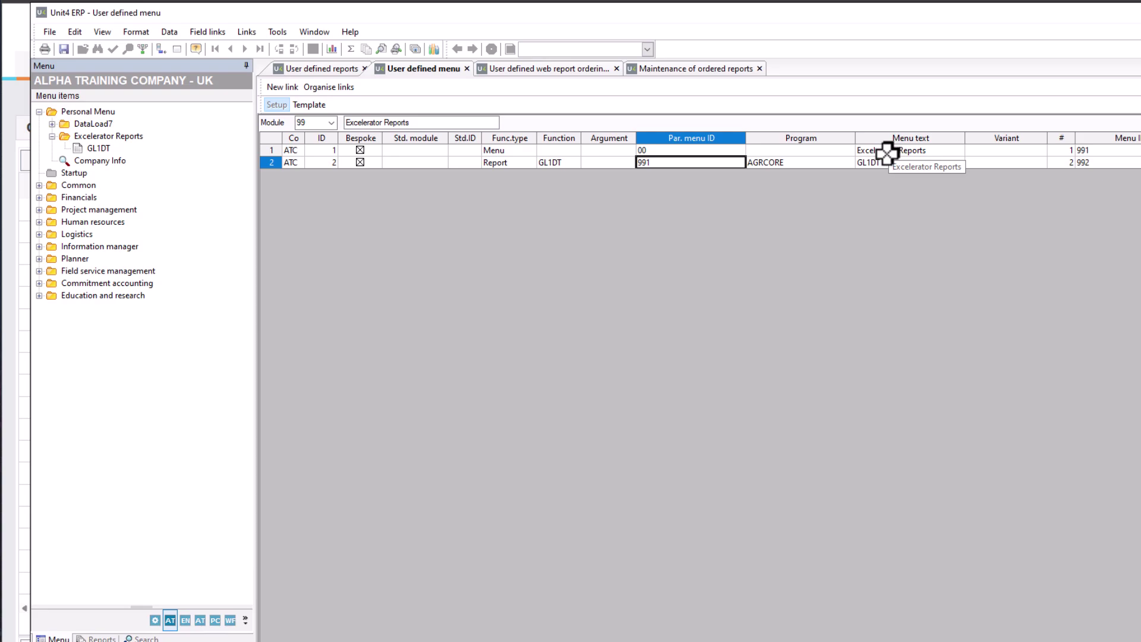
{"action": "left_click", "coordinate": [854, 162]}
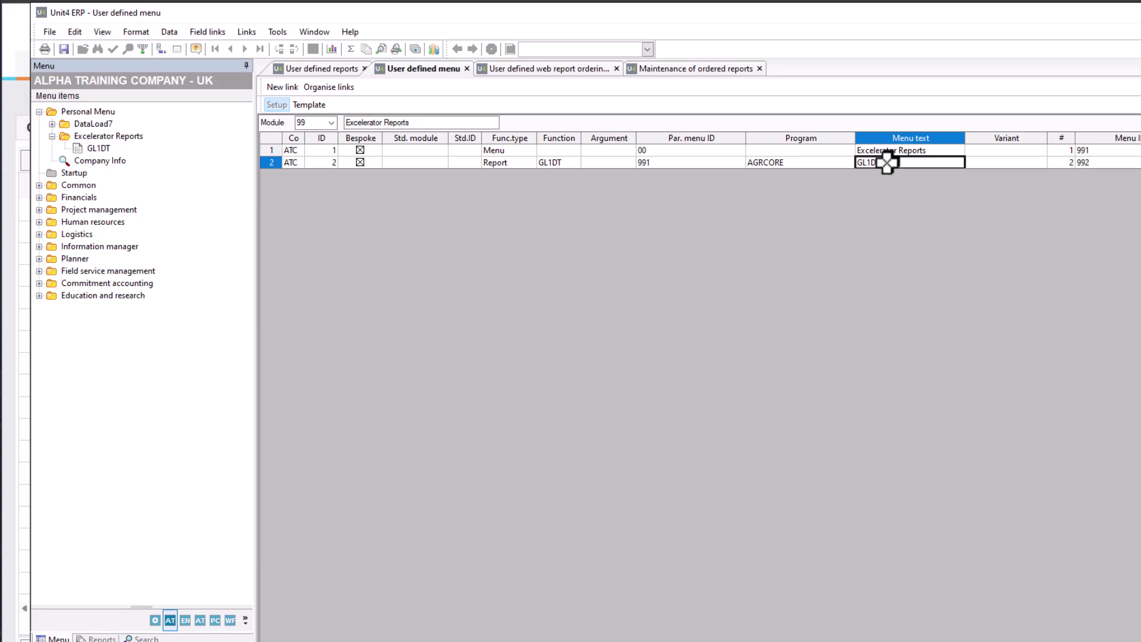
{"action": "left_click", "coordinate": [1098, 162]}
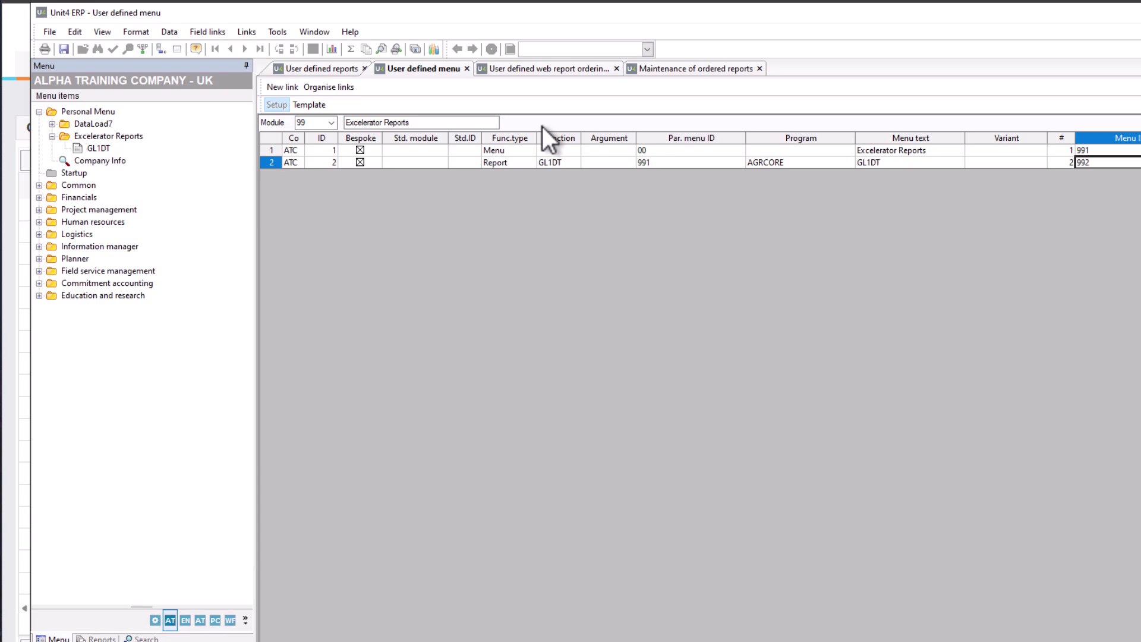
{"action": "left_click_drag", "start_coordinate": [542, 126], "coordinate": [563, 186]}
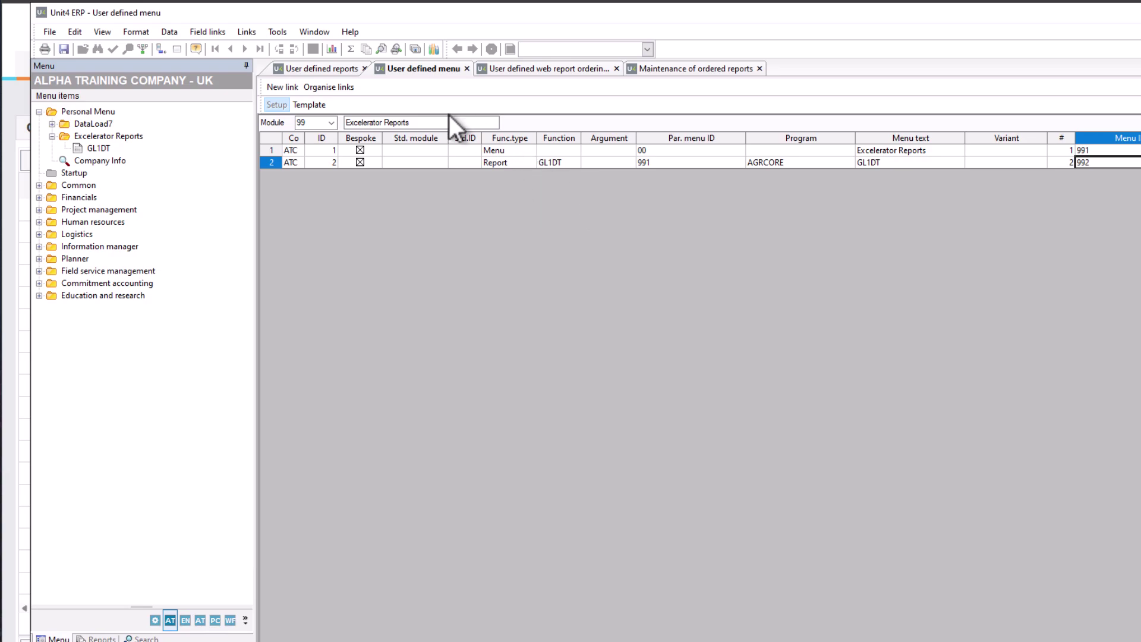
Return to User defined reports, collapse and re-expand Personal Menu, and open the Settings menu.
{"action": "left_click", "coordinate": [316, 69]}
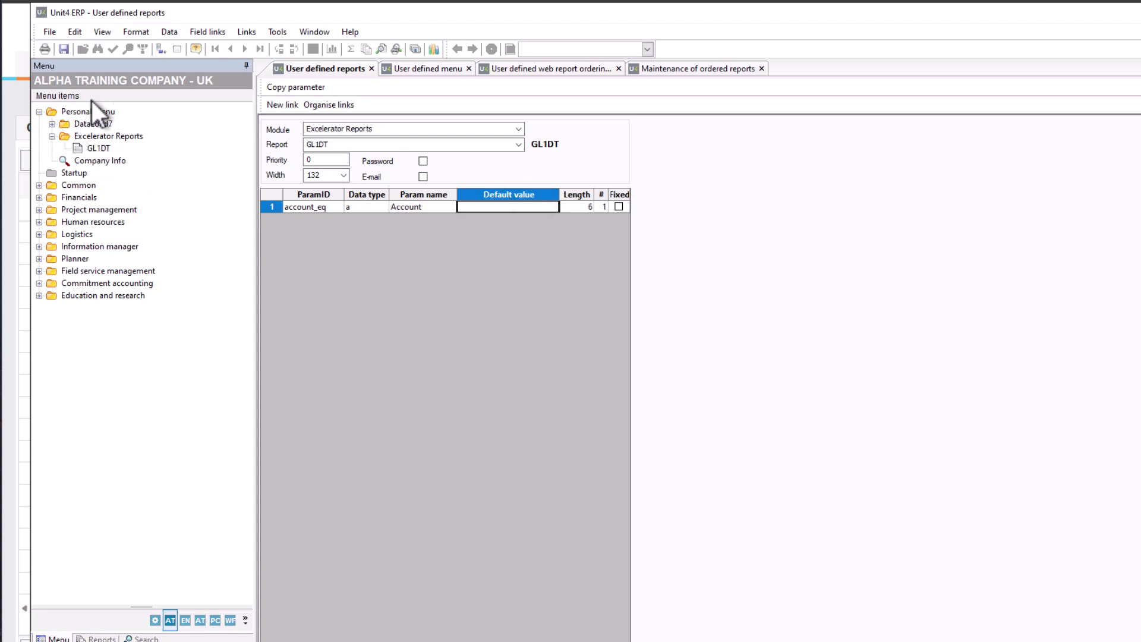
{"action": "left_click_drag", "start_coordinate": [99, 120], "coordinate": [101, 126]}
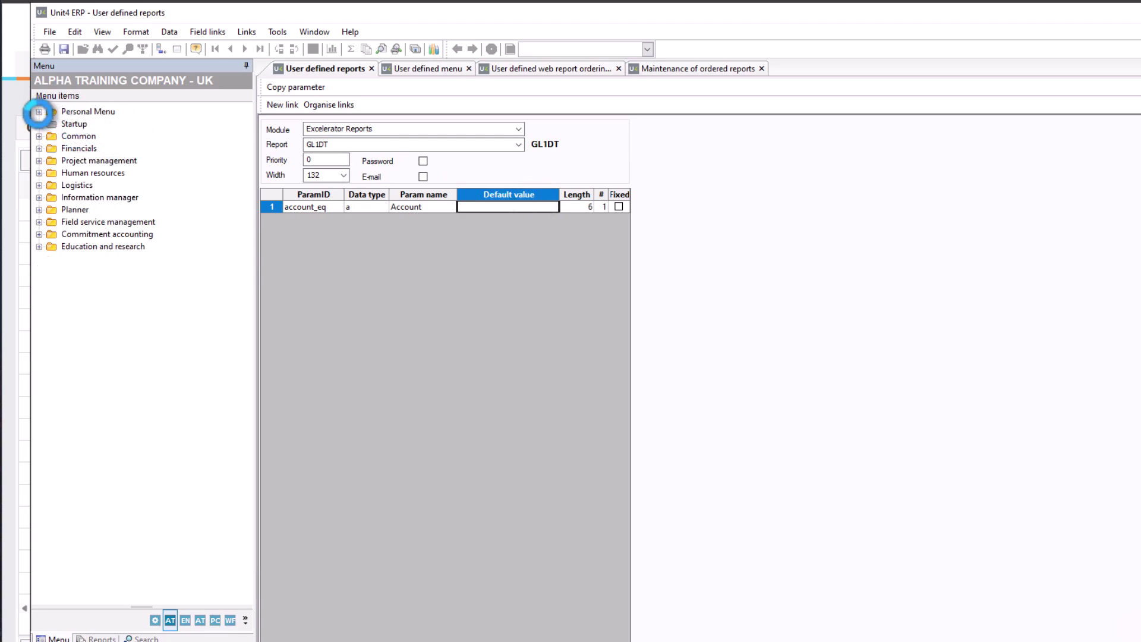
{"action": "left_click_drag", "start_coordinate": [95, 138], "coordinate": [105, 113]}
{"action": "left_click", "coordinate": [39, 111]}
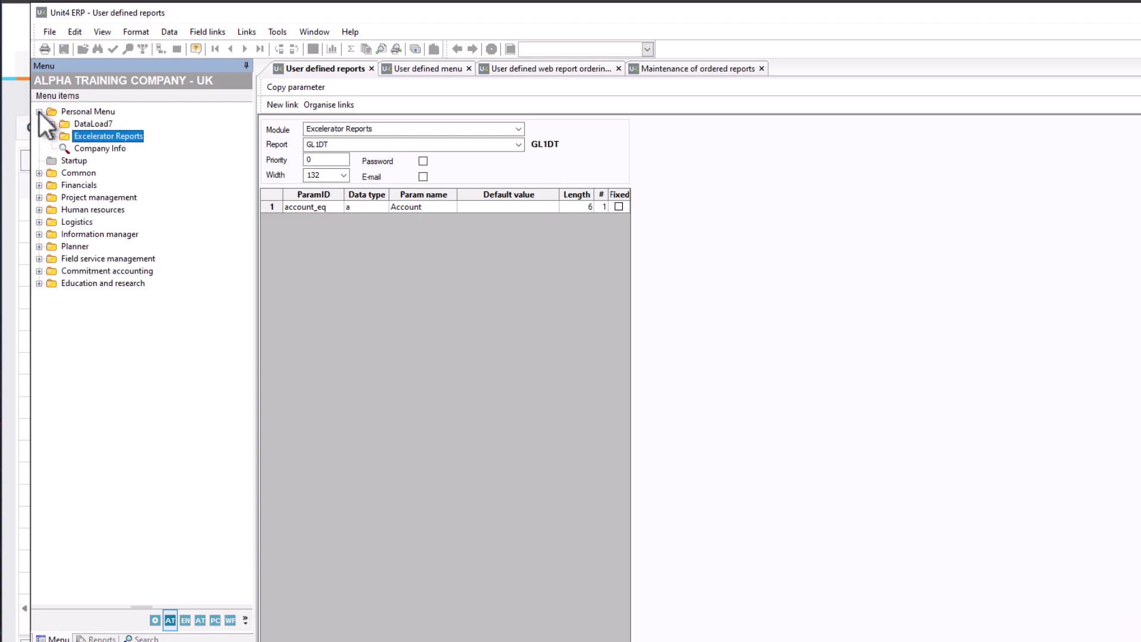
{"action": "left_click", "coordinate": [39, 111]}
{"action": "left_click", "coordinate": [39, 112]}
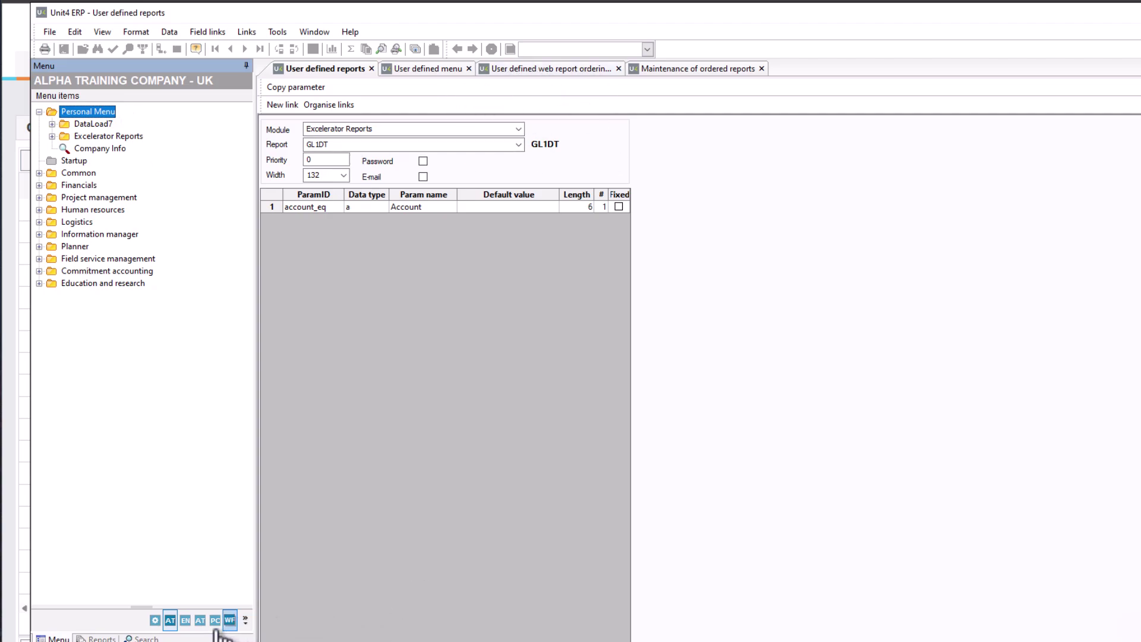
{"action": "left_click", "coordinate": [155, 620]}
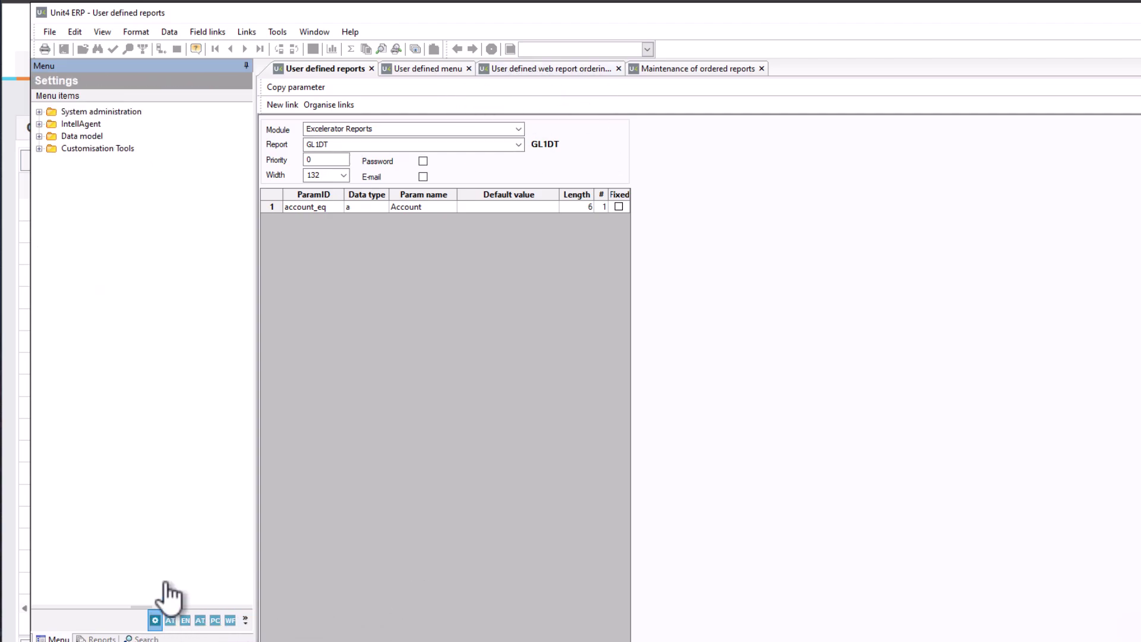
Expand the system administration menus in Settings and compare User defined menu with the Excelerator Reports row's parent menu ID in User defined web report ordering menu.
{"action": "left_click", "coordinate": [39, 112]}
{"action": "left_click", "coordinate": [52, 149]}
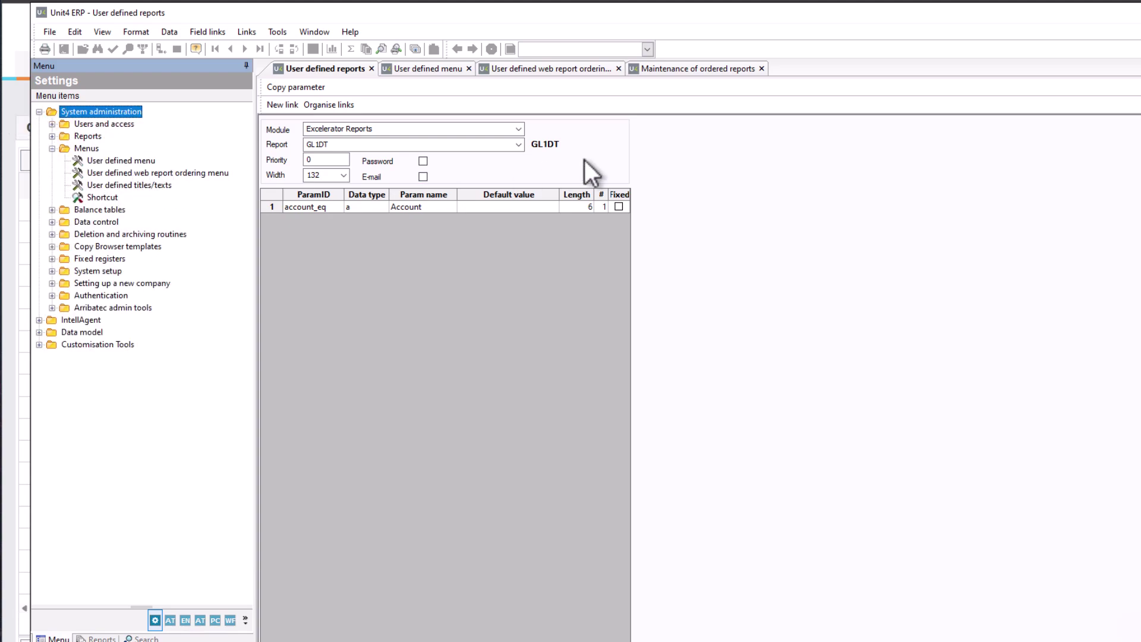
{"action": "left_click", "coordinate": [564, 71]}
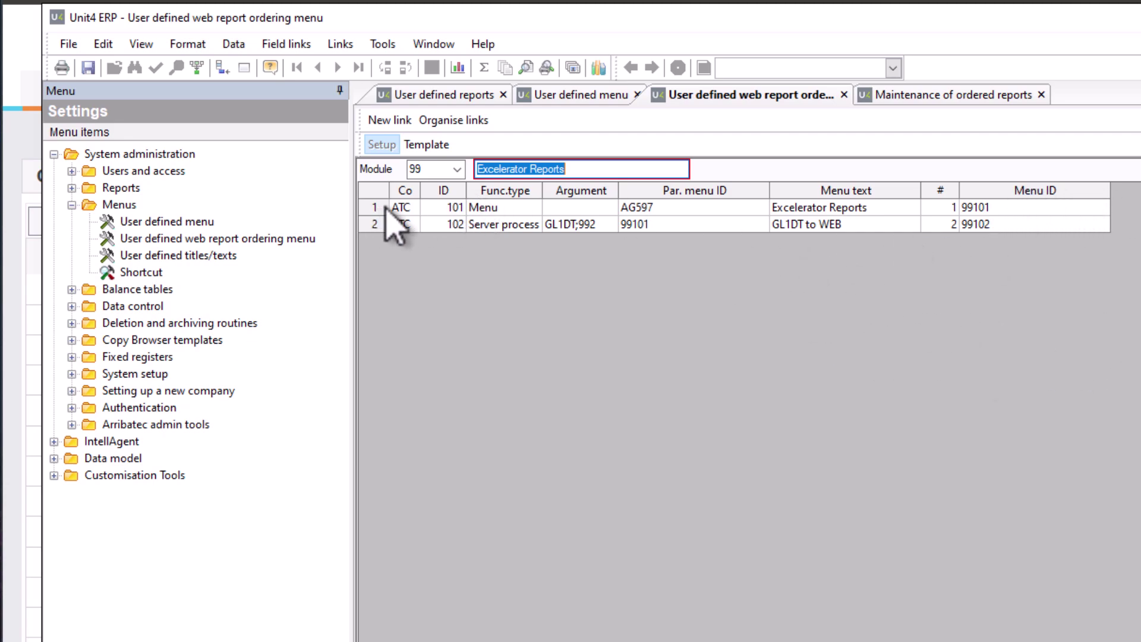
{"action": "left_click", "coordinate": [561, 95]}
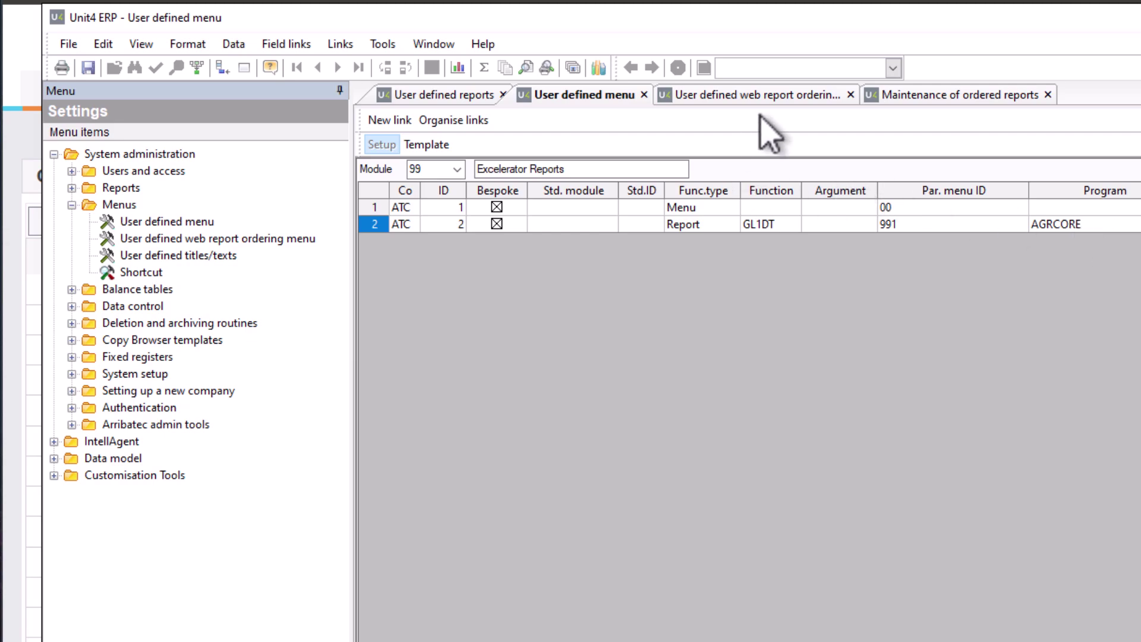
{"action": "left_click", "coordinate": [765, 96]}
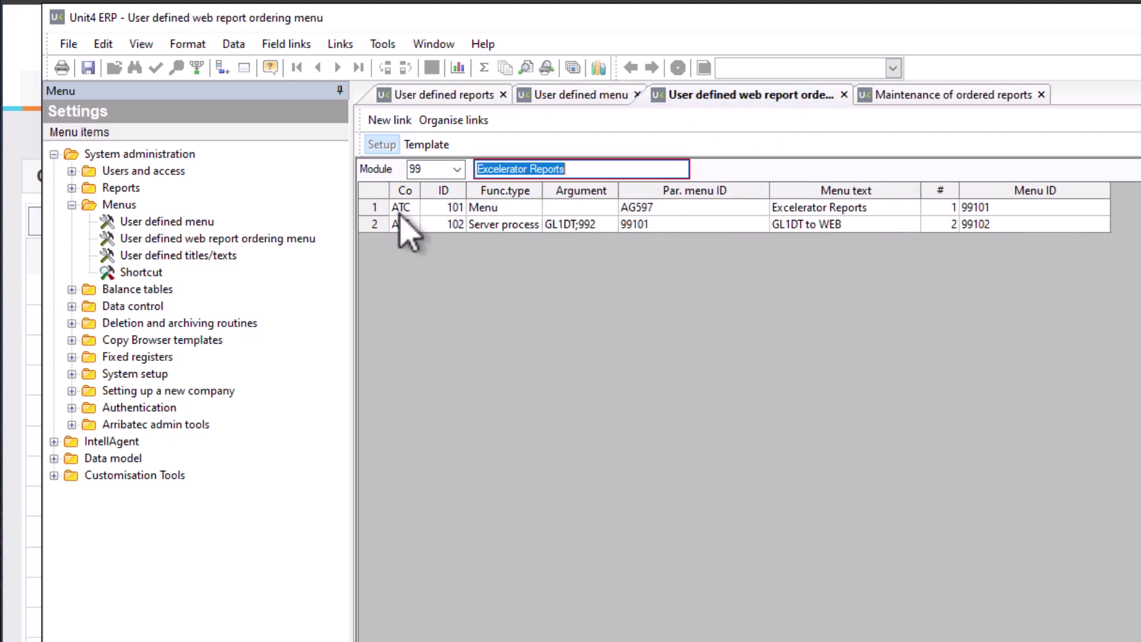
{"action": "left_click", "coordinate": [644, 208]}
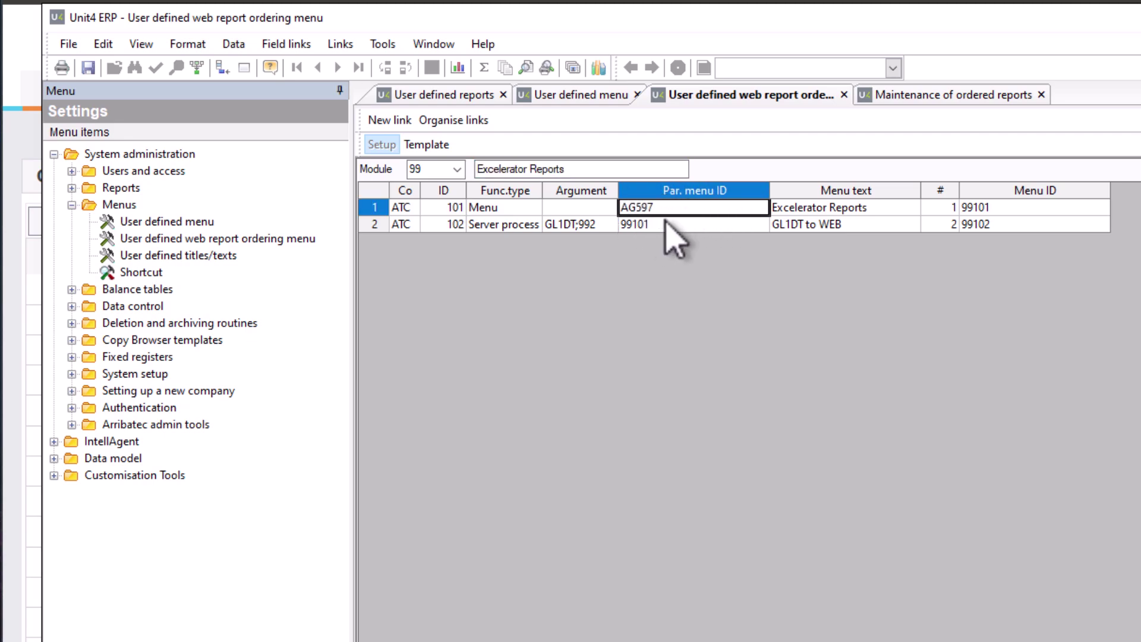
Switch to Unit4 ERP web and locate the Excelerator Reports section under Common in the Homescreen menu.
{"action": "left_click", "coordinate": [19, 48]}
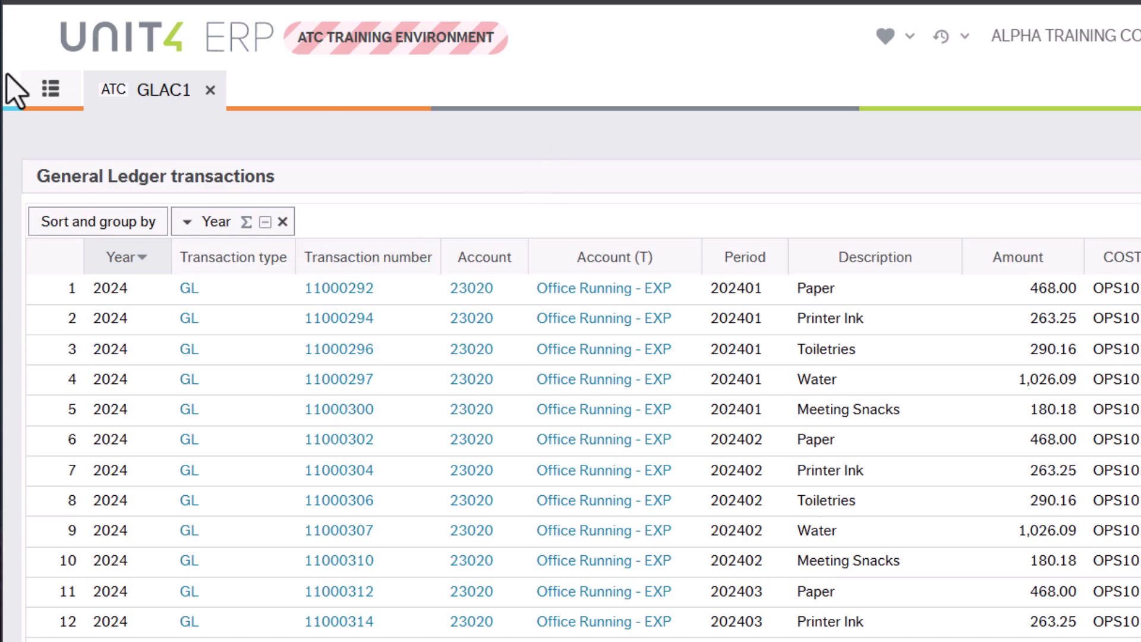
{"action": "left_click", "coordinate": [49, 90]}
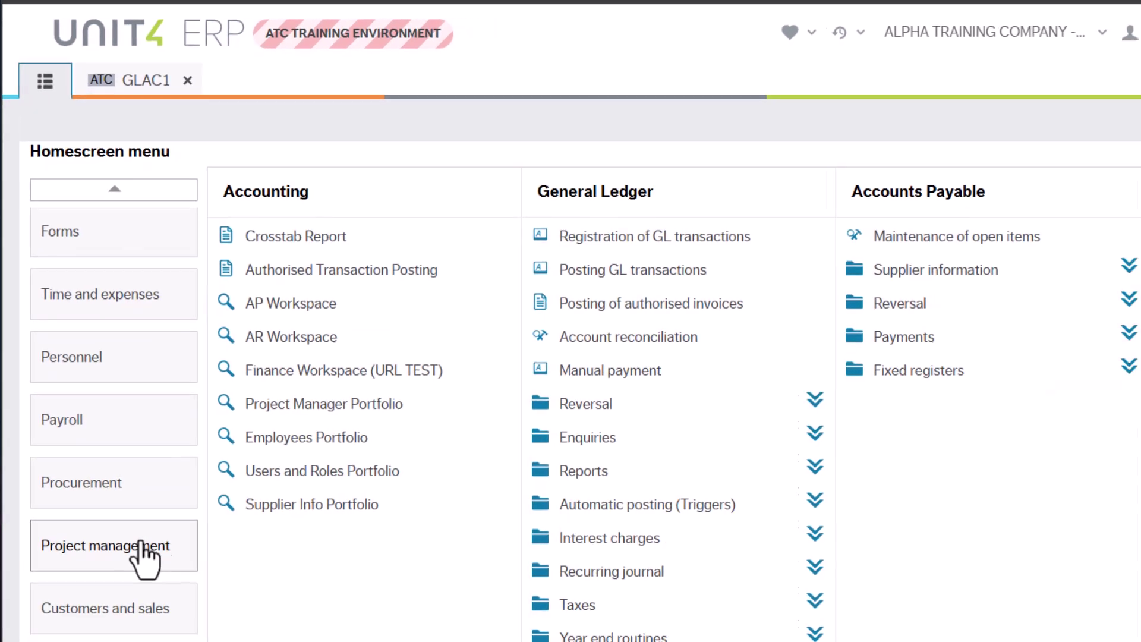
{"action": "scroll", "coordinate": [83, 475], "scroll_direction": "down", "scroll_amount": 2}
{"action": "left_click", "coordinate": [35, 512]}
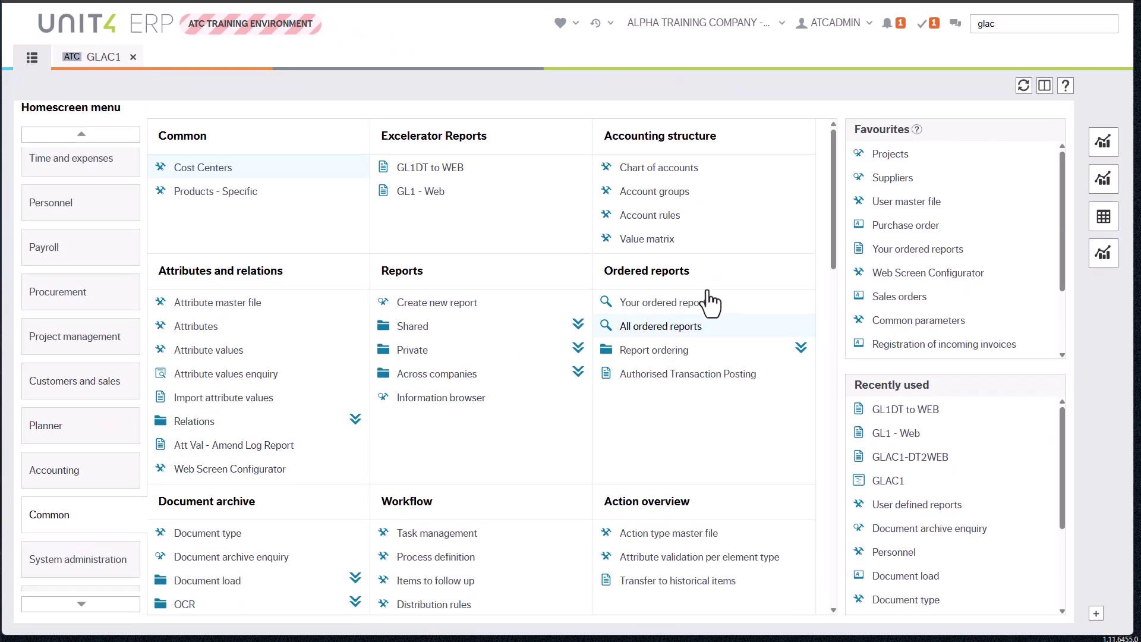
{"action": "left_click_drag", "start_coordinate": [499, 141], "coordinate": [381, 148]}
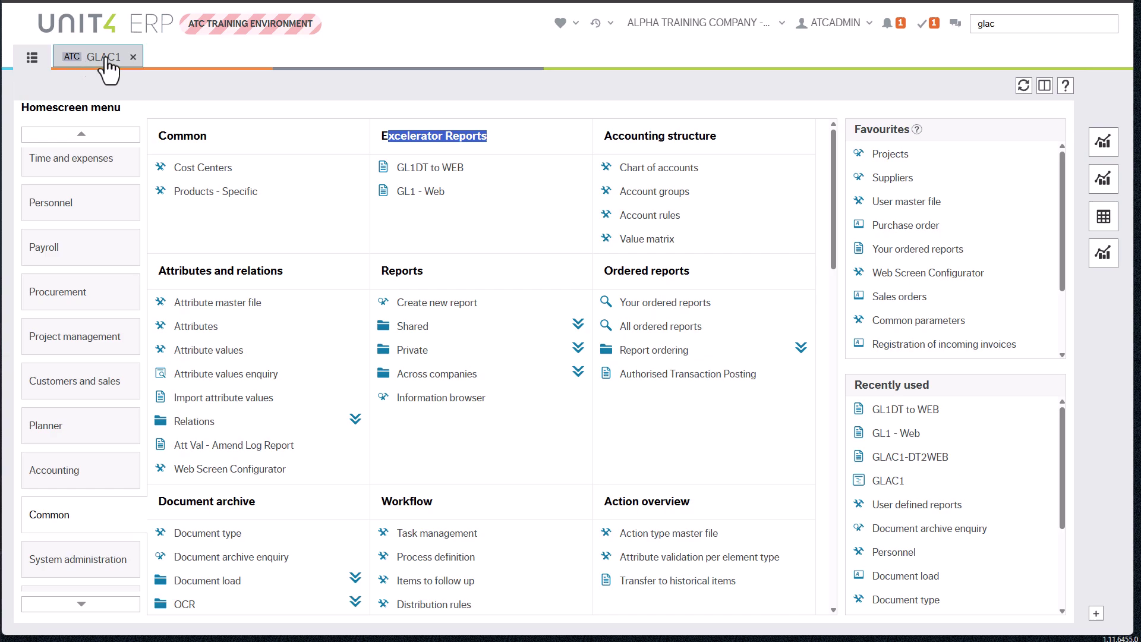
{"action": "left_click", "coordinate": [92, 62]}
{"action": "left_click", "coordinate": [32, 56]}
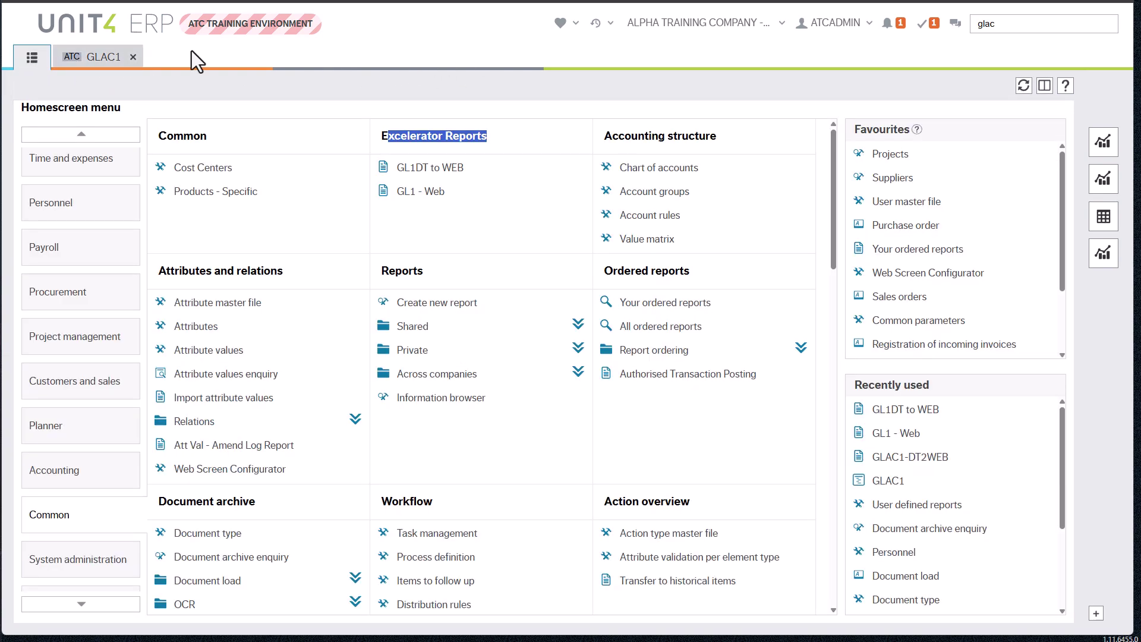
Switch to the MENU ID LOOKUP.xlsx workbook in Excel and review the combined search results for the title "common".
{"action": "key", "text": "alt+Tab"}
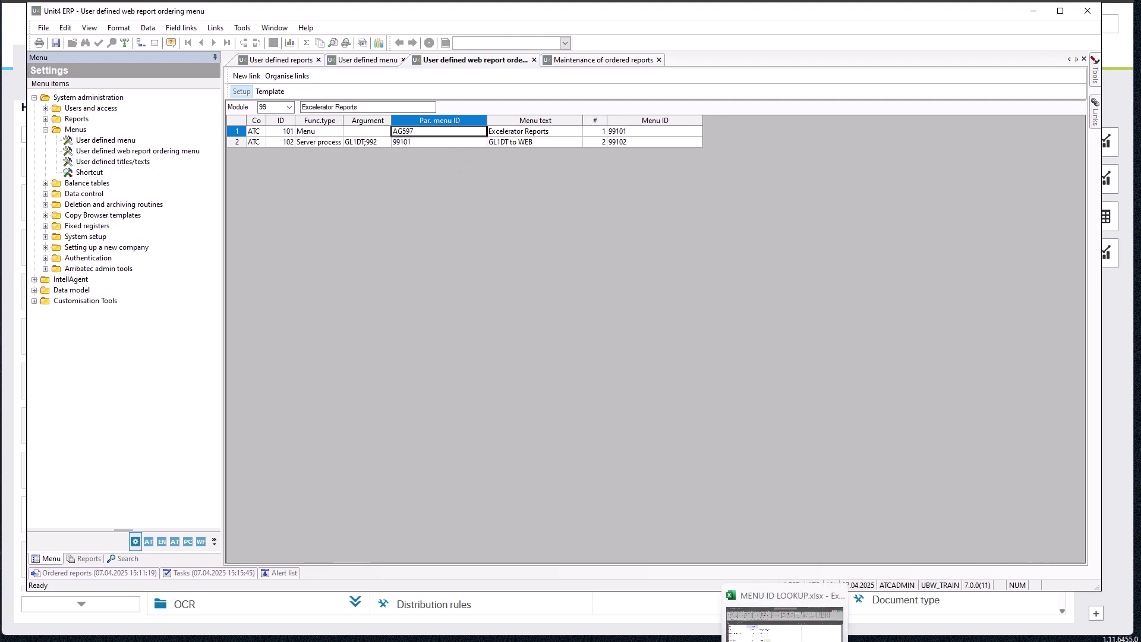
{"action": "left_click", "coordinate": [773, 601]}
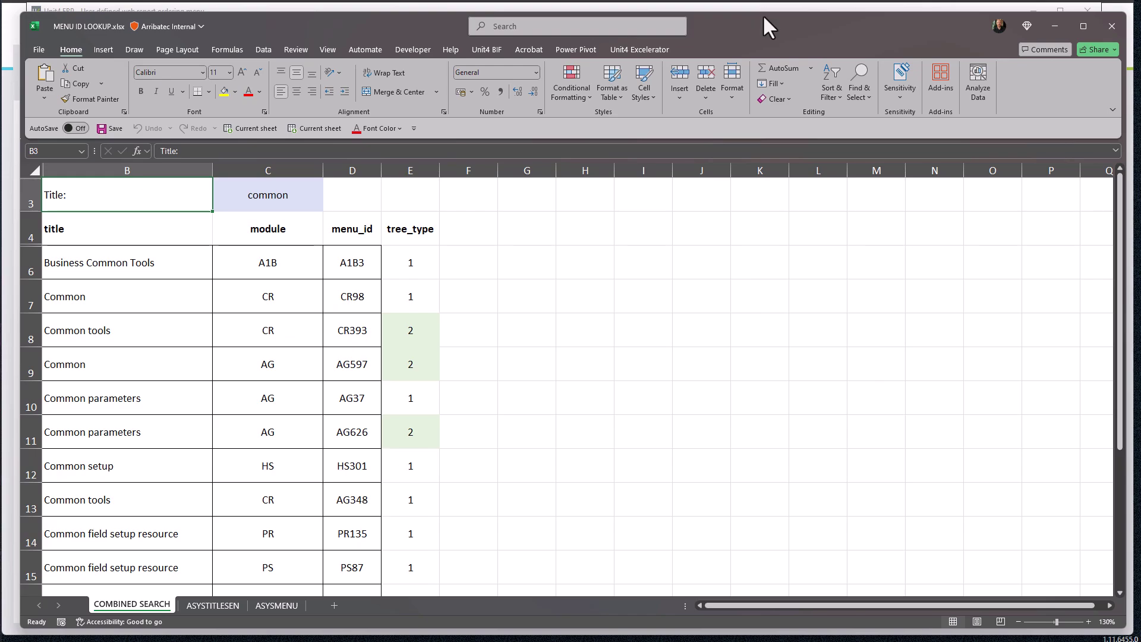
{"action": "left_click_drag", "start_coordinate": [758, 13], "coordinate": [737, 52]}
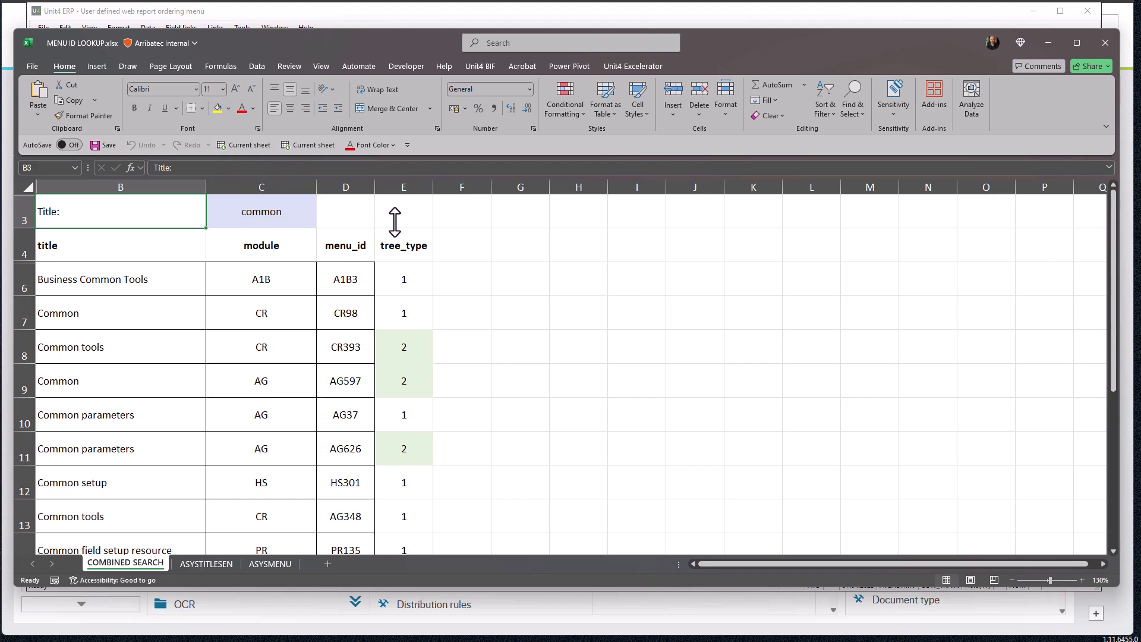
{"action": "left_click", "coordinate": [268, 207]}
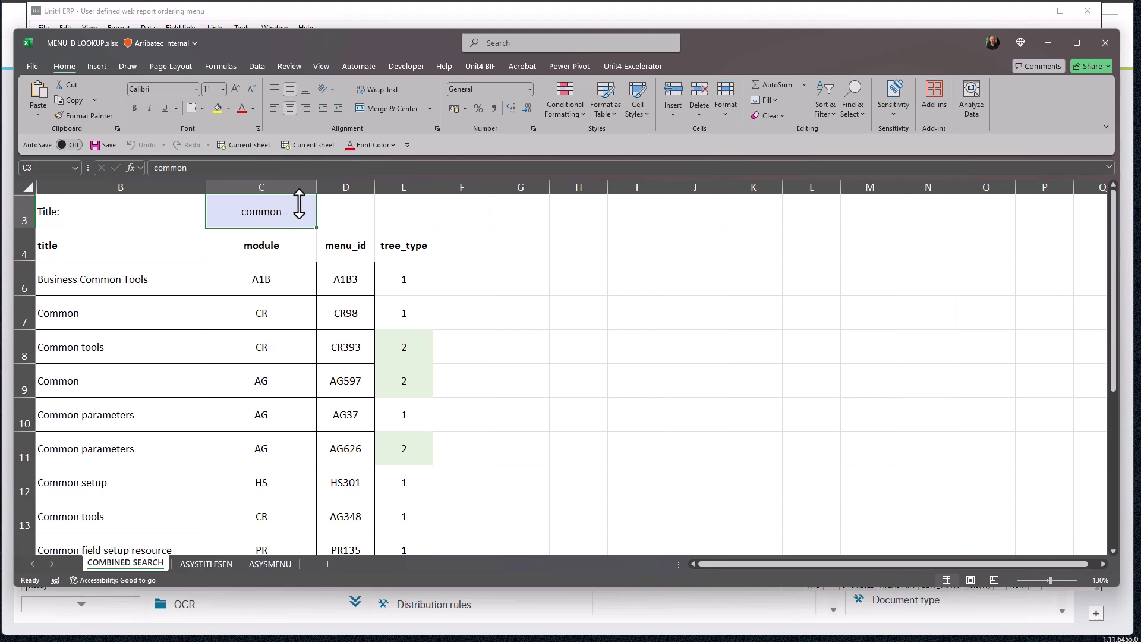
{"action": "scroll", "coordinate": [143, 298], "scroll_direction": "down", "scroll_amount": 7}
{"action": "scroll", "coordinate": [143, 309], "scroll_direction": "up", "scroll_amount": 7}
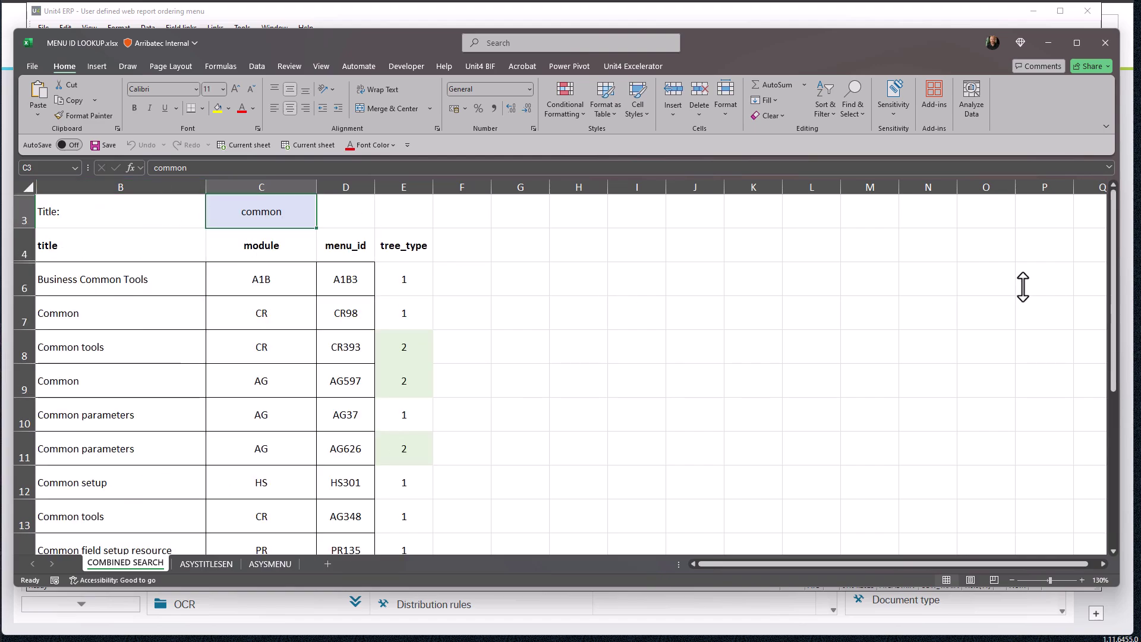
{"action": "left_click_drag", "start_coordinate": [1117, 255], "coordinate": [1121, 270]}
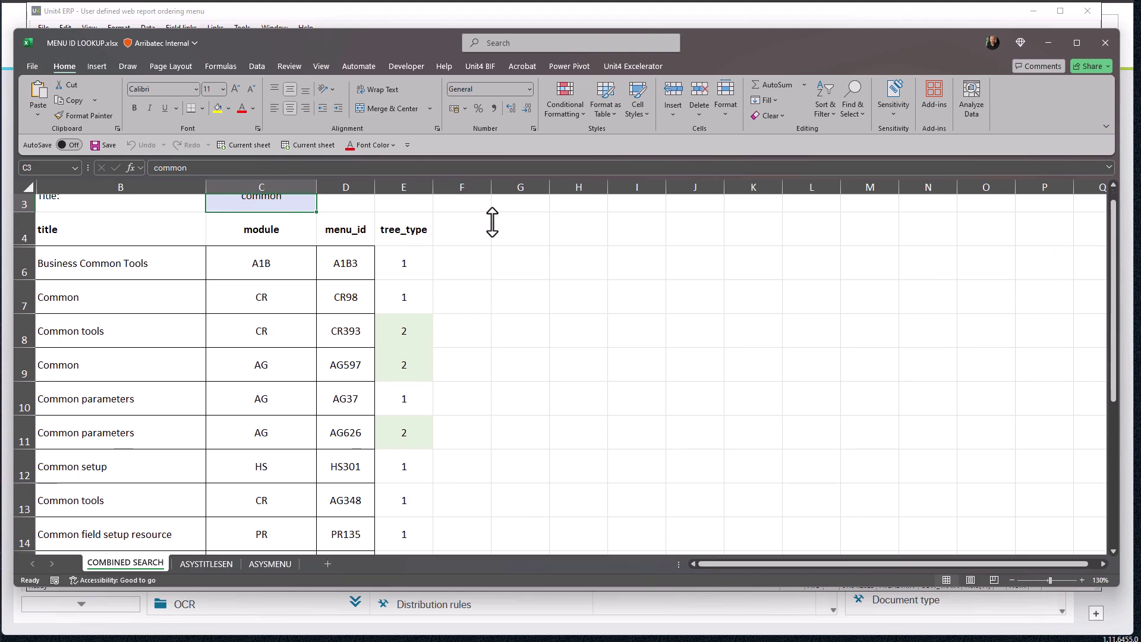
Examine the tree_type column and the menu ID of the web-type Common row in the combined search results.
{"action": "left_click", "coordinate": [403, 187]}
{"action": "left_click", "coordinate": [408, 273]}
{"action": "left_click", "coordinate": [409, 350]}
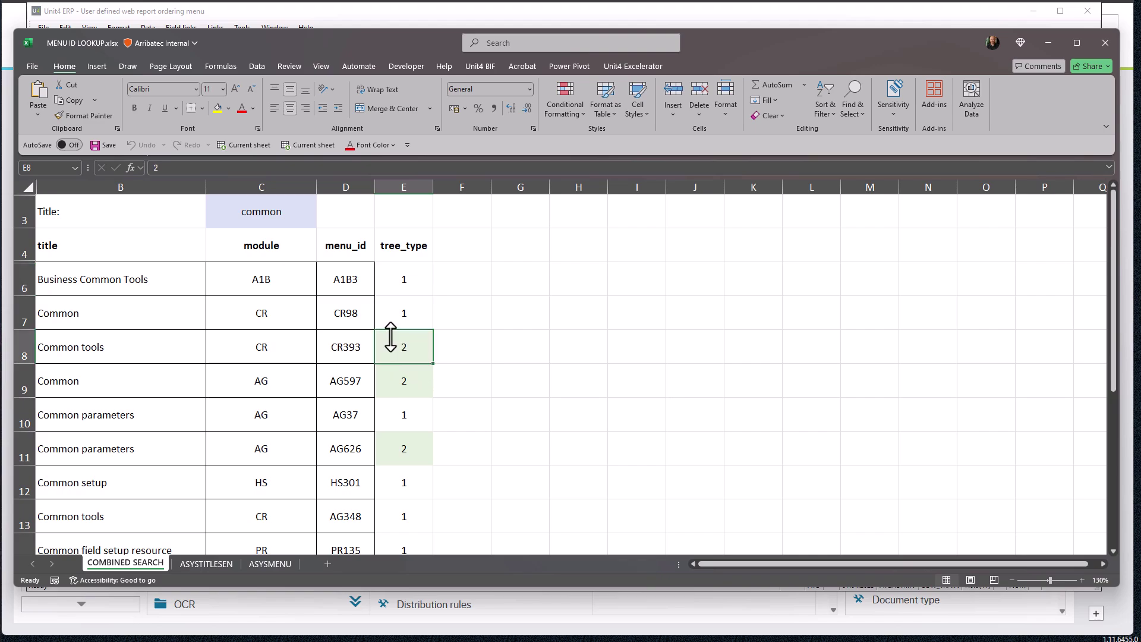
{"action": "left_click", "coordinate": [49, 382]}
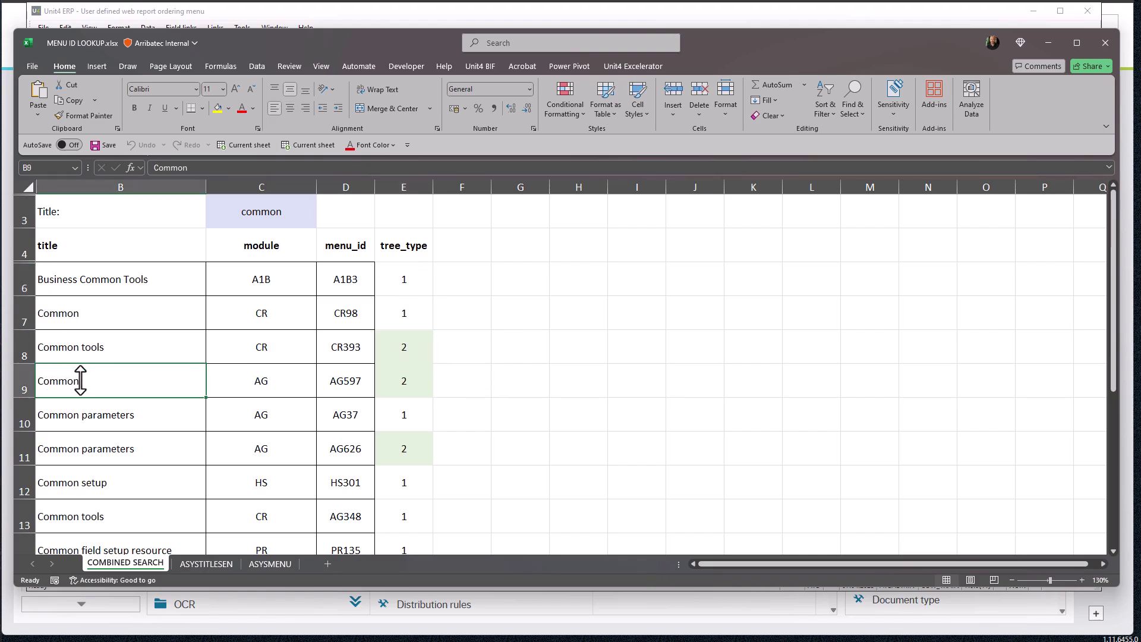
{"action": "scroll", "coordinate": [109, 437], "scroll_direction": "down", "scroll_amount": 4}
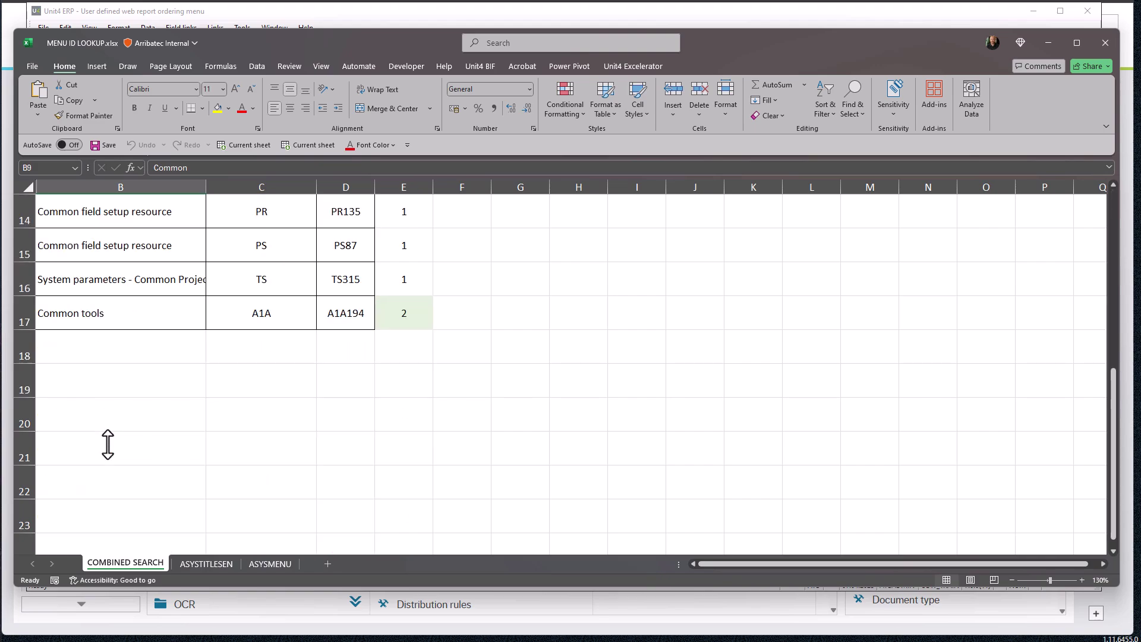
{"action": "scroll", "coordinate": [107, 445], "scroll_direction": "up", "scroll_amount": 4}
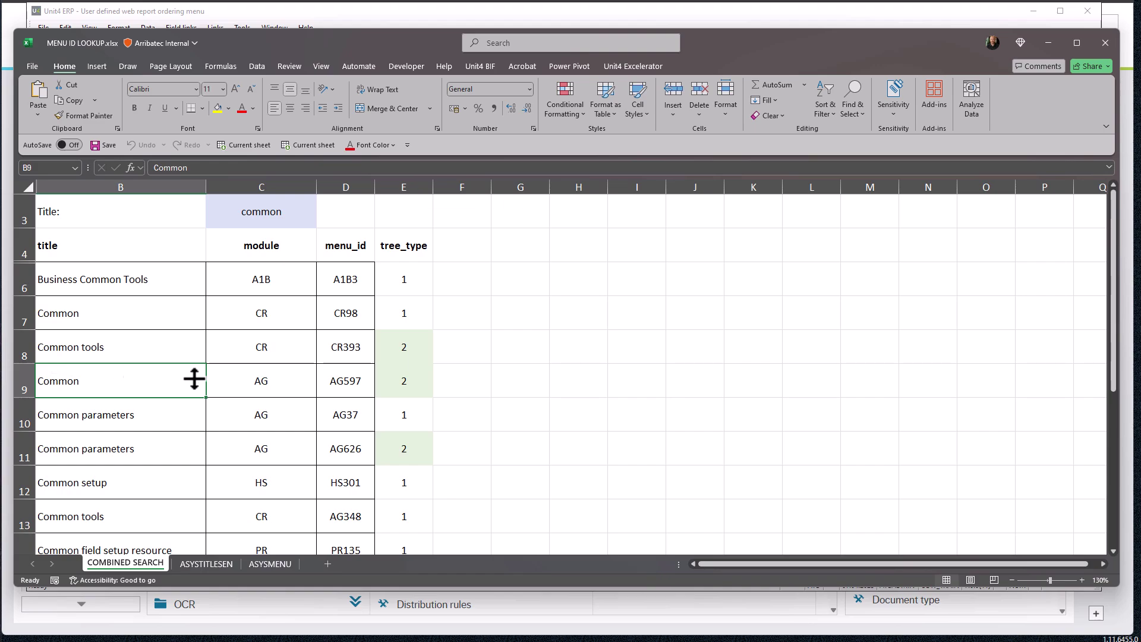
{"action": "left_click", "coordinate": [409, 387]}
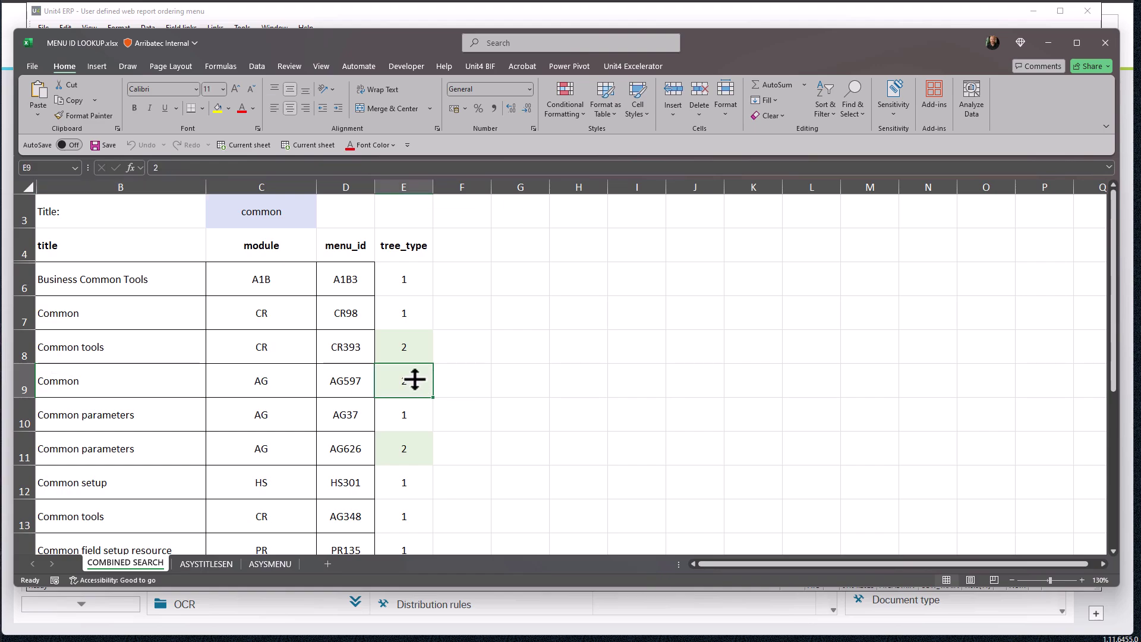
{"action": "left_click", "coordinate": [353, 381]}
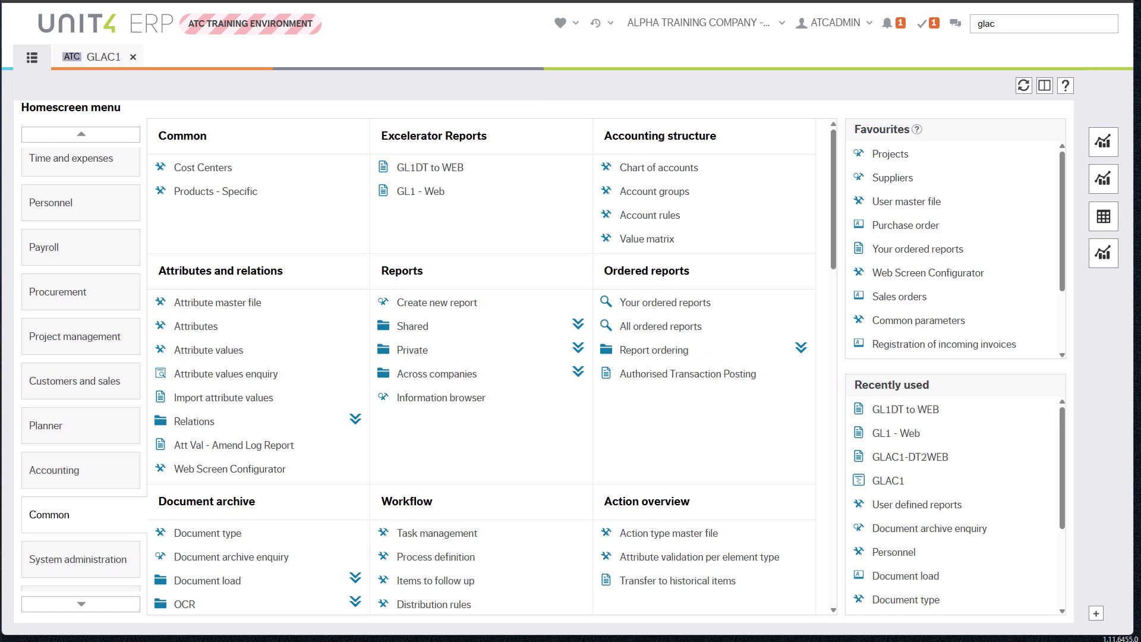
Set the combined search title in MENU ID LOOKUP.xlsx to "Accounting" and refresh the current sheet.
{"action": "key", "text": "alt+Tab"}
{"action": "key", "text": "alt+Tab"}
{"action": "key", "text": "alt+Tab"}
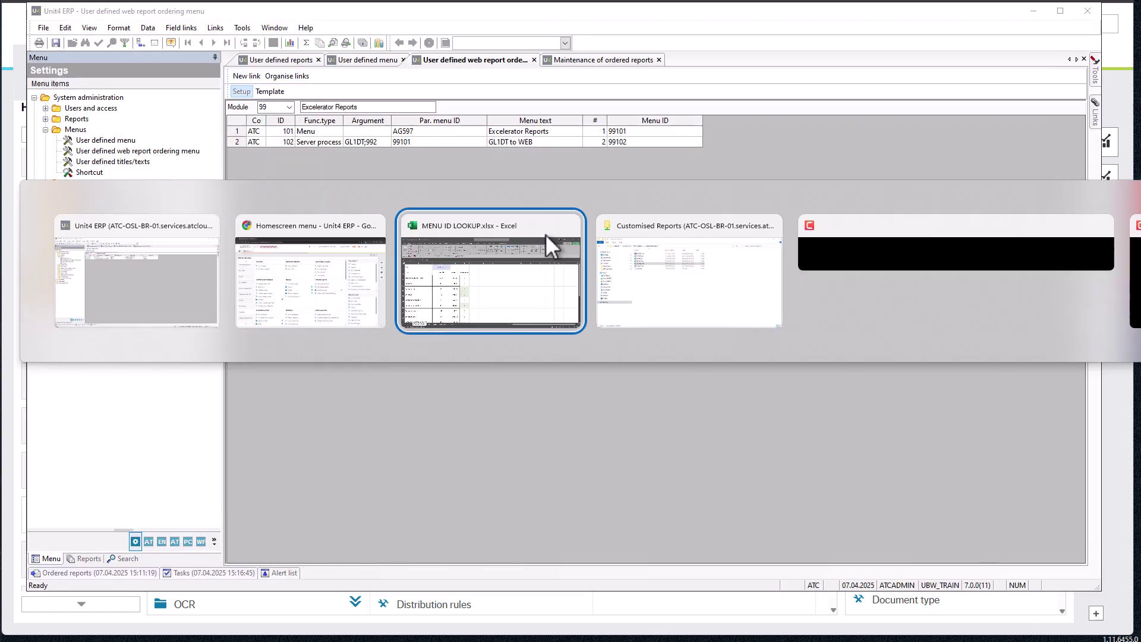
{"action": "left_click", "coordinate": [309, 214]}
{"action": "type", "text": "Accounting"}
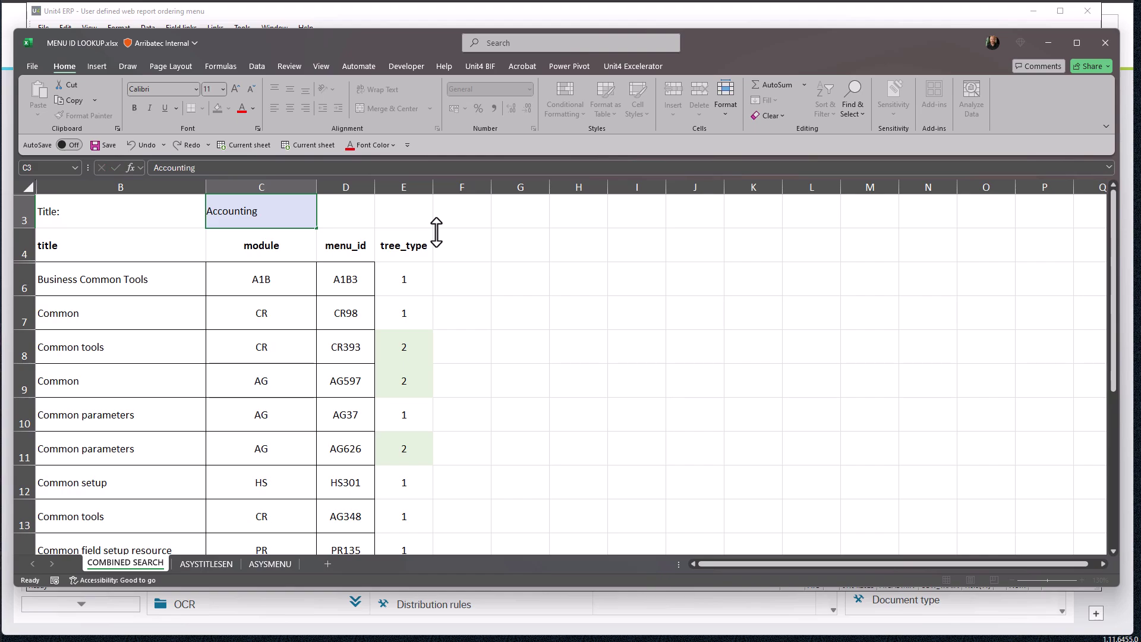
{"action": "key", "text": "Tab"}
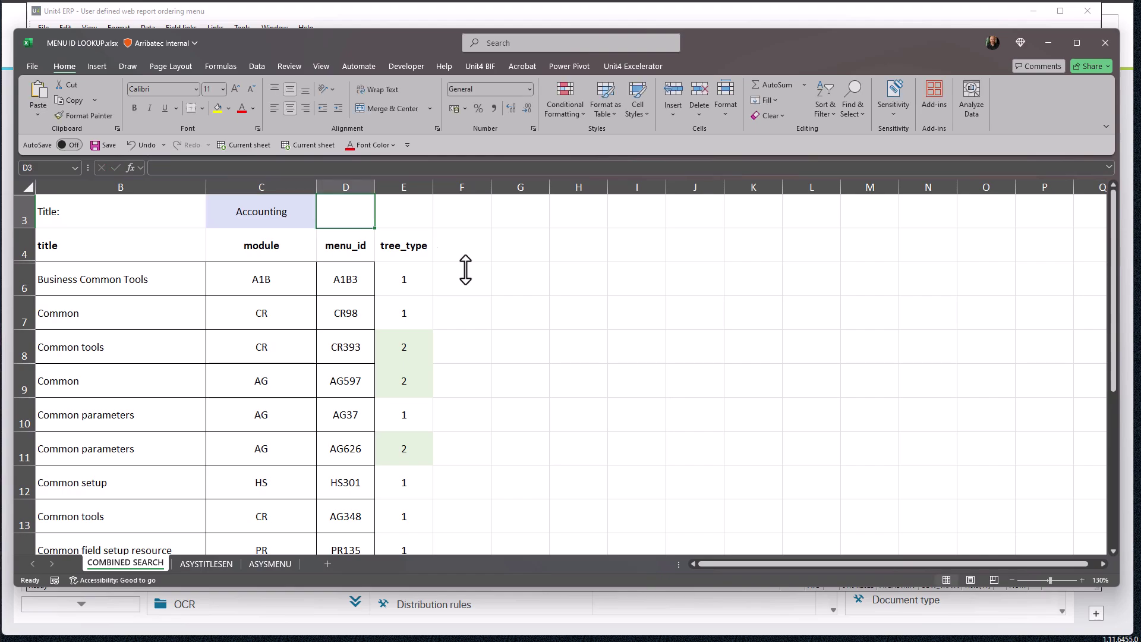
{"action": "left_click", "coordinate": [289, 146]}
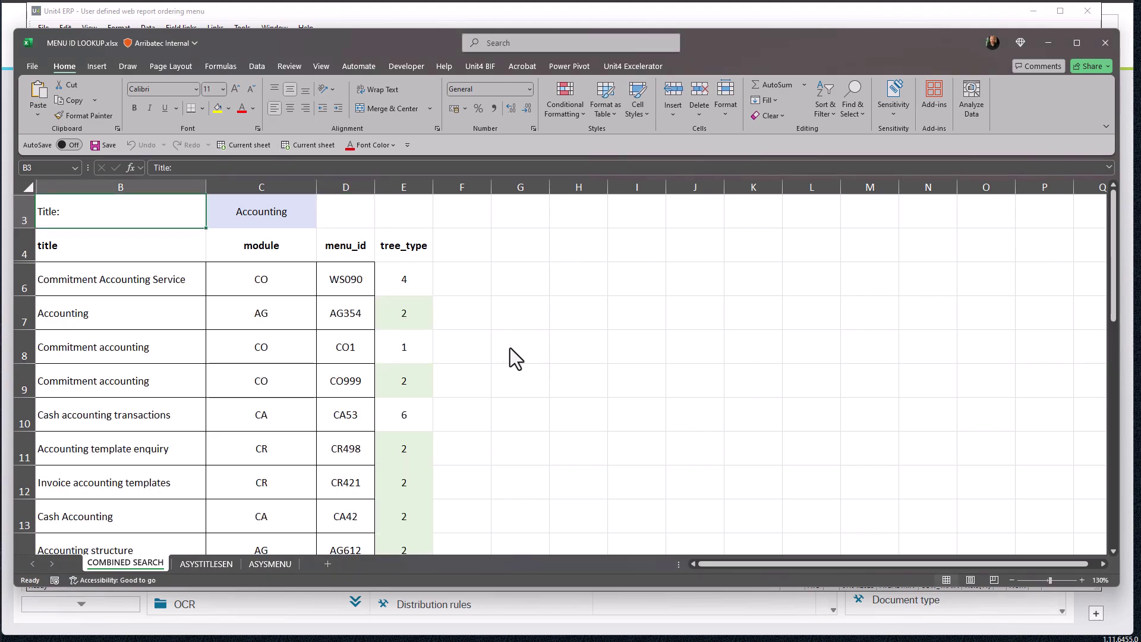
Examine the tree type and menu ID of the row titled exactly Accounting in the refreshed results.
{"action": "left_click", "coordinate": [66, 312]}
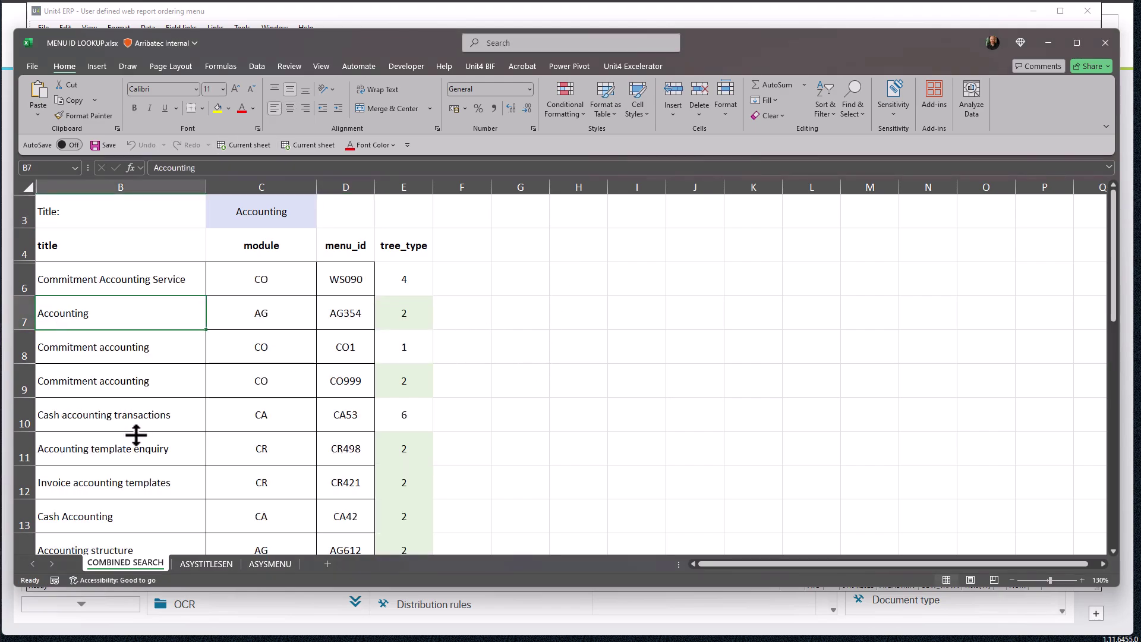
{"action": "scroll", "coordinate": [136, 434], "scroll_direction": "down", "scroll_amount": 3}
{"action": "scroll", "coordinate": [138, 435], "scroll_direction": "up", "scroll_amount": 4}
{"action": "left_click", "coordinate": [424, 314]}
{"action": "left_click", "coordinate": [361, 313]}
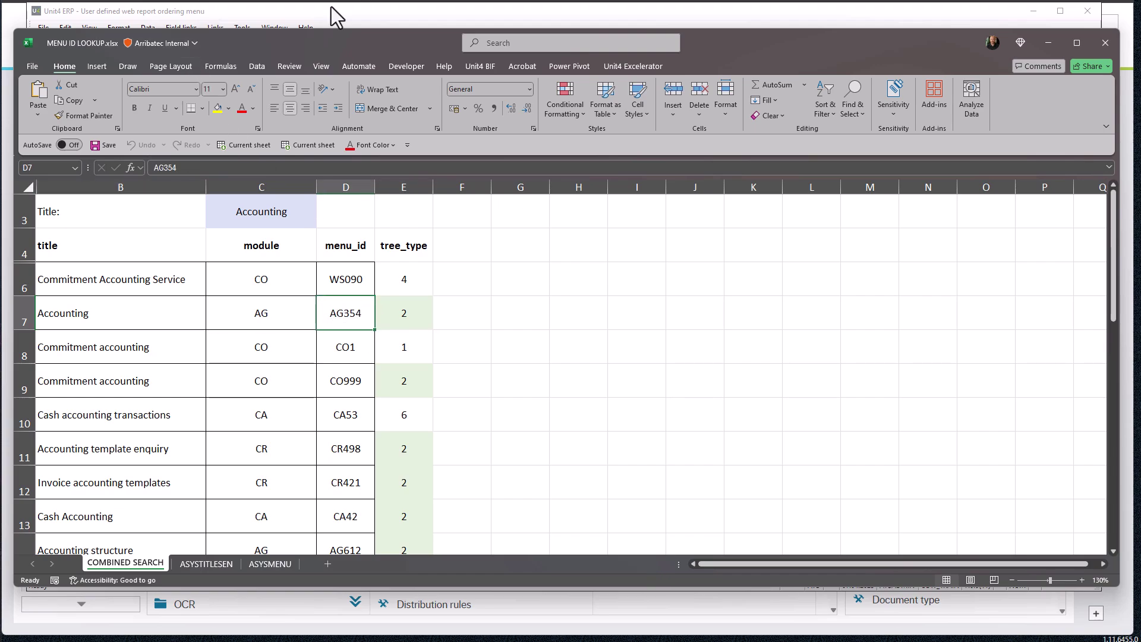
Return to the Unit4 ERP web report ordering menu and examine the Excelerator Reports row's menu text and the GL1DT to WEB row's function type and argument.
{"action": "key", "text": "alt+Tab"}
{"action": "left_click", "coordinate": [380, 281]}
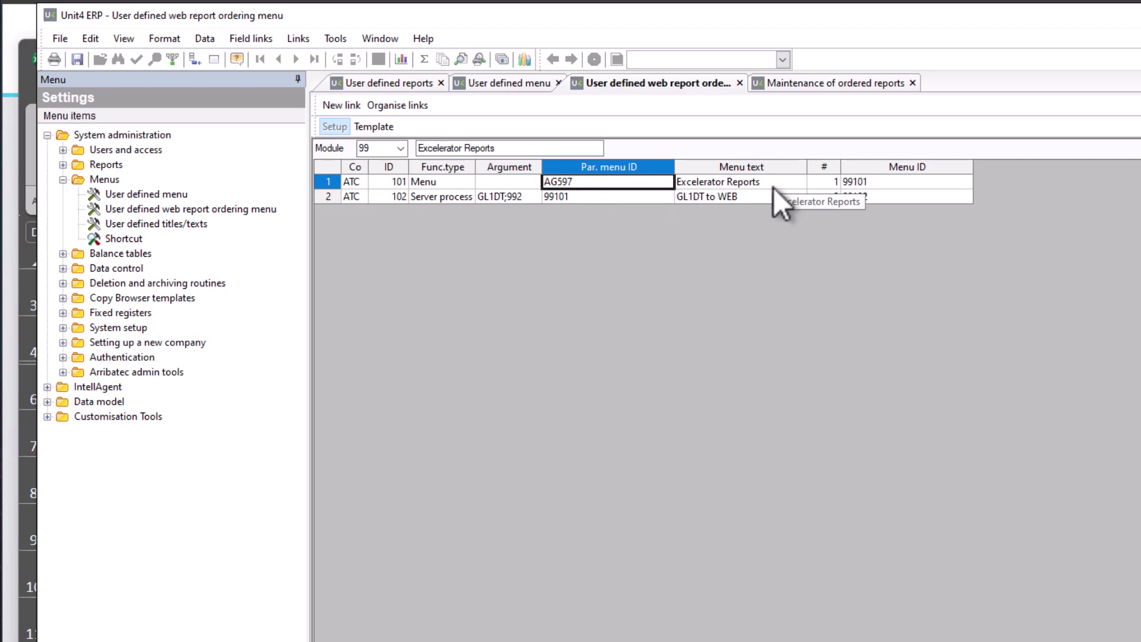
{"action": "left_click", "coordinate": [712, 182]}
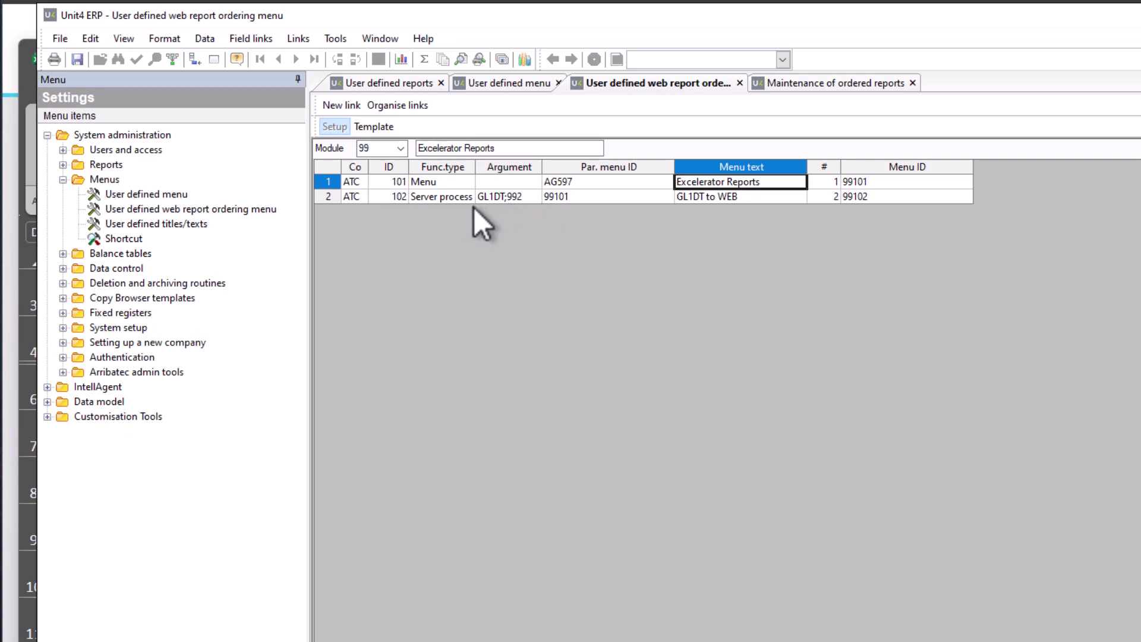
{"action": "left_click", "coordinate": [450, 200]}
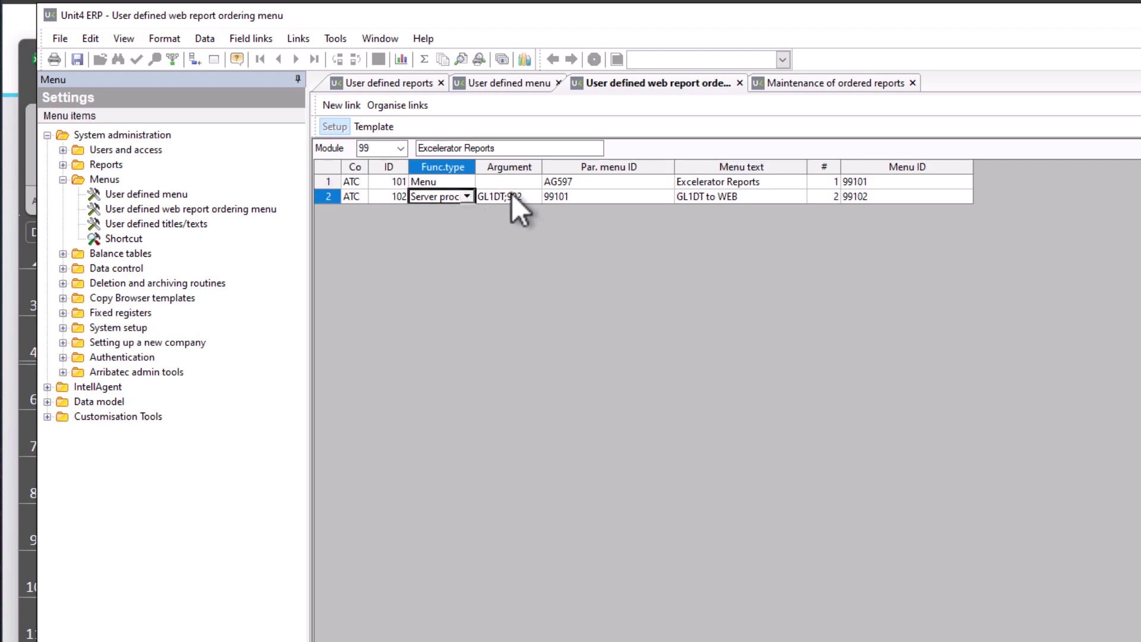
{"action": "left_click", "coordinate": [510, 199]}
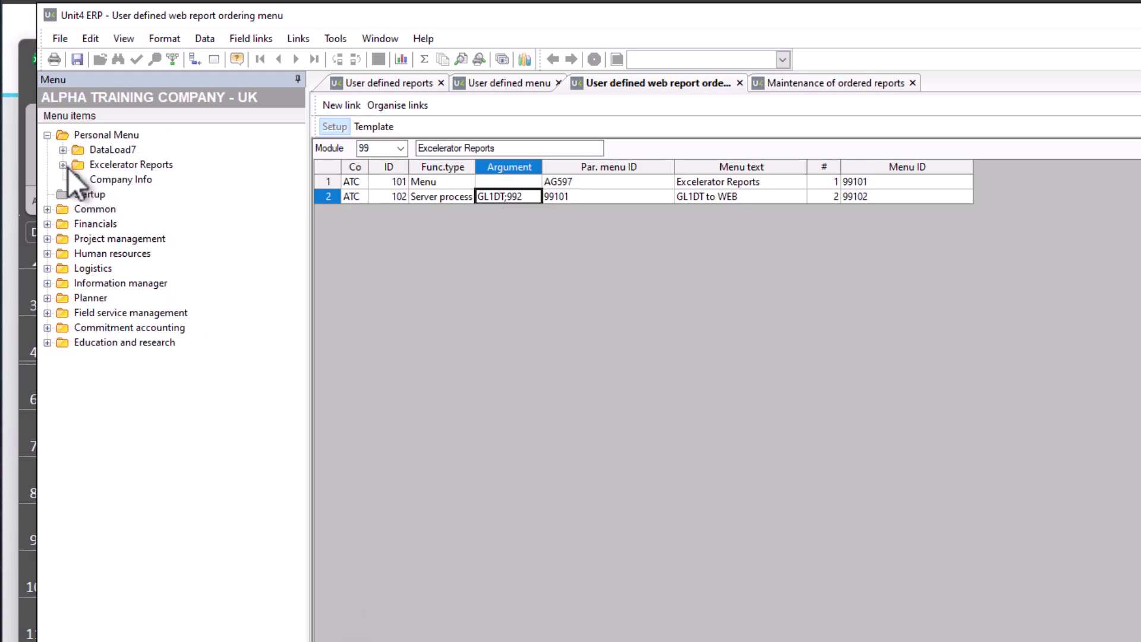
Check GL1DT's menu ID in its properties under Personal Menu's Excelerator Reports folder, and check the web ordering row's menu text.
{"action": "left_click", "coordinate": [66, 169]}
{"action": "left_click", "coordinate": [118, 180]}
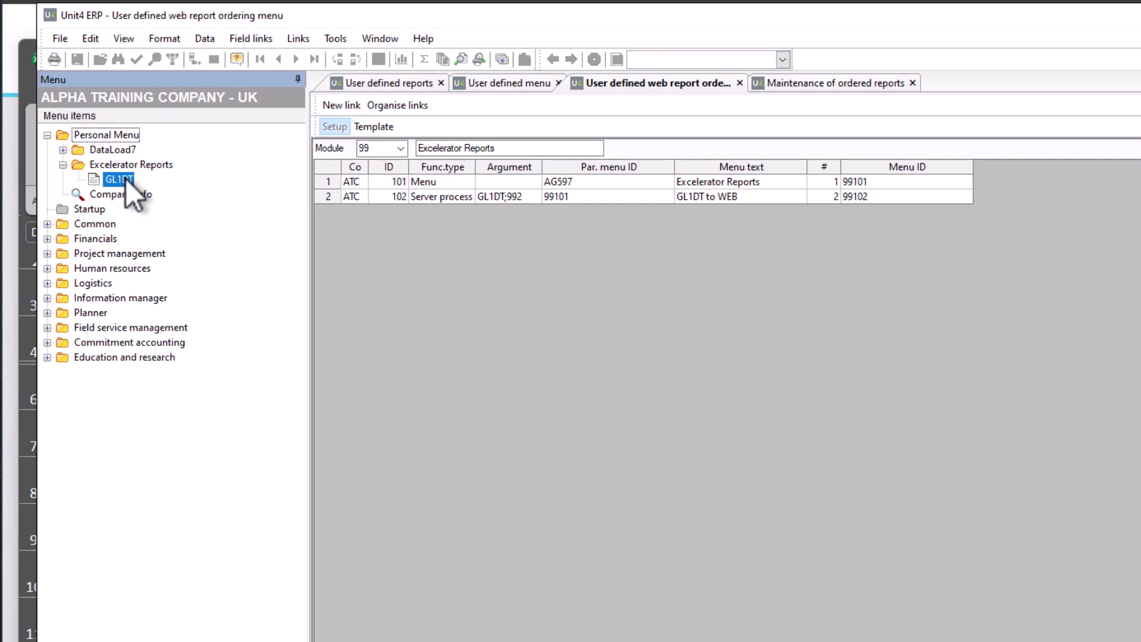
{"action": "right_click", "coordinate": [120, 187]}
{"action": "left_click", "coordinate": [204, 484]}
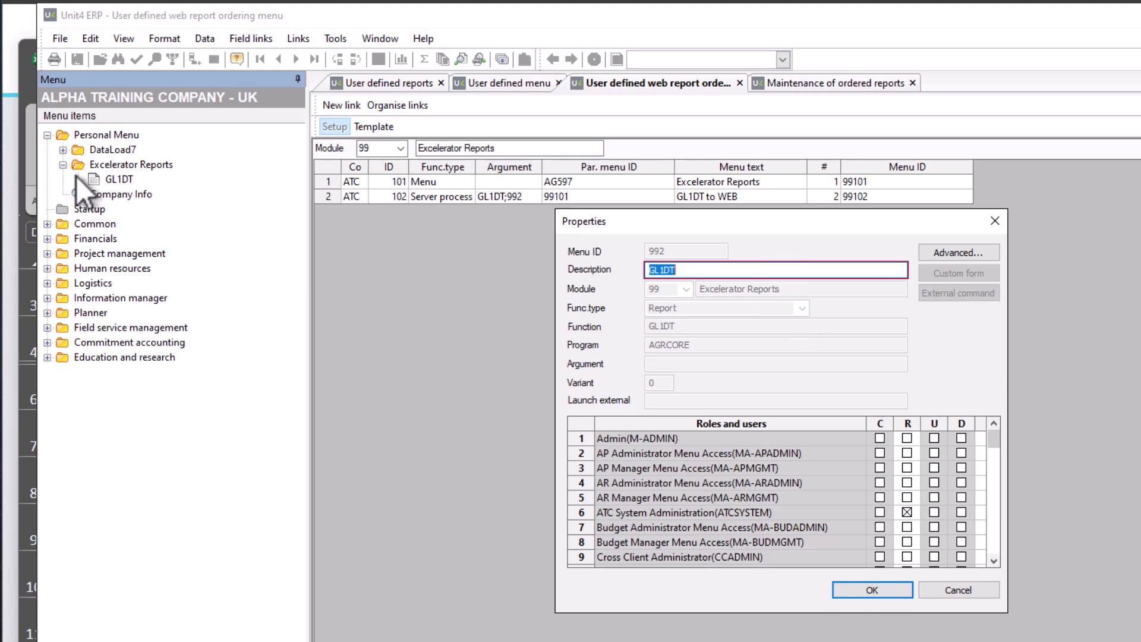
{"action": "left_click", "coordinate": [994, 221]}
{"action": "left_click", "coordinate": [758, 197]}
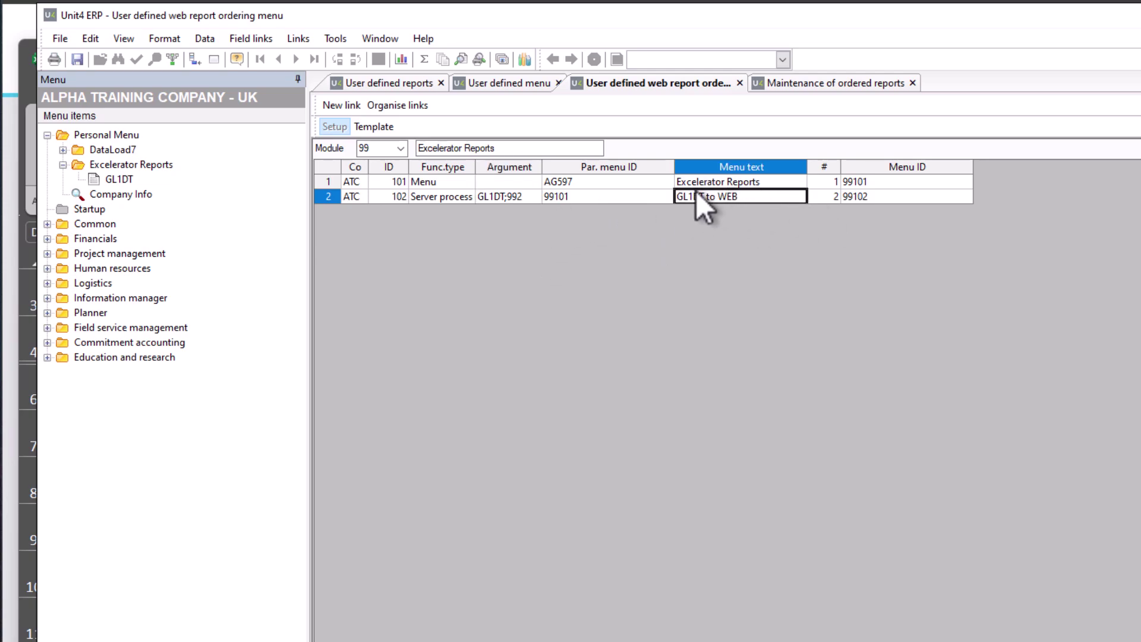
Switch to the Unit4 ERP web client and order the GL1DT to WEB report under Excelerator Reports for account 23020.
{"action": "left_click", "coordinate": [30, 26]}
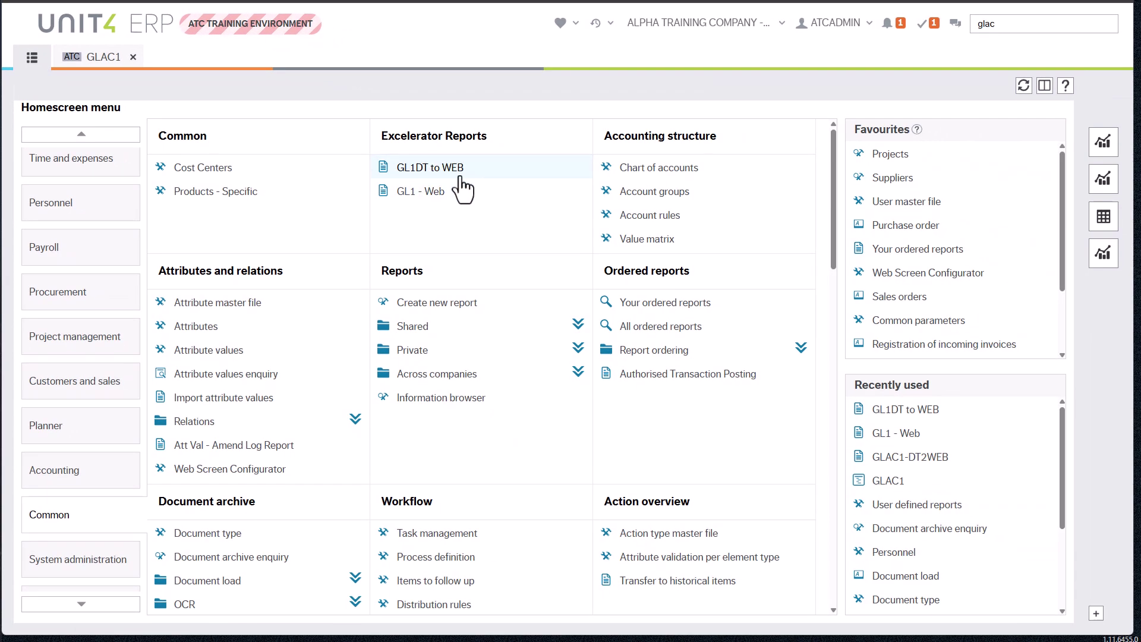
{"action": "left_click", "coordinate": [429, 169]}
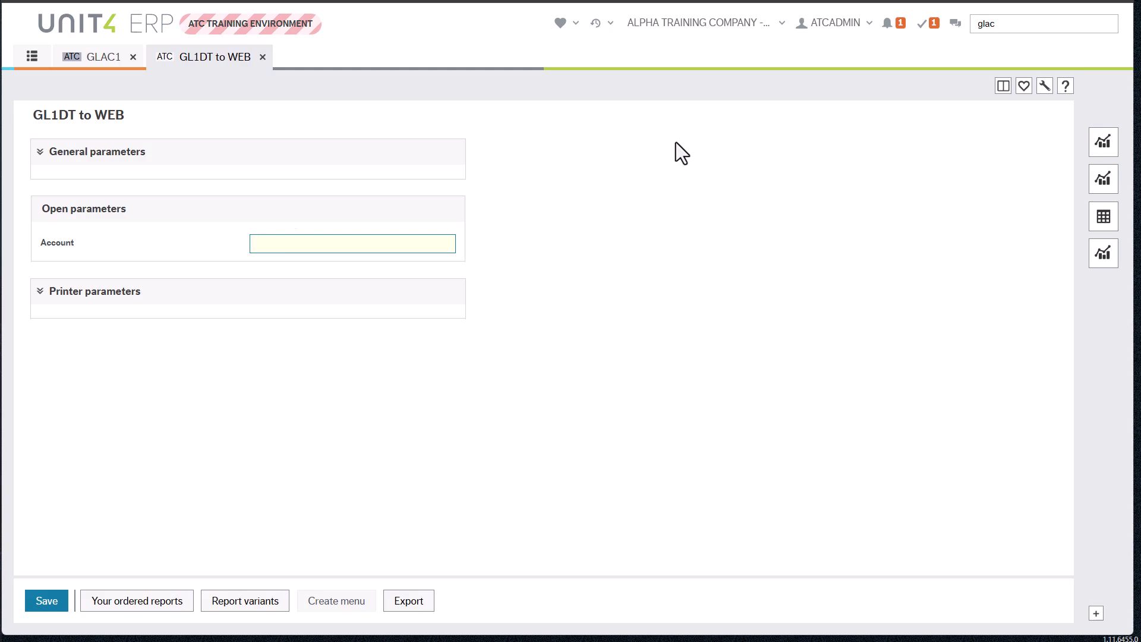
{"action": "type", "text": "23020"}
{"action": "key", "text": "ctrl+a"}
{"action": "left_click", "coordinate": [48, 600]}
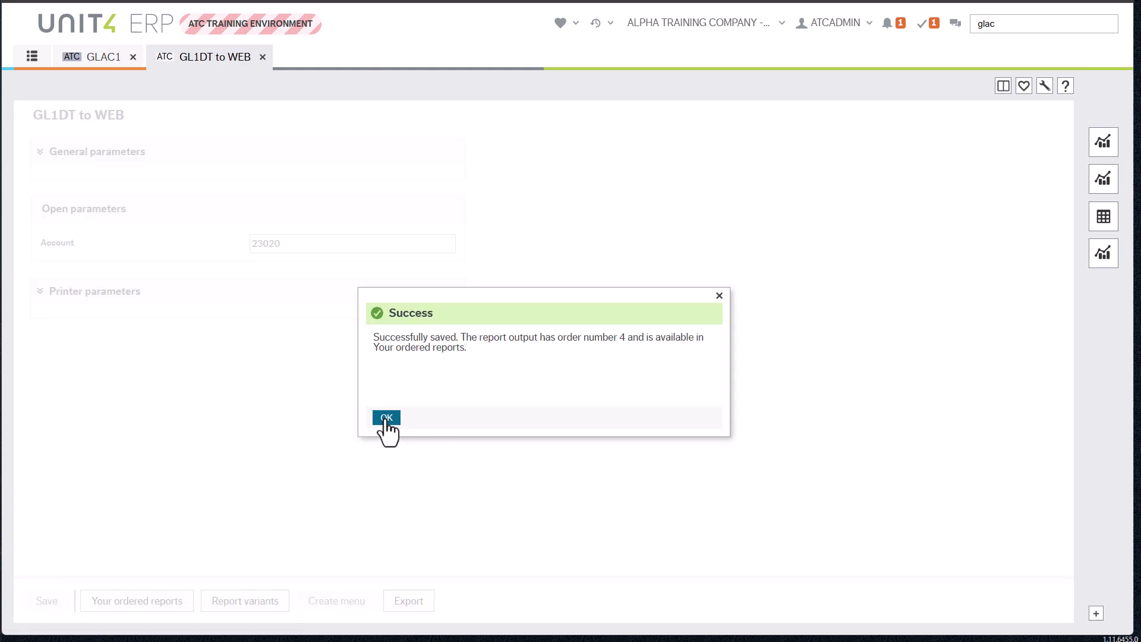
{"action": "left_click", "coordinate": [392, 419]}
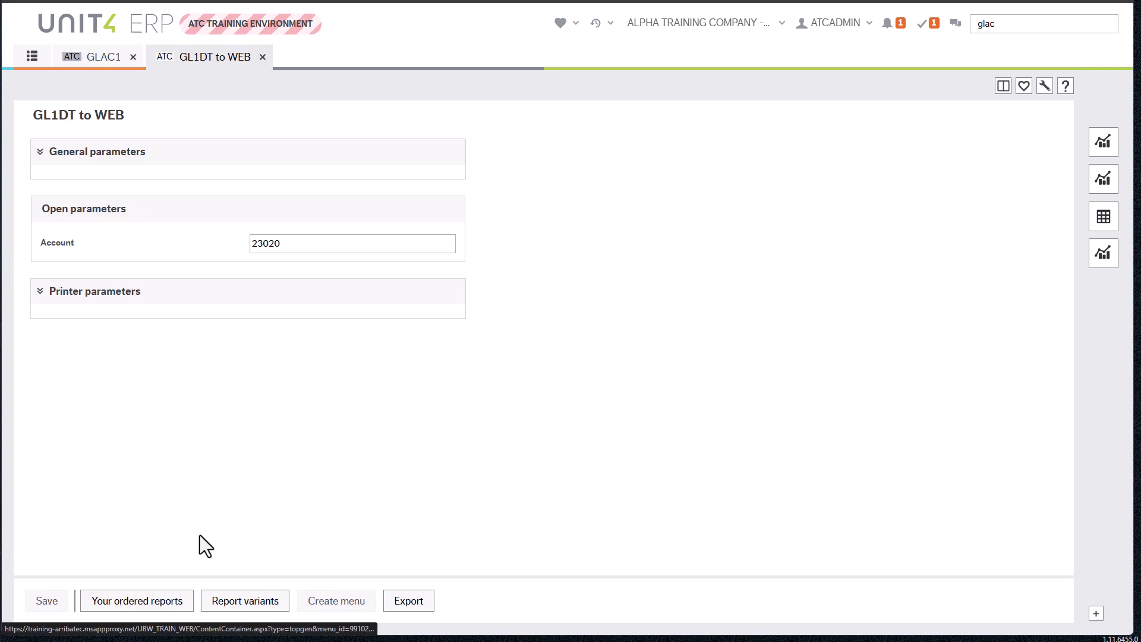
Refresh your ordered reports until the new GL1DT order is finished, and open its output gl1dta_4.xlsx in Excel.
{"action": "left_click", "coordinate": [142, 602]}
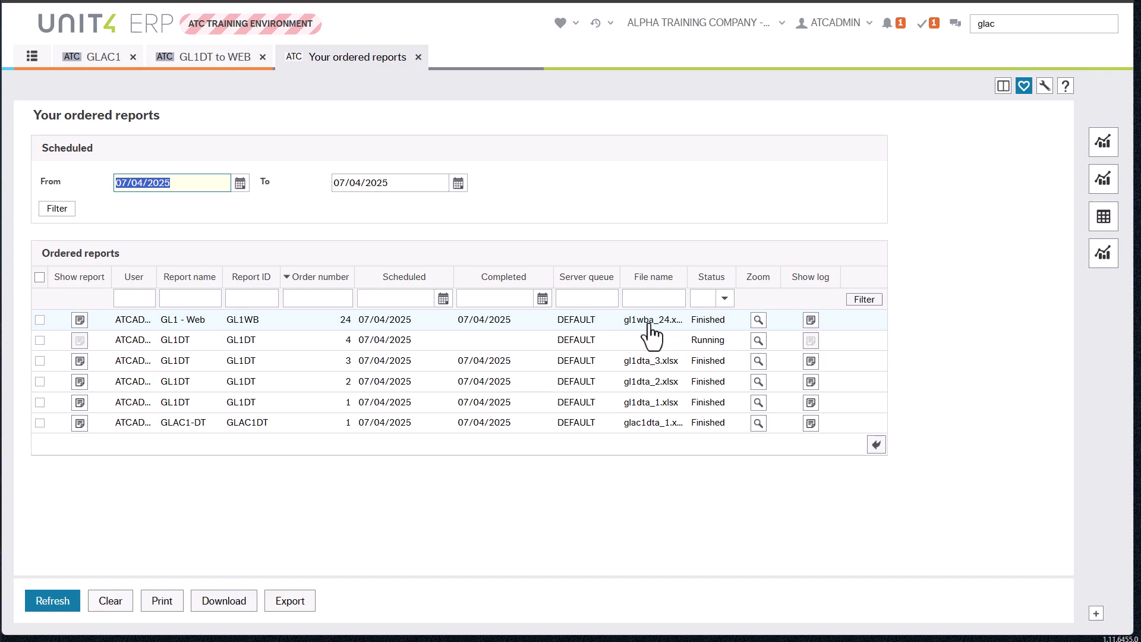
{"action": "left_click", "coordinate": [55, 601]}
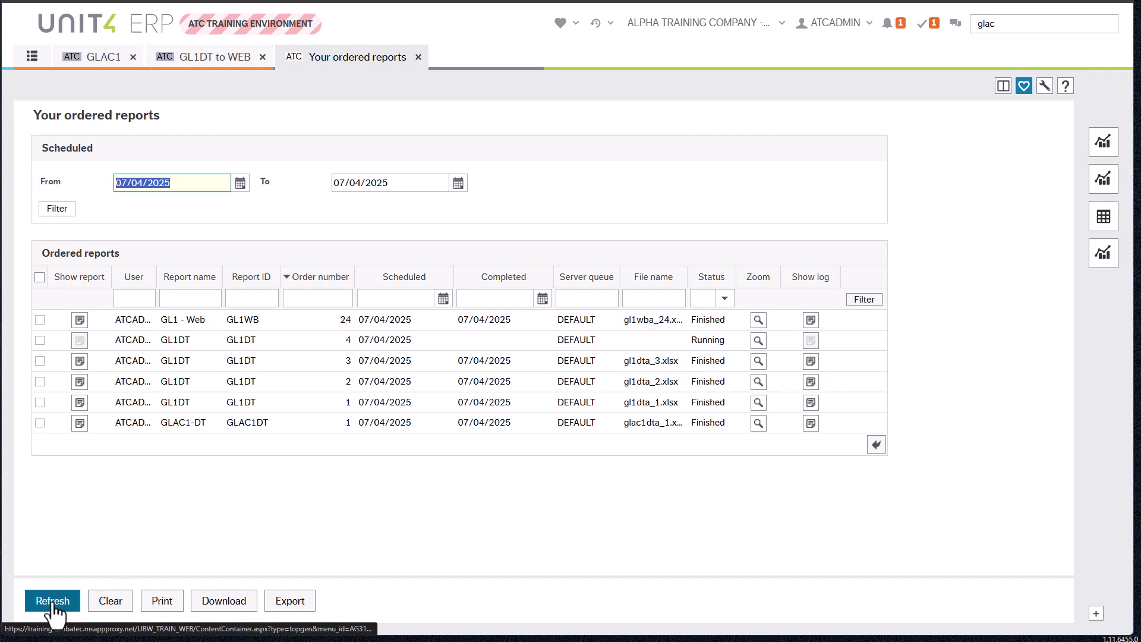
{"action": "left_click", "coordinate": [54, 606]}
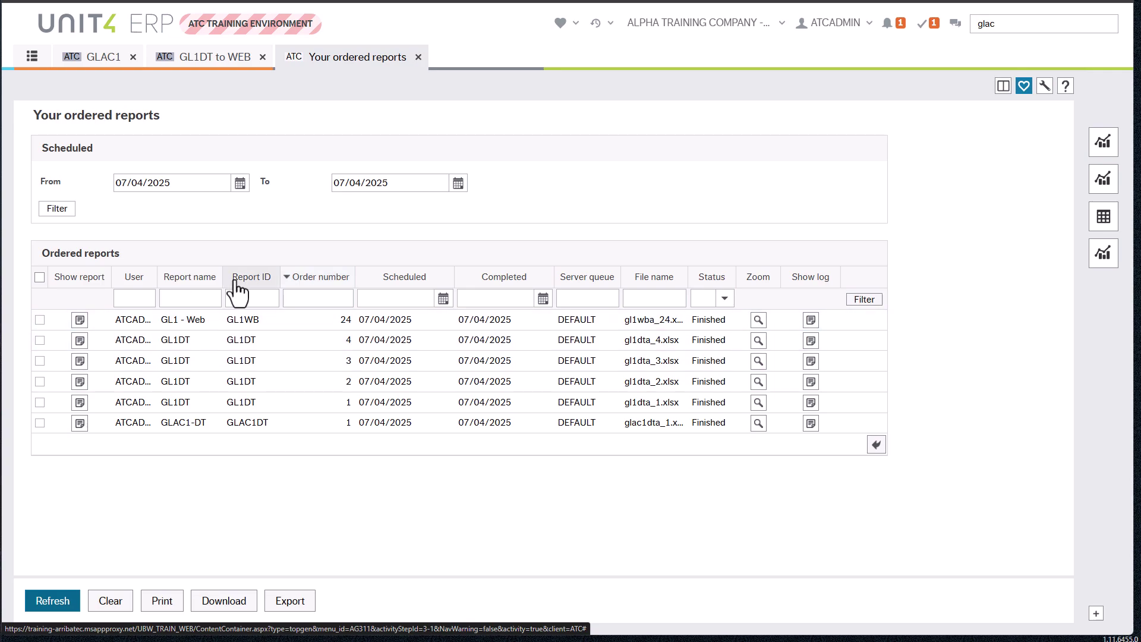
{"action": "left_click", "coordinate": [80, 340]}
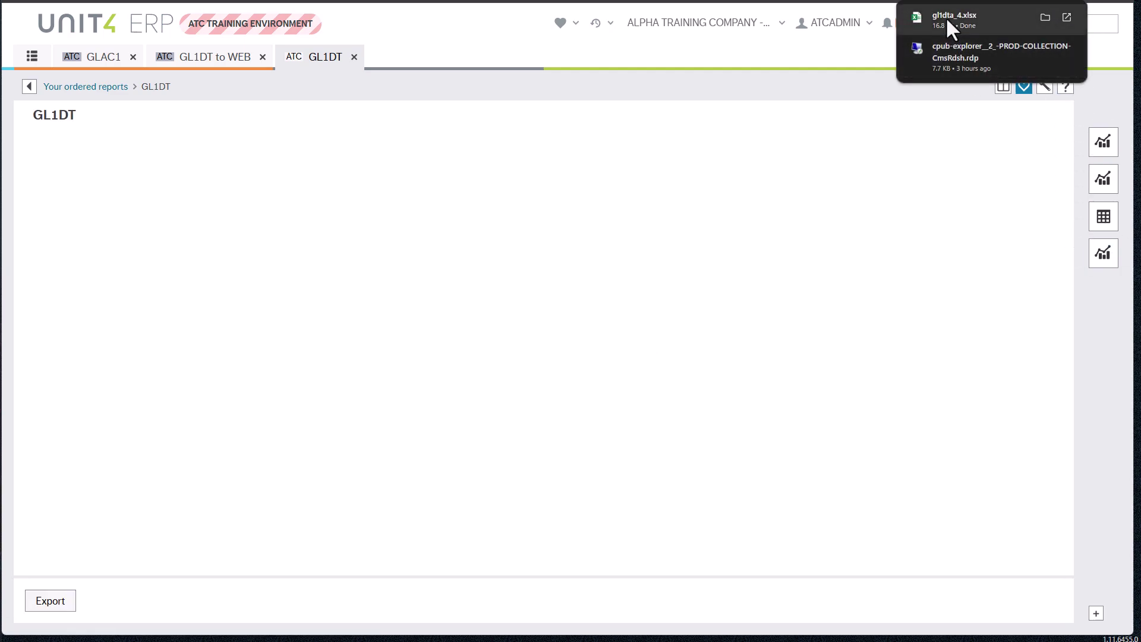
{"action": "left_click", "coordinate": [956, 18]}
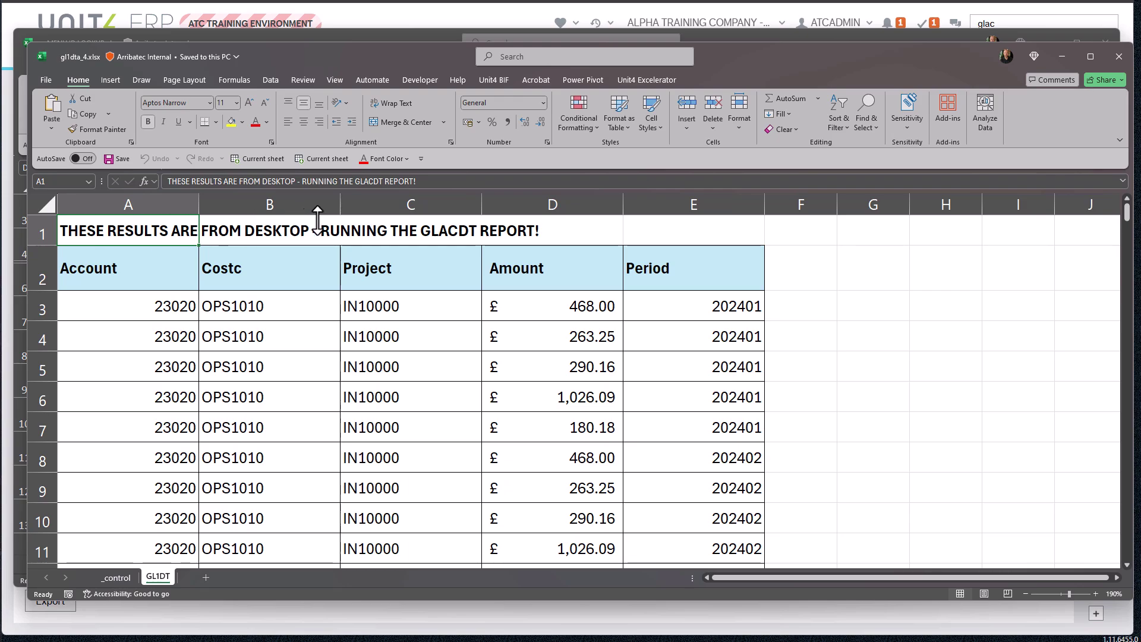
{"action": "mouse_move", "coordinate": [276, 54]}
{"action": "left_mouse_down"}
{"action": "mouse_move", "coordinate": [315, 91]}
{"action": "mouse_move", "coordinate": [282, 52]}
{"action": "left_mouse_up"}
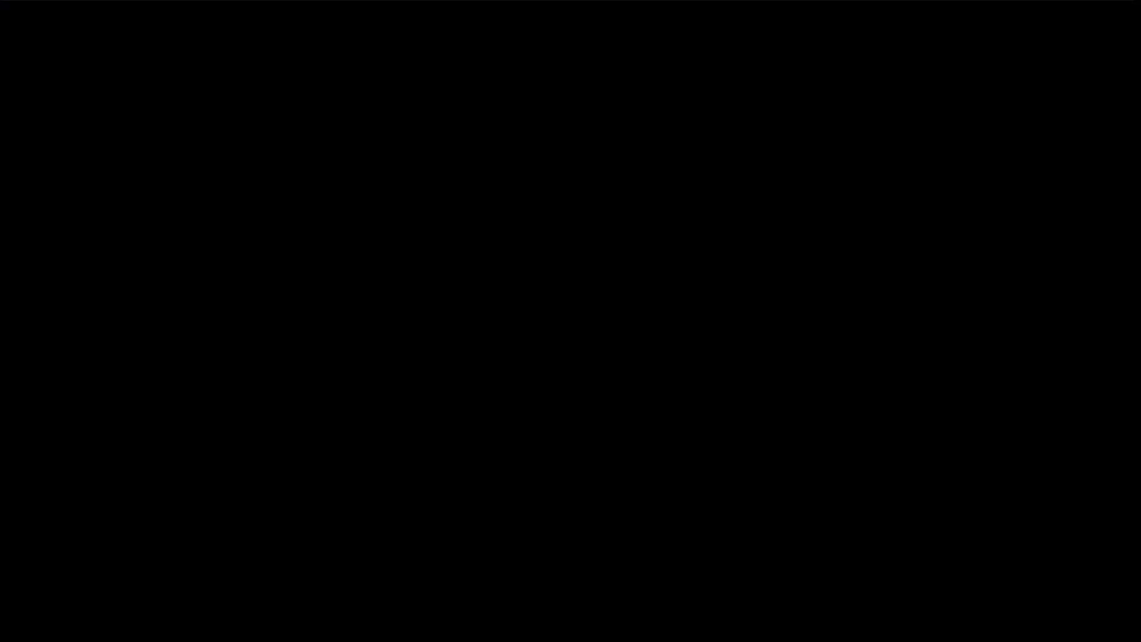
Close MENU ID LOOKUP.xlsx without saving and return from the GL1DT output page to your ordered reports.
{"action": "left_click", "coordinate": [1105, 43]}
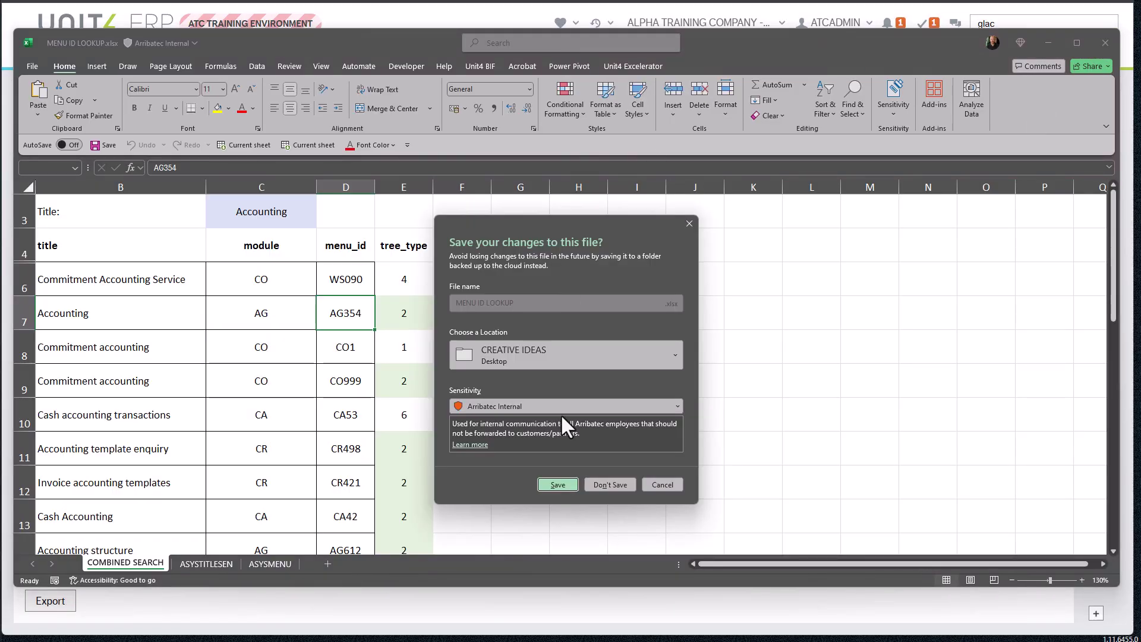
{"action": "left_click", "coordinate": [594, 487]}
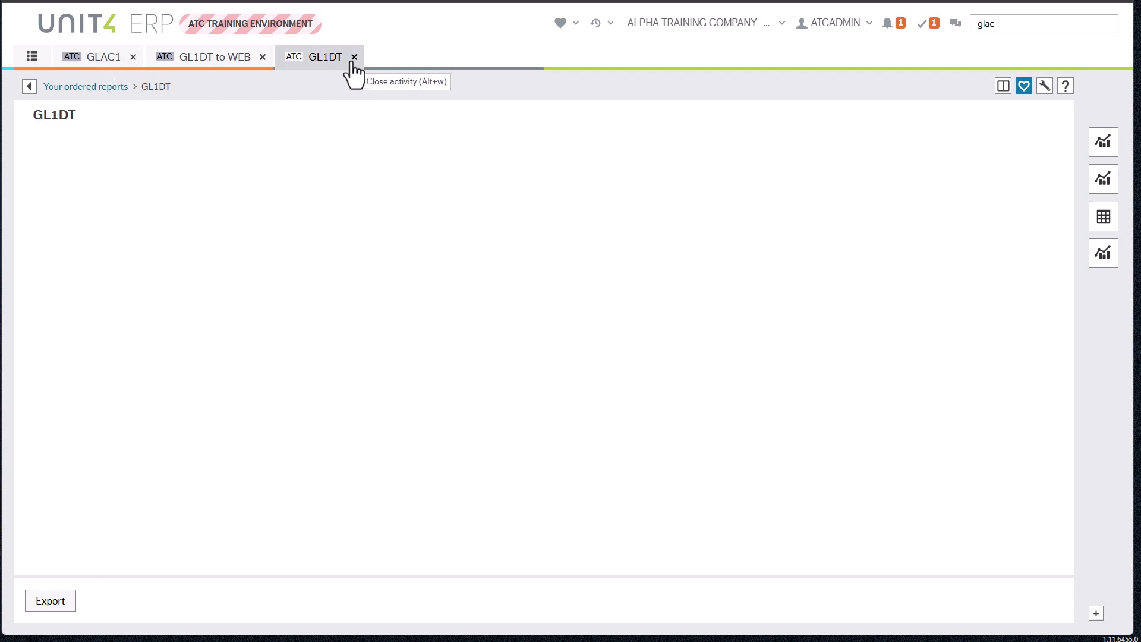
{"action": "left_click", "coordinate": [103, 88]}
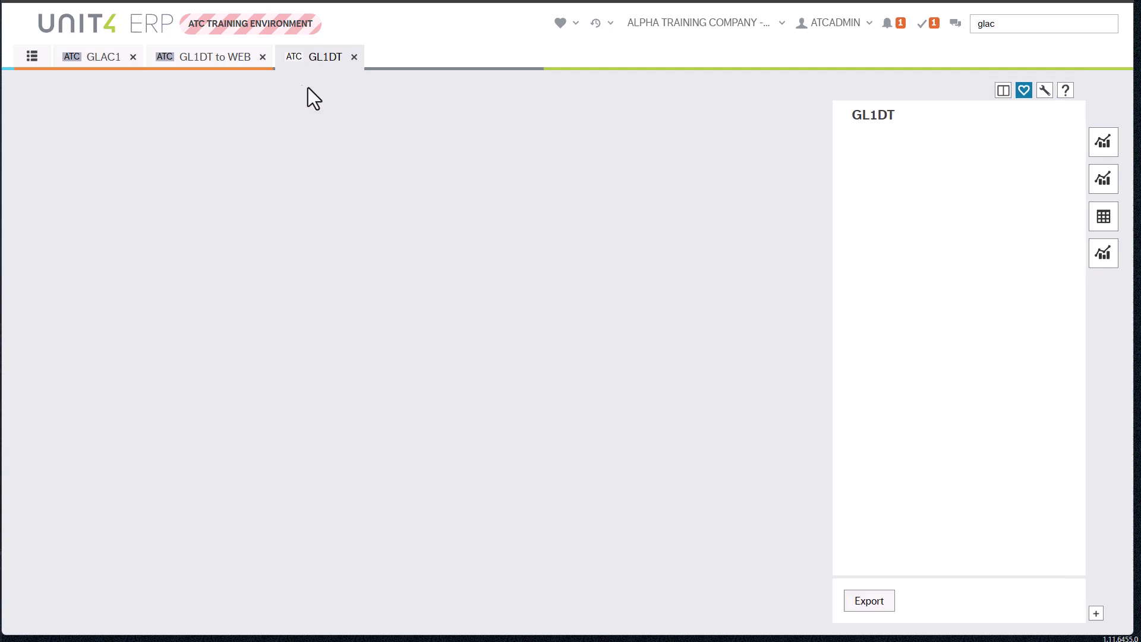
Open User defined reports under System administration's Custom reports and look up the GL1 - Web report.
{"action": "left_click", "coordinate": [32, 56]}
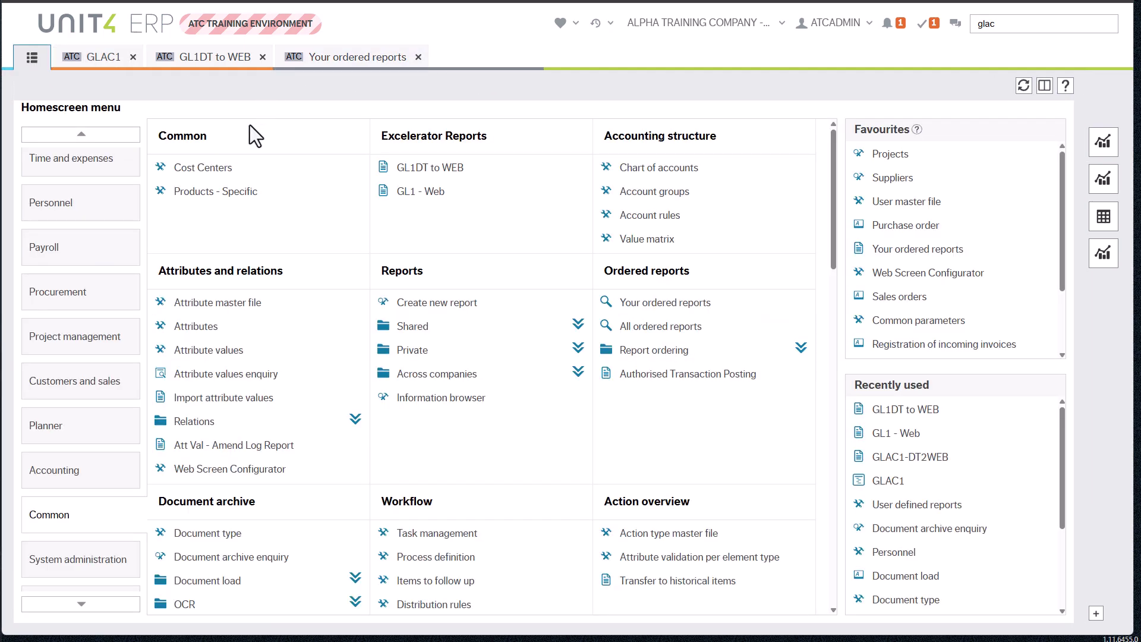
{"action": "left_click", "coordinate": [72, 563]}
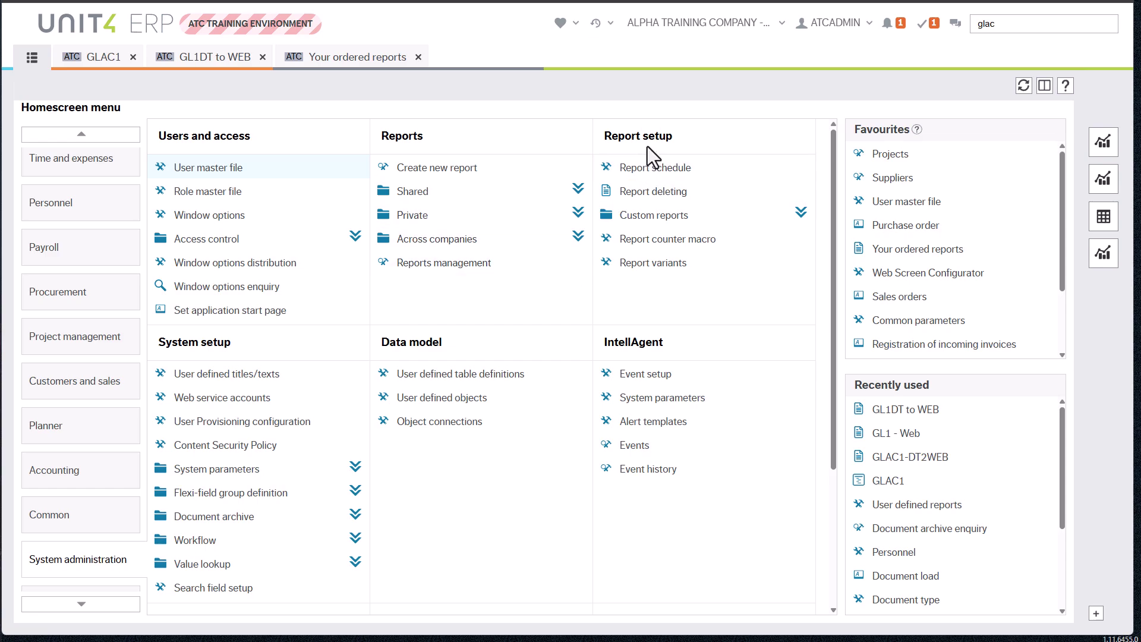
{"action": "left_click", "coordinate": [648, 216]}
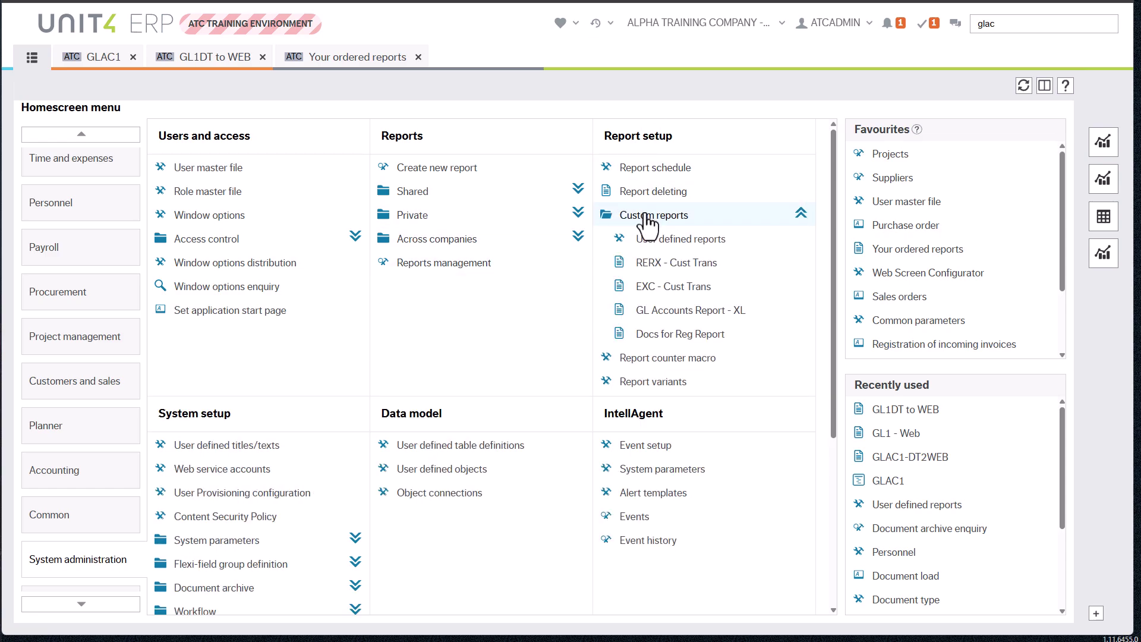
{"action": "left_click", "coordinate": [708, 241]}
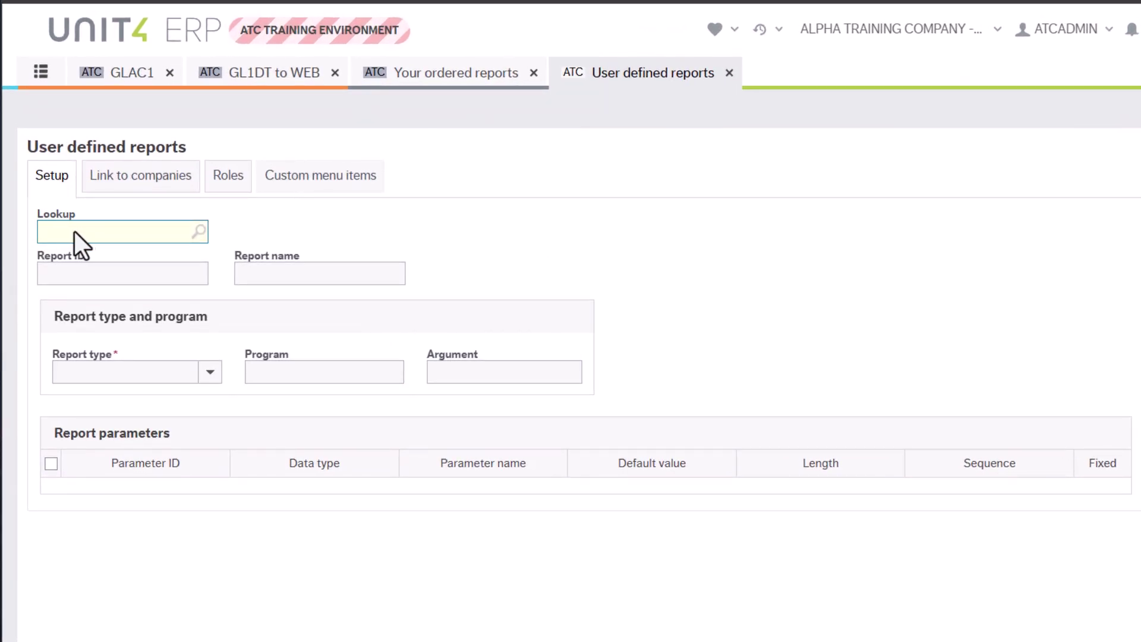
{"action": "key", "text": "Down"}
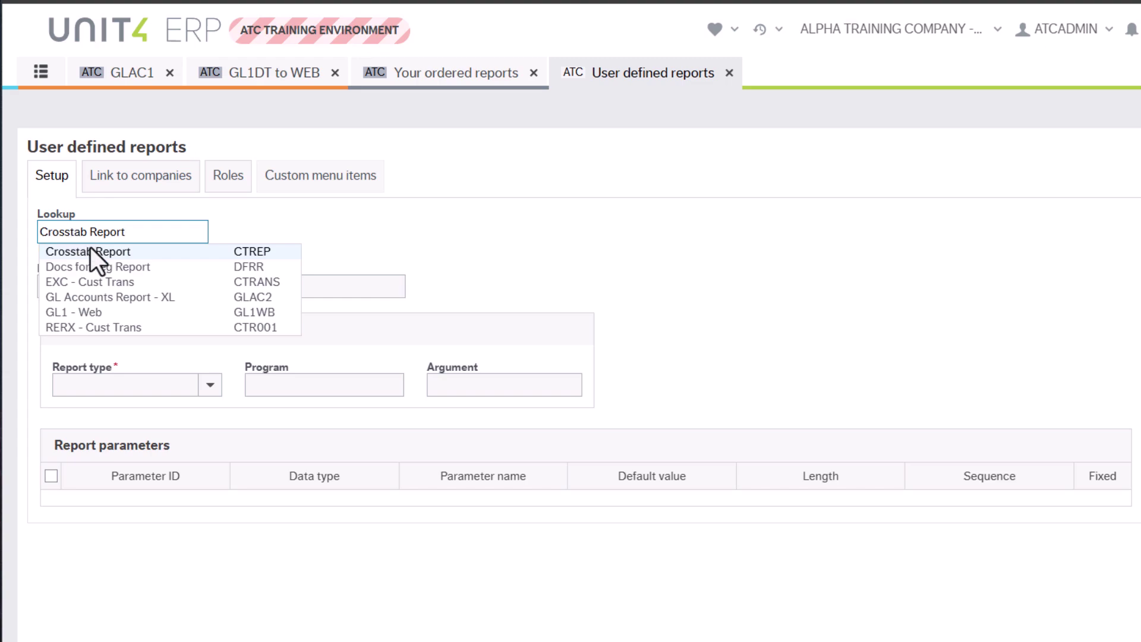
{"action": "left_click", "coordinate": [83, 316]}
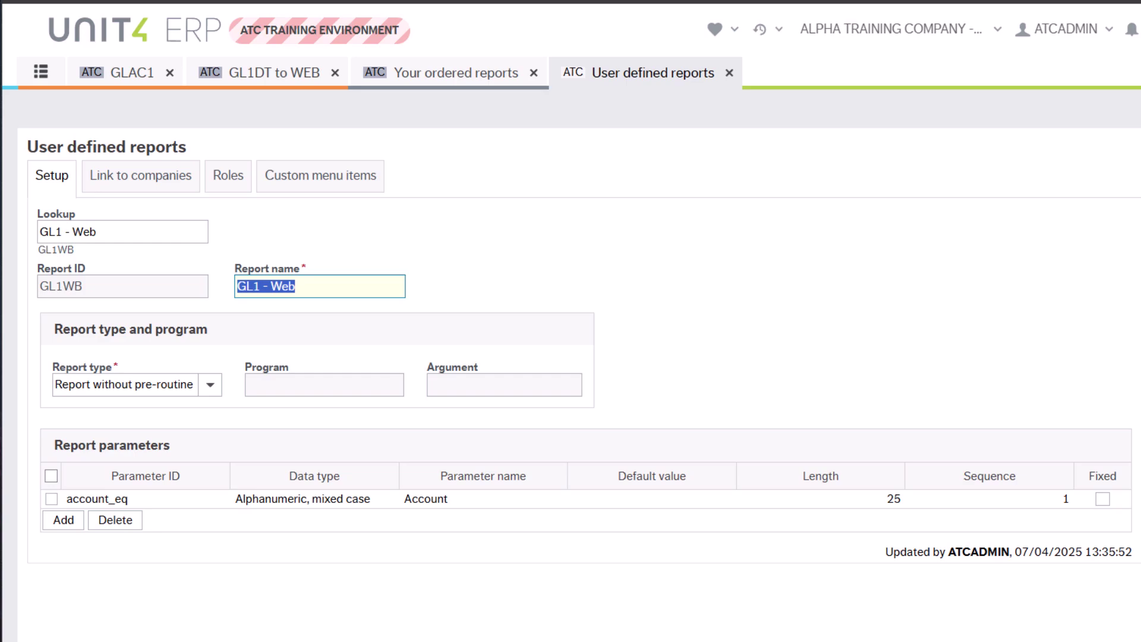
Check the GL1WB.xlsx template in the Customised Reports folder and GL1 - Web's place in the web client's Common menu.
{"action": "key", "text": "alt+Tab"}
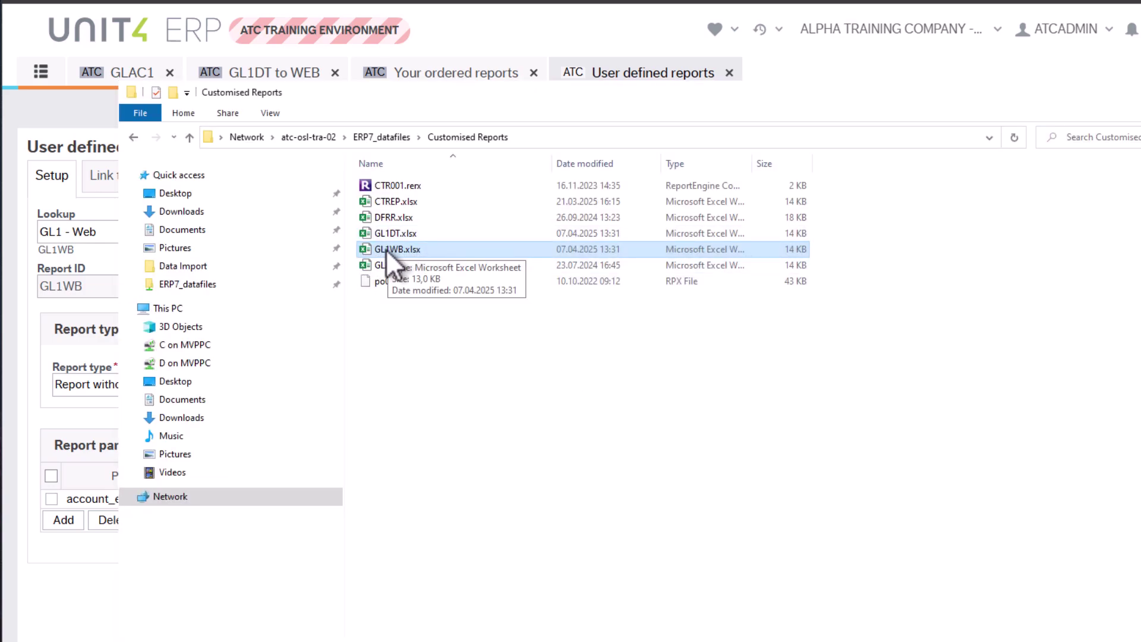
{"action": "left_click", "coordinate": [31, 294]}
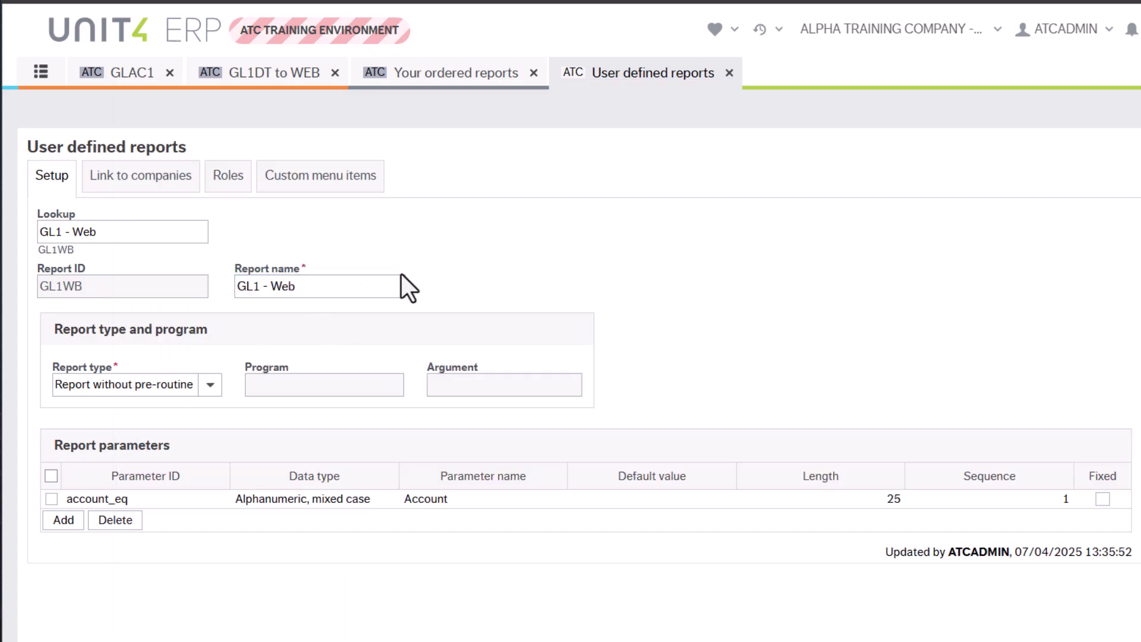
{"action": "left_click", "coordinate": [41, 71]}
{"action": "left_click", "coordinate": [143, 610]}
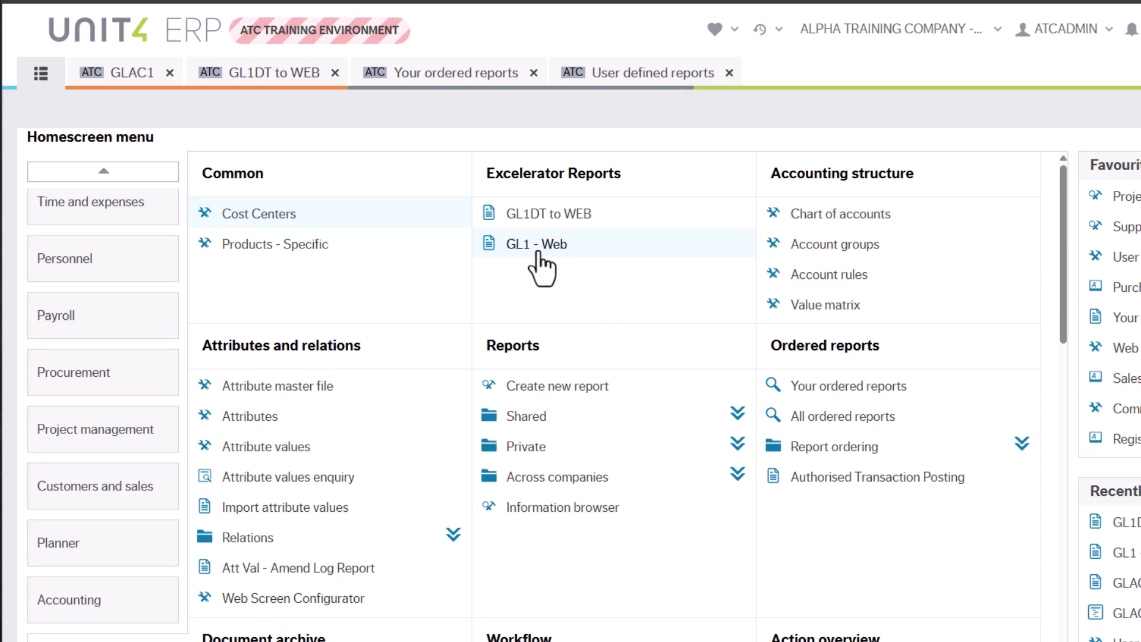
Compare GL1 - Web's setup with GL1DT's user defined report definition and parameters in the desktop client.
{"action": "left_click", "coordinate": [657, 80]}
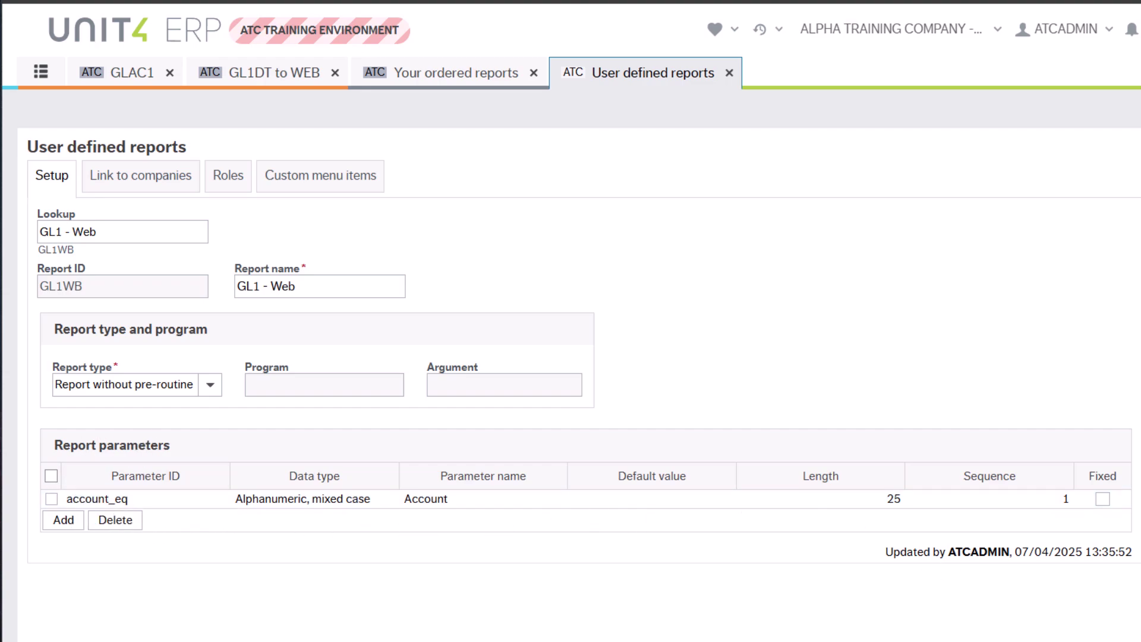
{"action": "key", "text": "alt+Tab"}
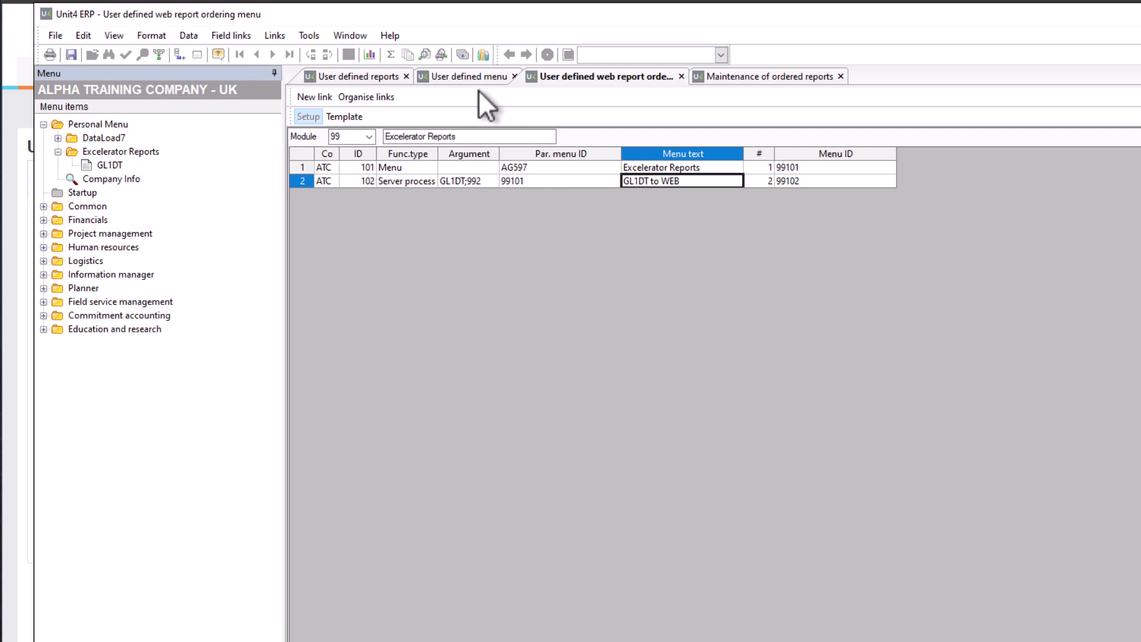
{"action": "left_click", "coordinate": [359, 76]}
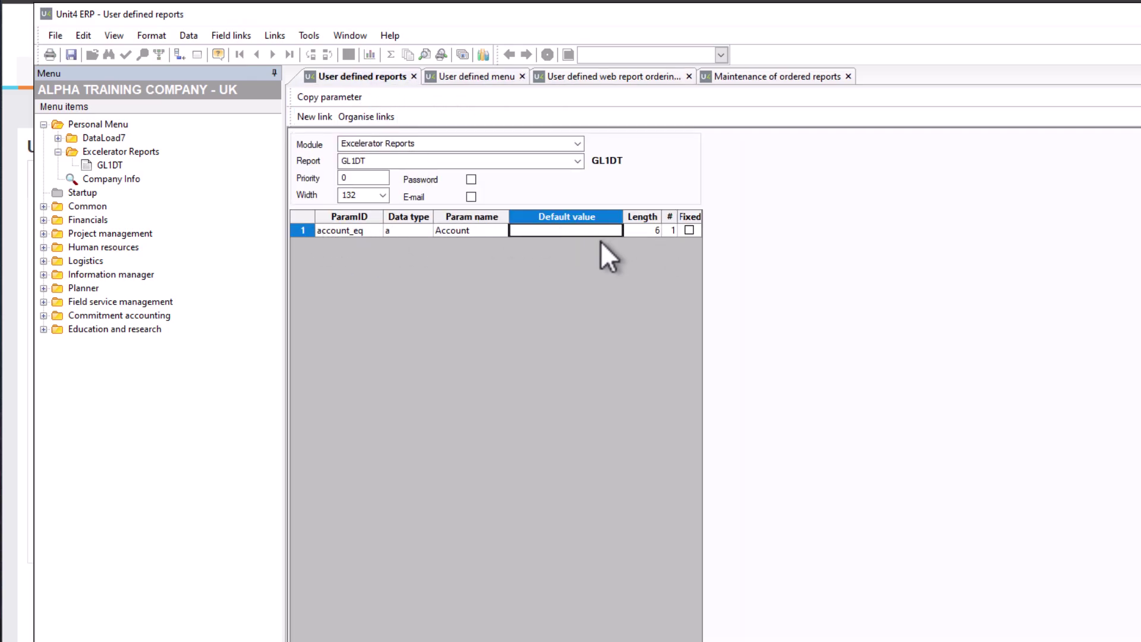
Return to GL1 - Web in the web client and check its company links and selected roles.
{"action": "key", "text": "alt+Tab"}
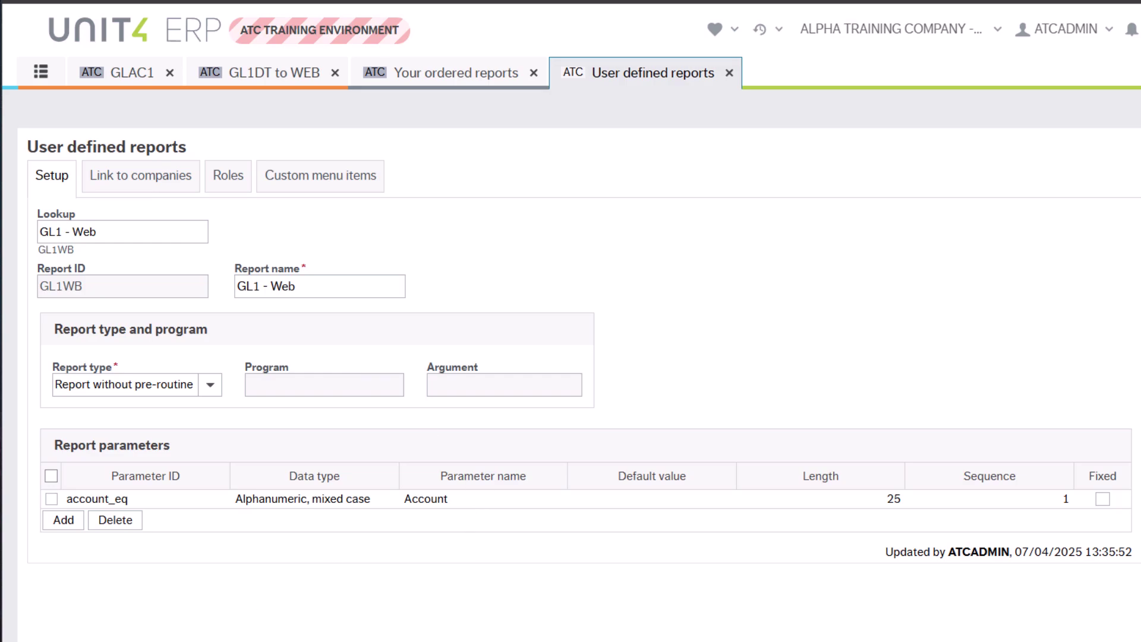
{"action": "left_click", "coordinate": [127, 180]}
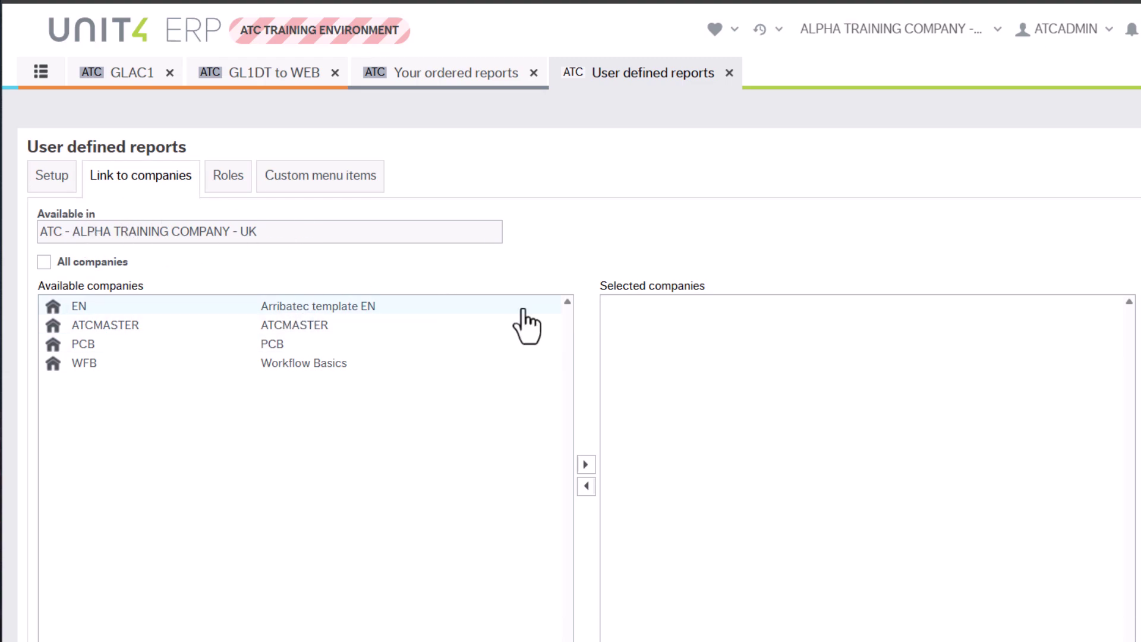
{"action": "left_click", "coordinate": [226, 178]}
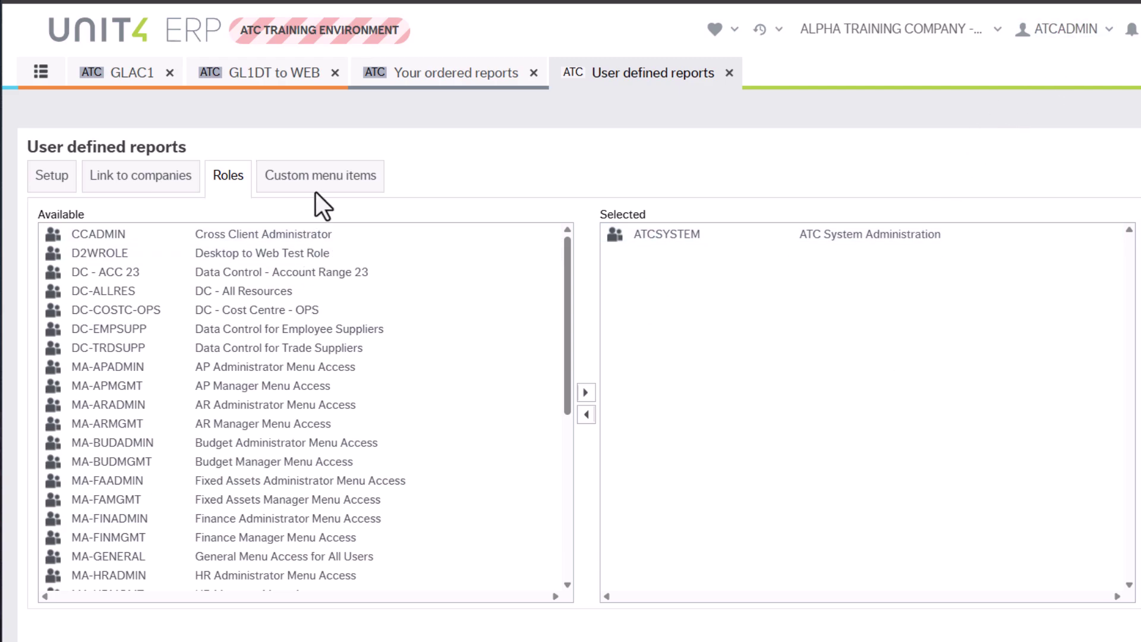
Examine GL1 - Web's placement under Common's Excelerator Reports folder in the custom menu items, and the folder's available tree options.
{"action": "left_click", "coordinate": [370, 174]}
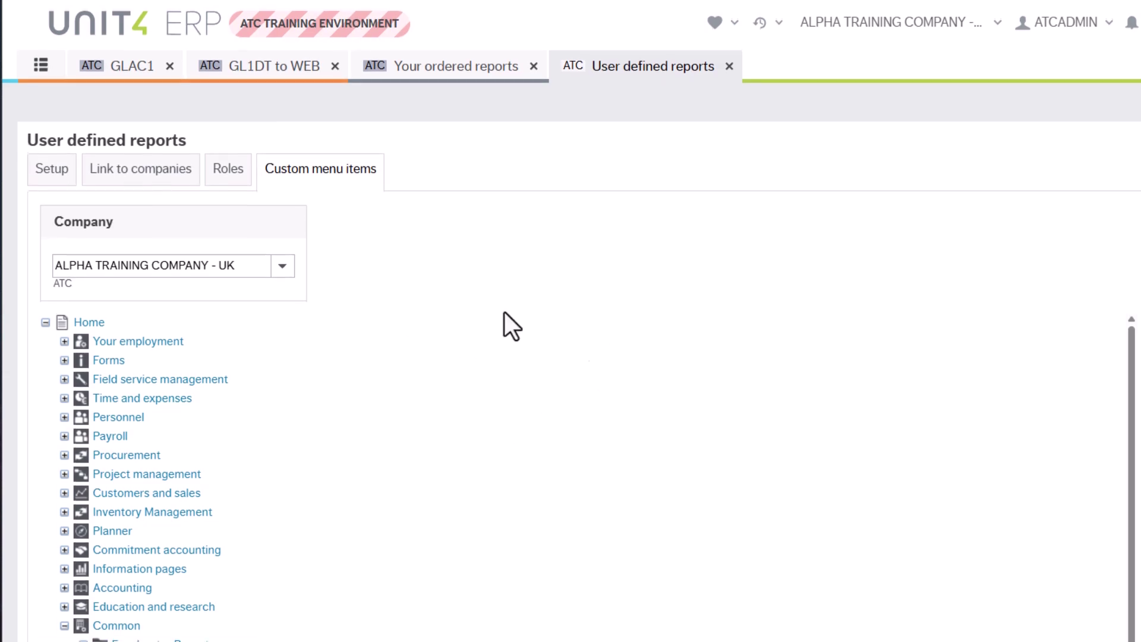
{"action": "scroll", "coordinate": [416, 280], "scroll_direction": "down", "scroll_amount": 2}
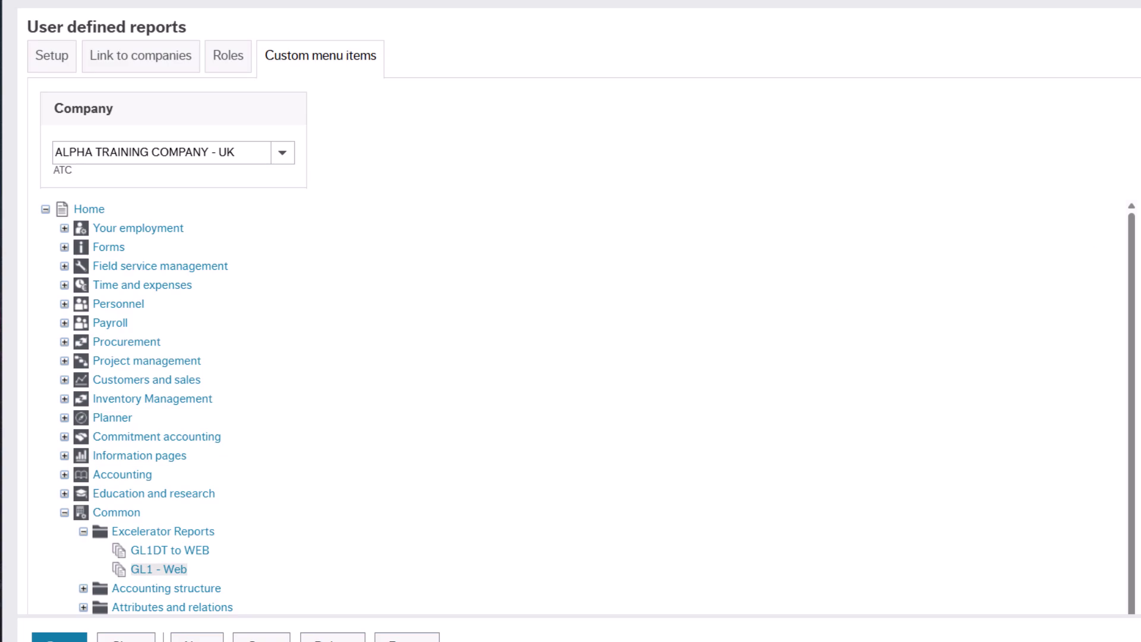
{"action": "scroll", "coordinate": [1001, 247], "scroll_direction": "down", "scroll_amount": 4}
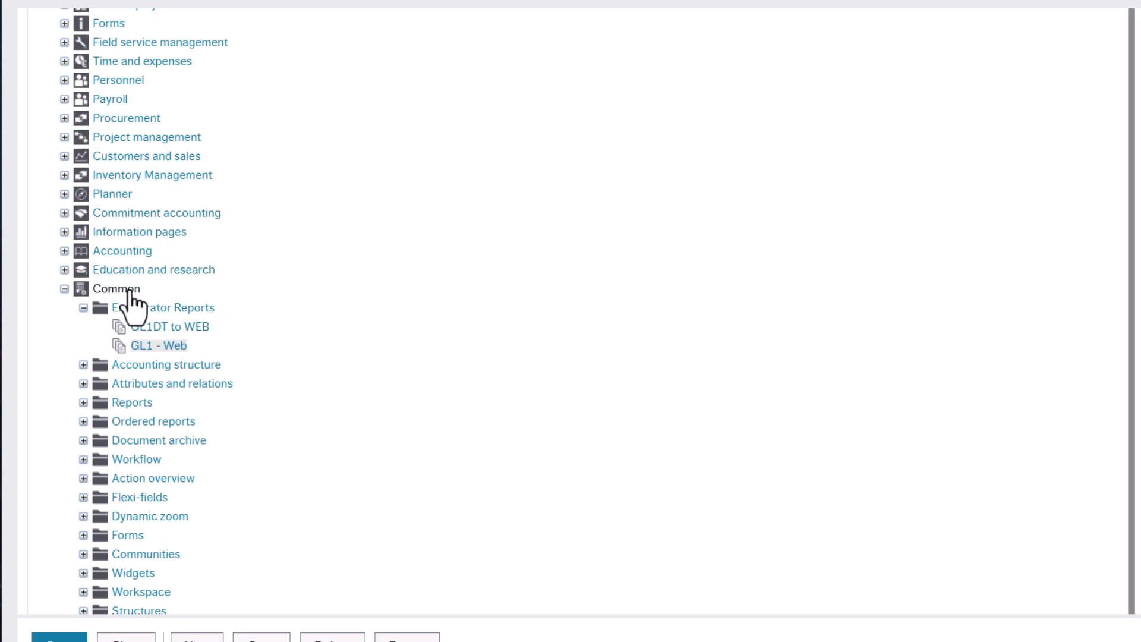
{"action": "left_click", "coordinate": [176, 311]}
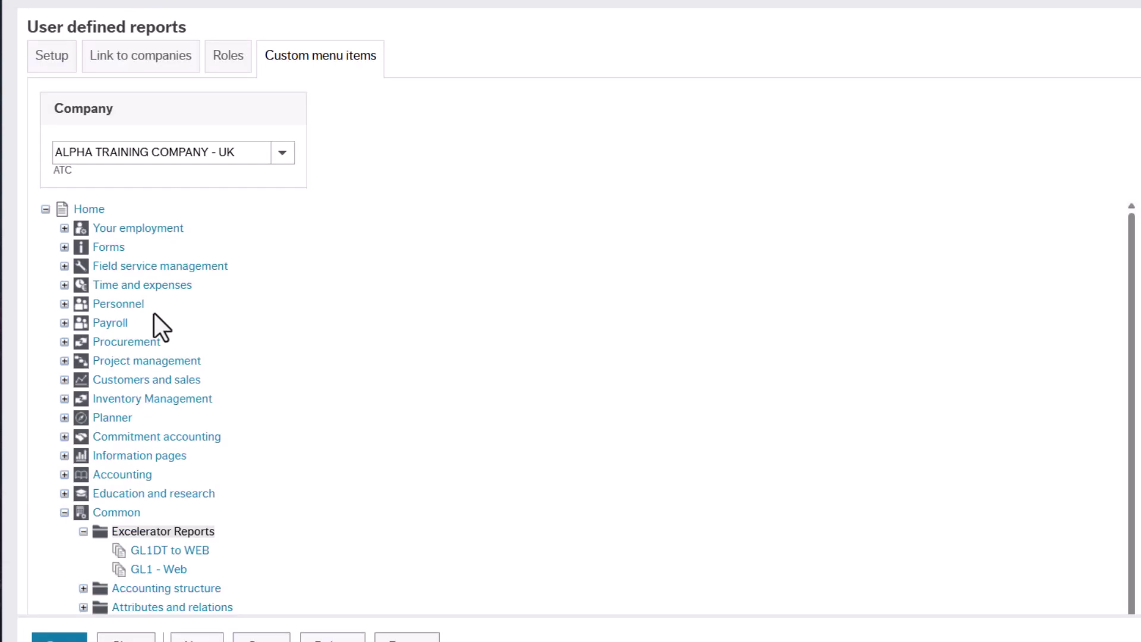
{"action": "right_click", "coordinate": [189, 533]}
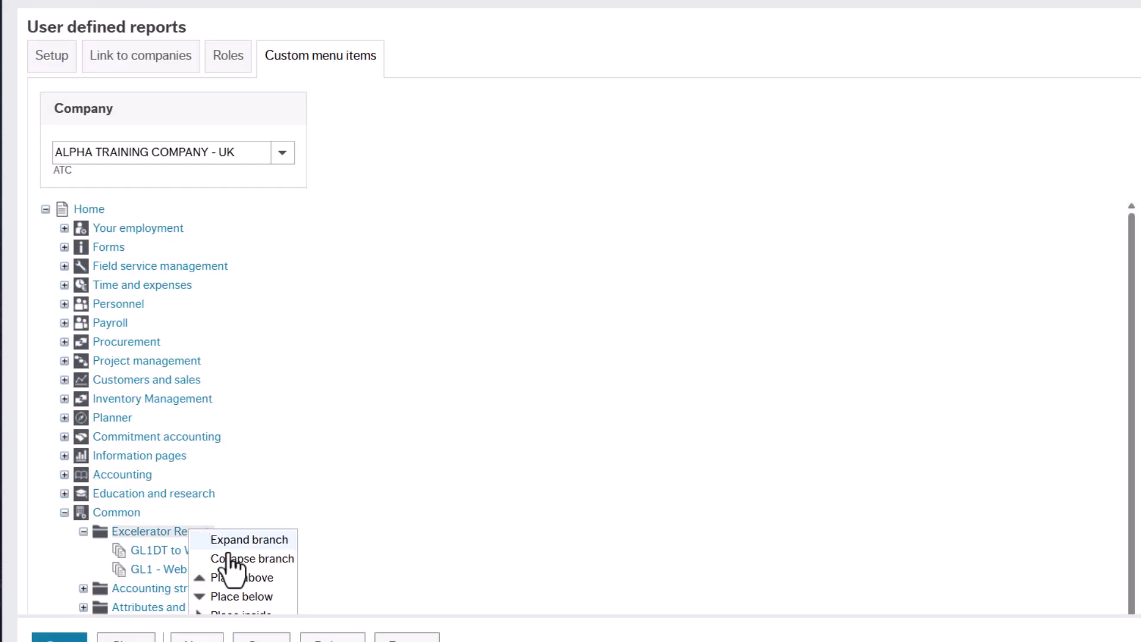
{"action": "scroll", "coordinate": [398, 437], "scroll_direction": "down", "scroll_amount": 4}
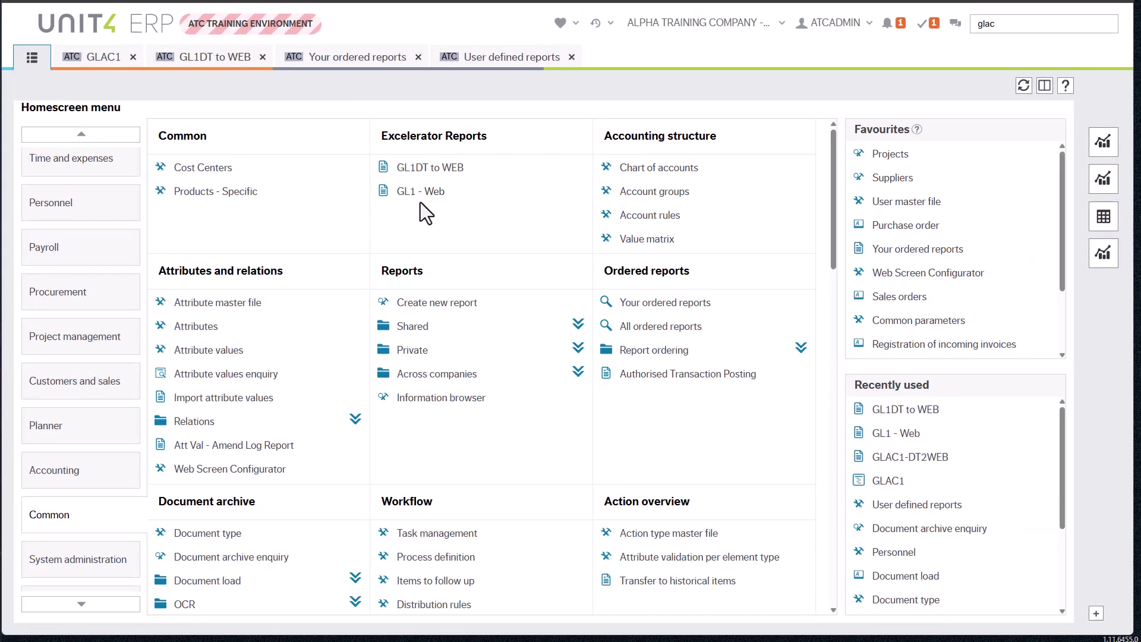
Order the GL1 - Web report from the Excelerator Reports menu for account 23020.
{"action": "left_click", "coordinate": [434, 191]}
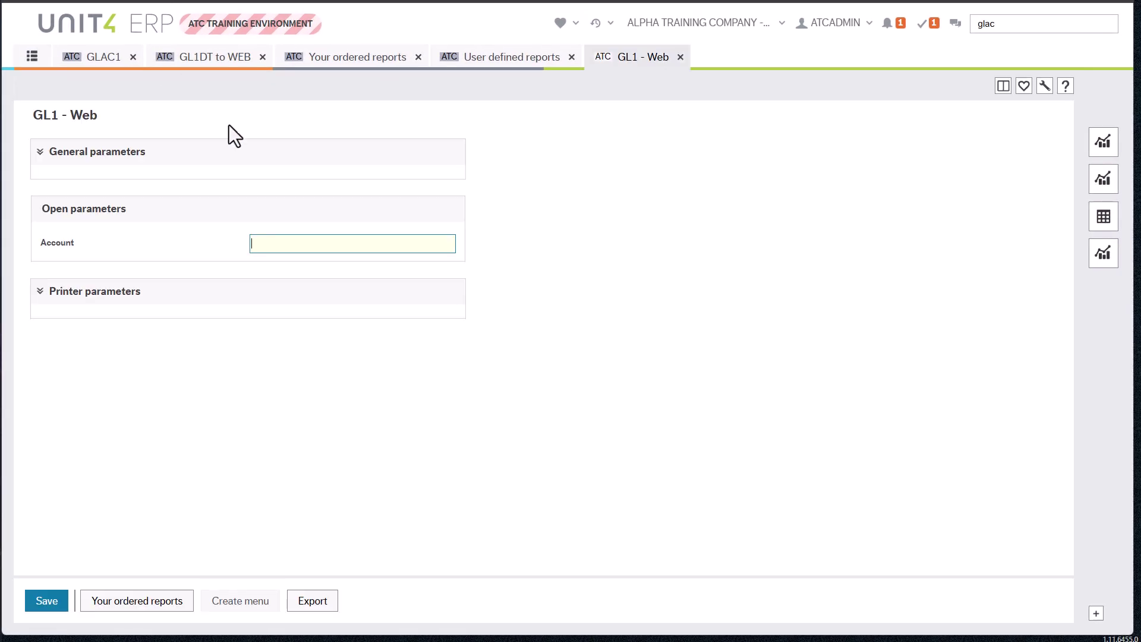
{"action": "type", "text": "23020"}
{"action": "key", "text": "Tab"}
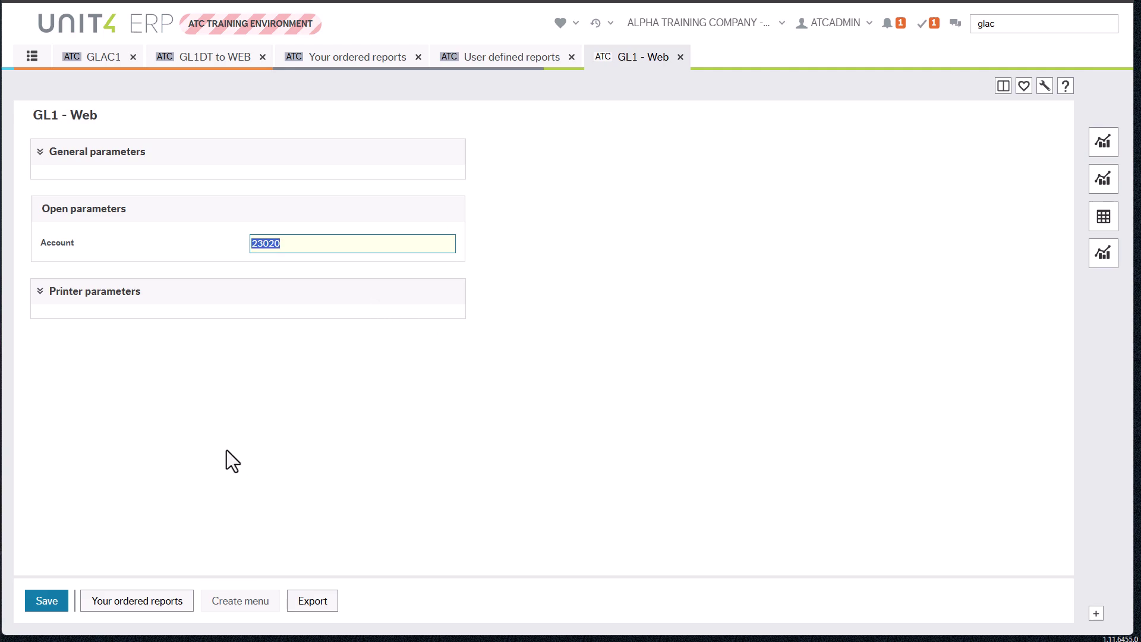
{"action": "left_click", "coordinate": [42, 601]}
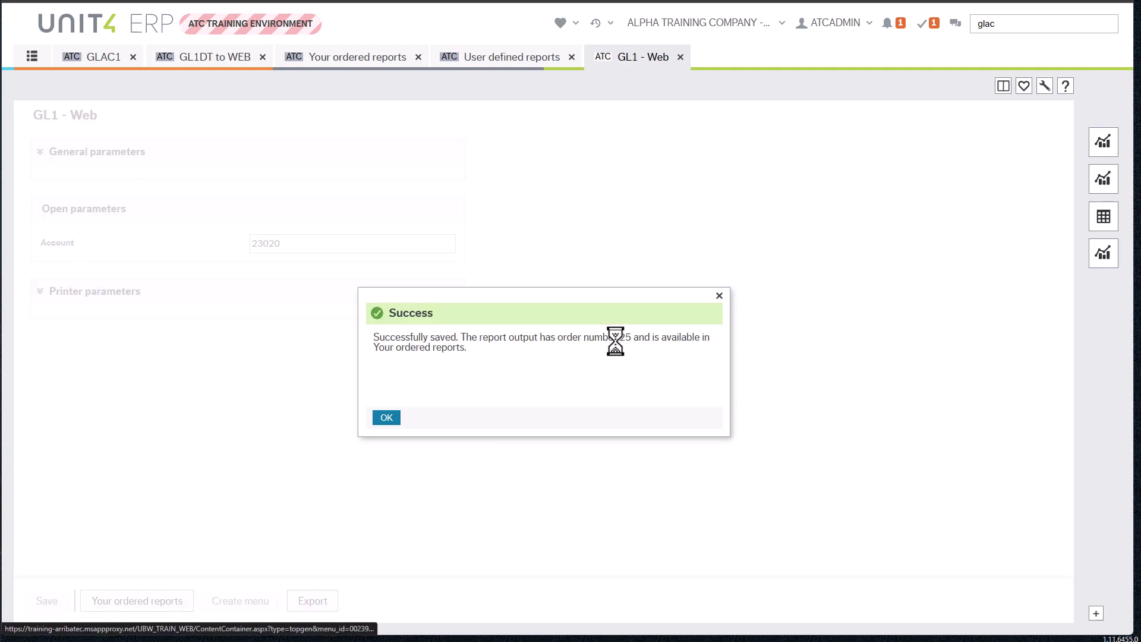
{"action": "left_click", "coordinate": [387, 418]}
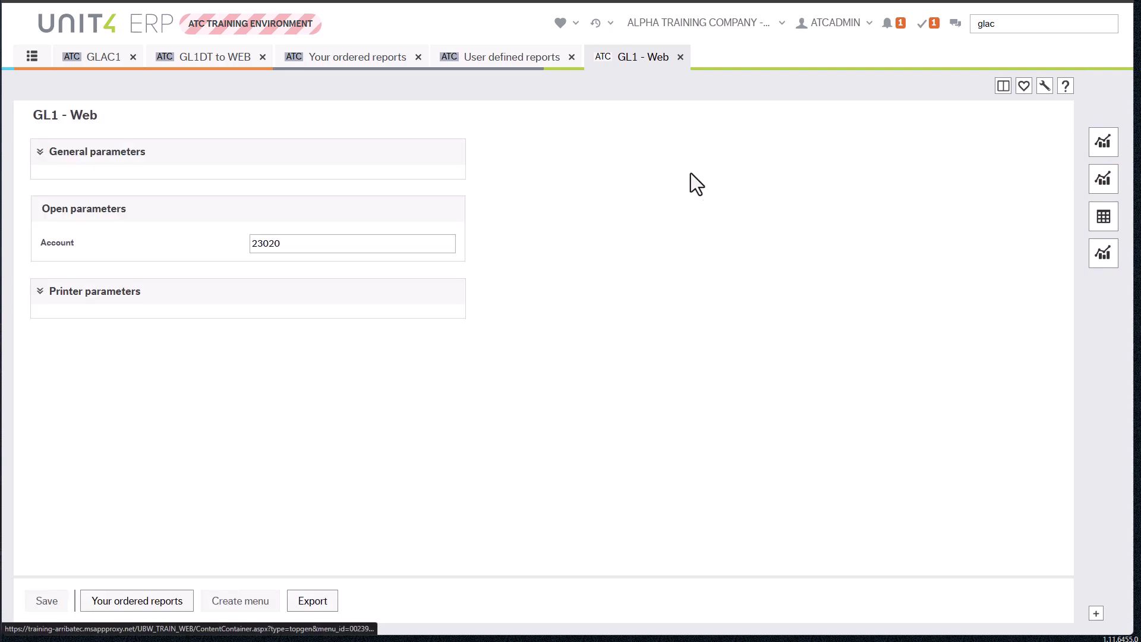
Refresh the ordered reports list and open the newest GL1 - Web output, gl1wba_25.xlsx, in Excel.
{"action": "left_click", "coordinate": [364, 68]}
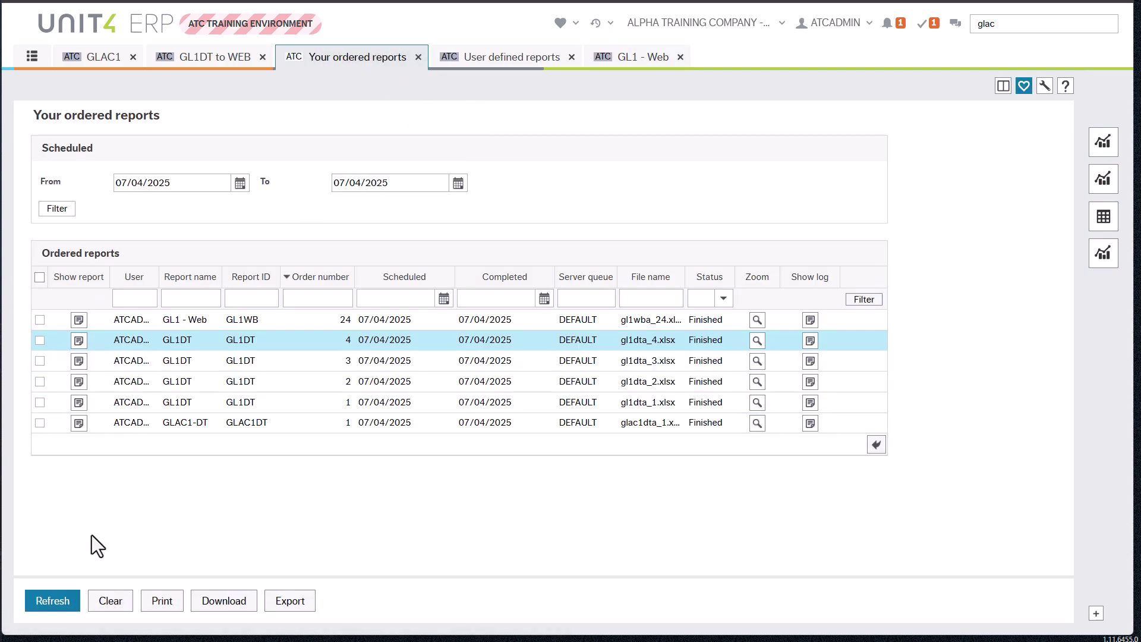
{"action": "left_click", "coordinate": [53, 601]}
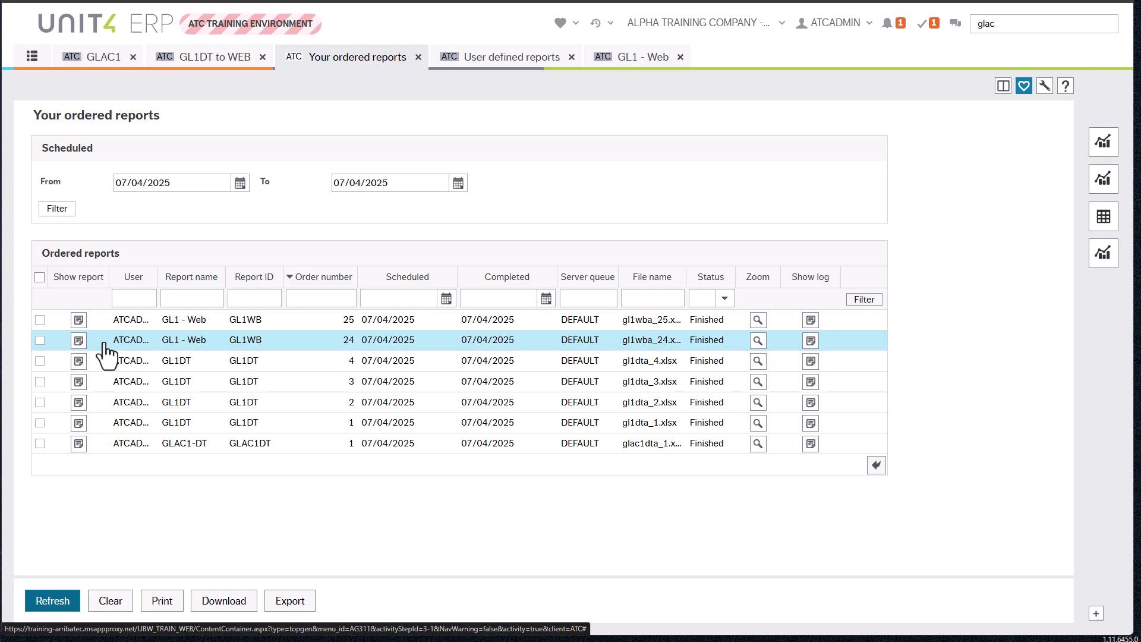
{"action": "left_click", "coordinate": [78, 319]}
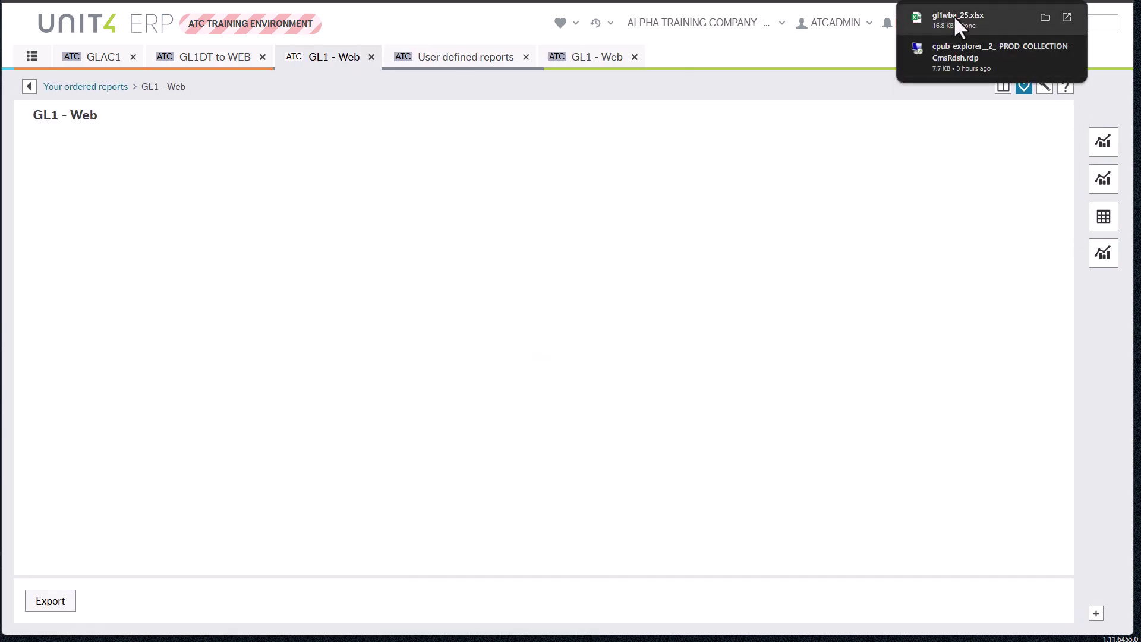
{"action": "left_click", "coordinate": [951, 15]}
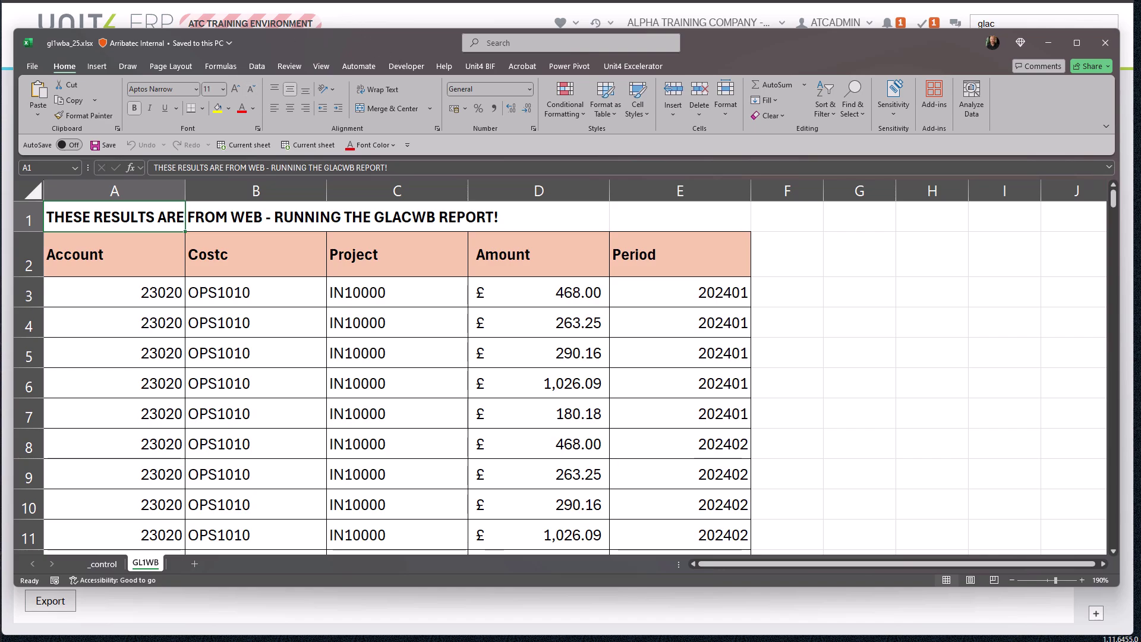
Switch to the Unit4 ERP desktop client and check the GL1DT to WEB entry's argument and parent menu ID in the web report ordering menu.
{"action": "key", "text": "alt+Tab"}
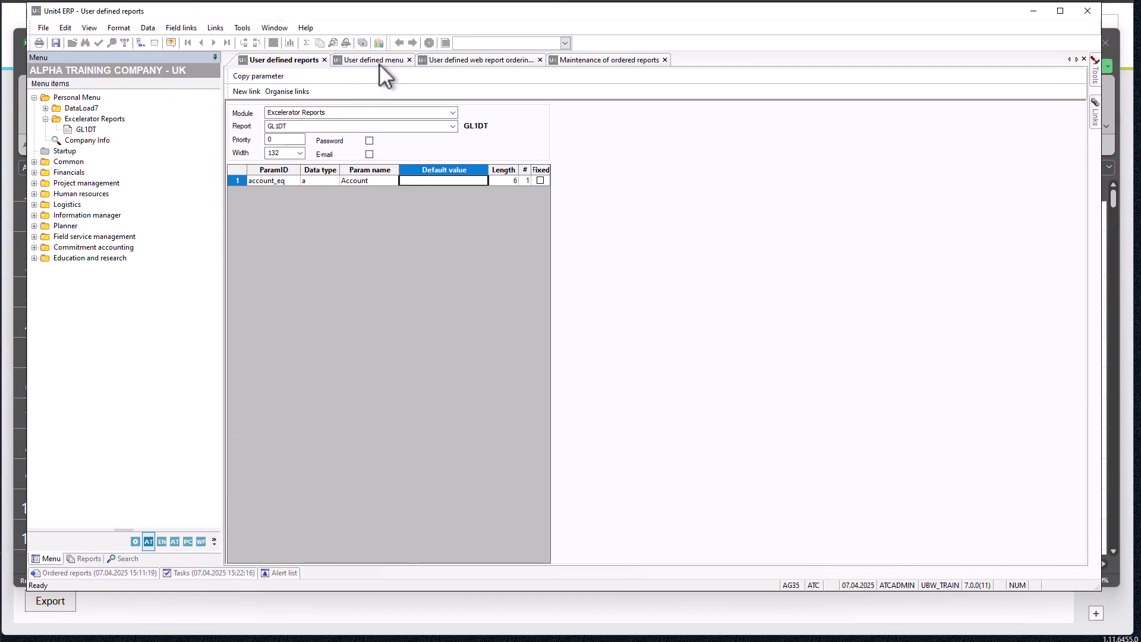
{"action": "left_click", "coordinate": [493, 59]}
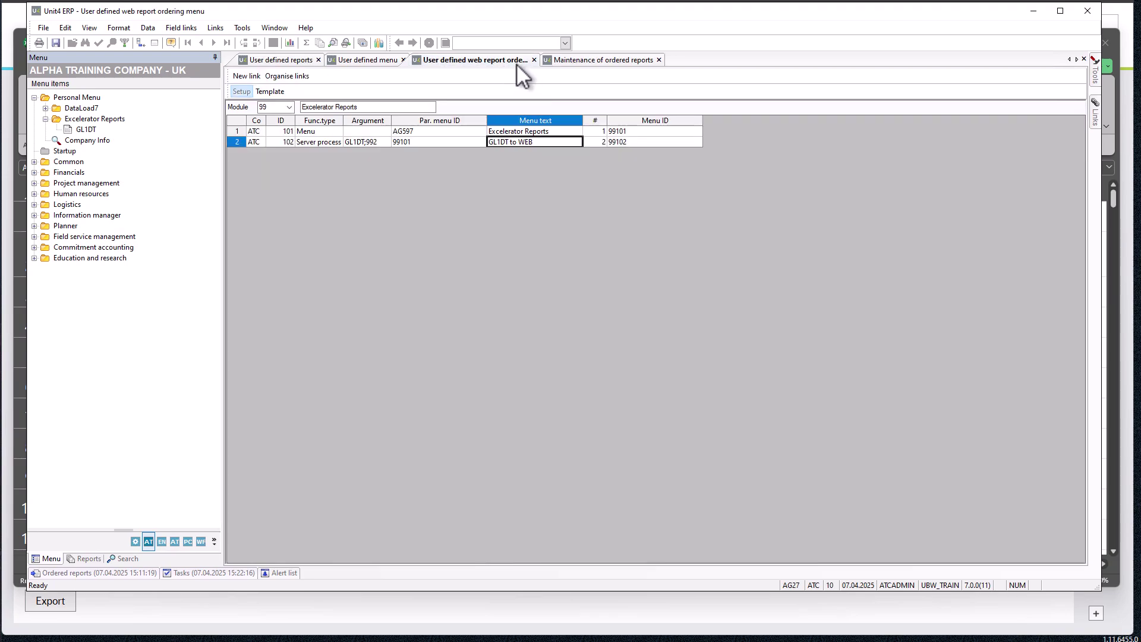
{"action": "left_click", "coordinate": [358, 141]}
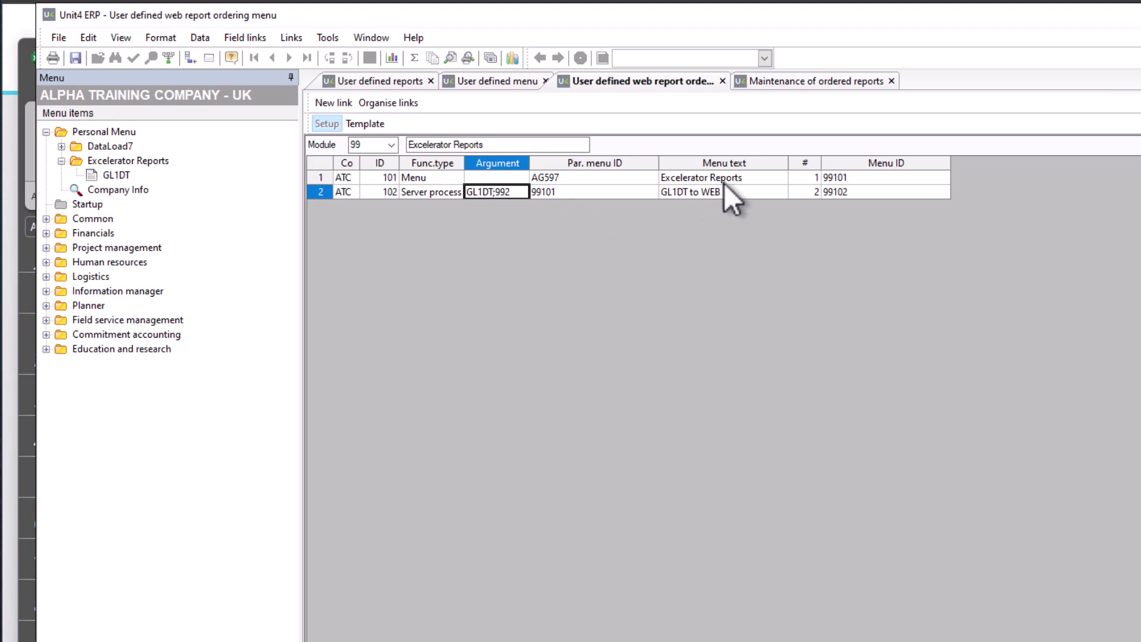
{"action": "left_click", "coordinate": [606, 190]}
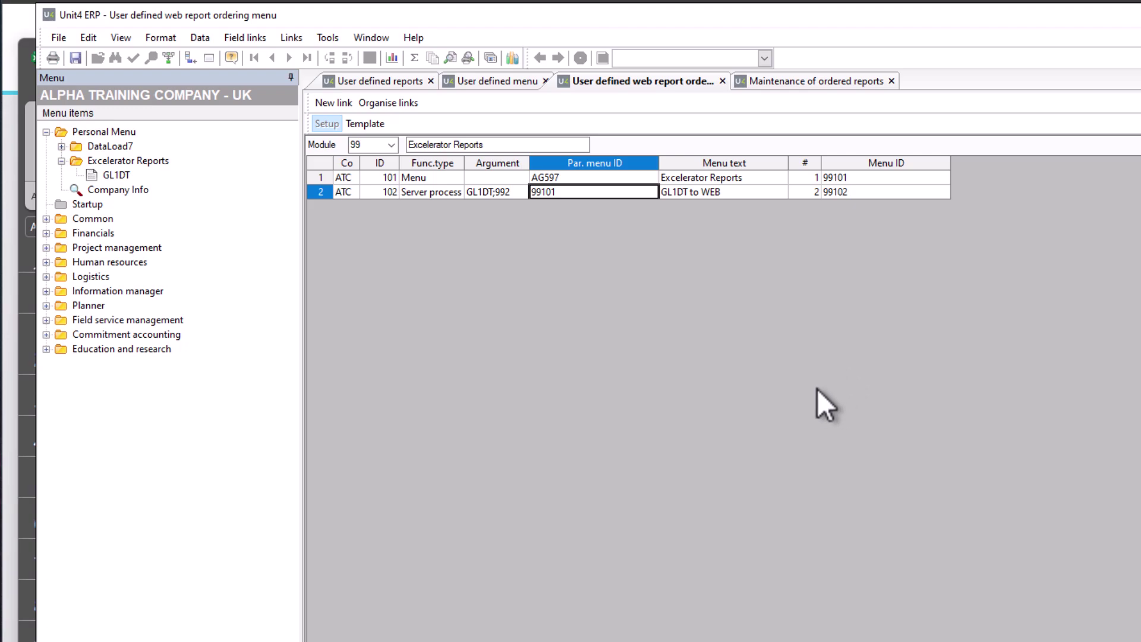
{"action": "left_click_drag", "start_coordinate": [980, 19], "coordinate": [978, 37]}
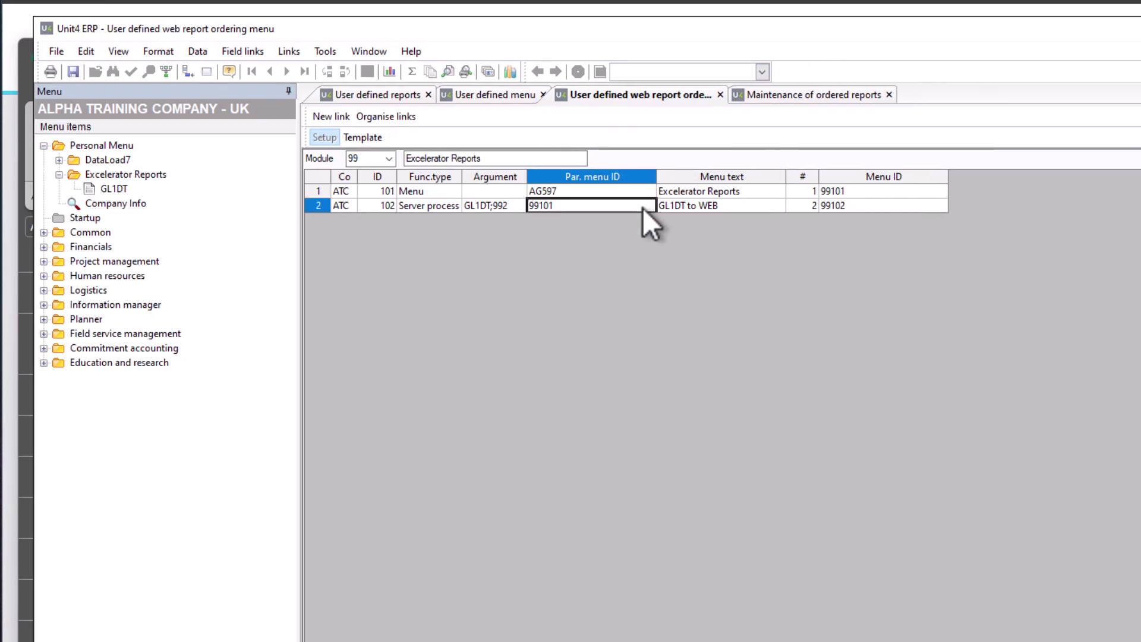